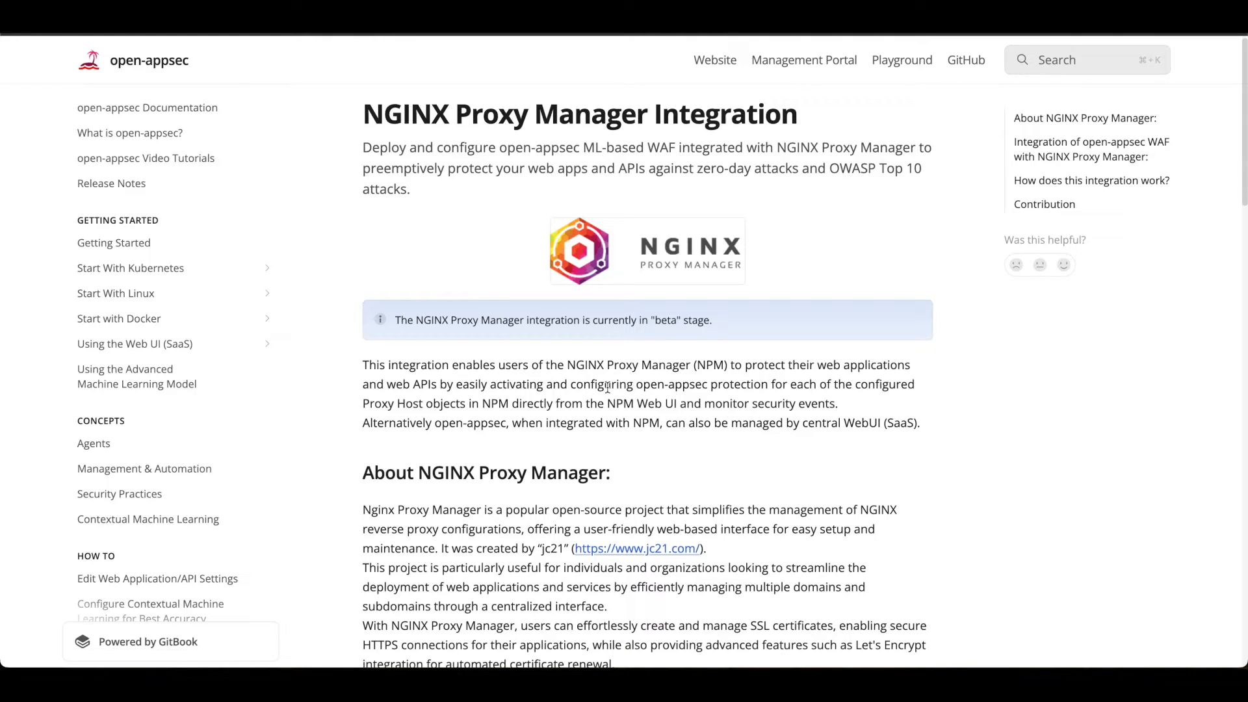
# - Review the NGINX Proxy Manager integration documentation and compare the Community, Premium and Enterprise features on the open-appsec pricing page
pyautogui.scroll(-13, 607, 388)
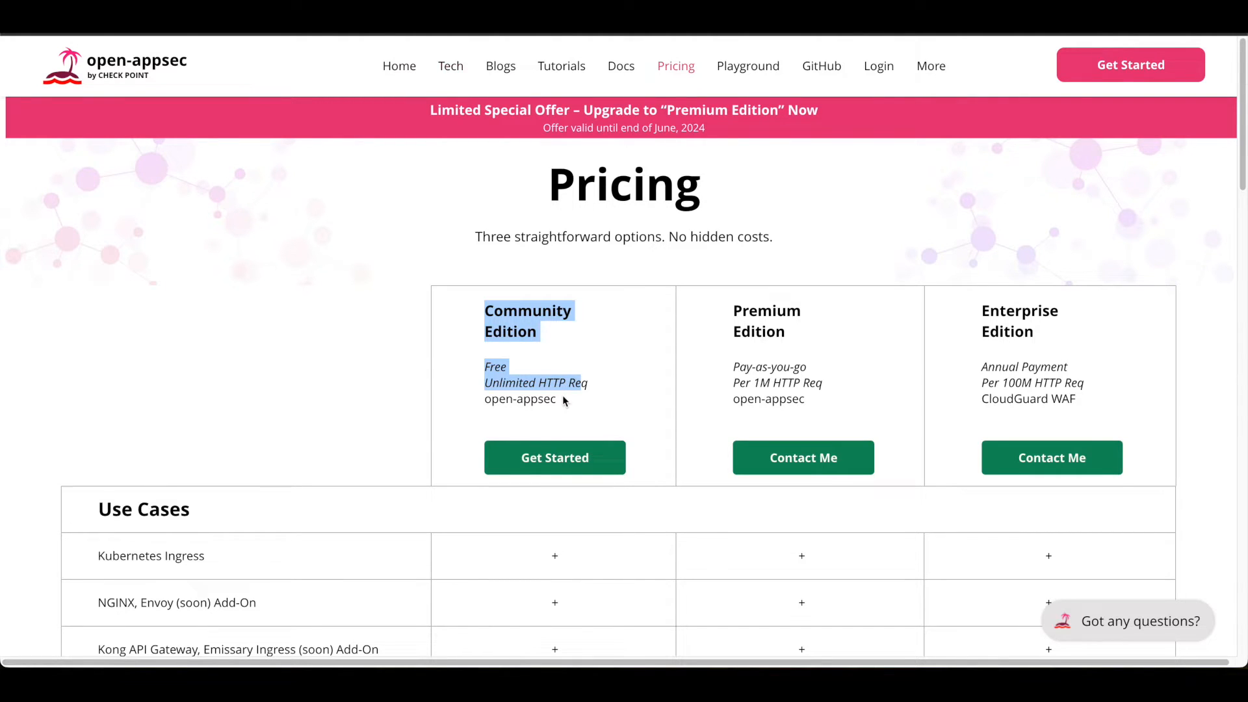
pyautogui.scroll(-5, 563, 397)
pyautogui.scroll(-2, 540, 349)
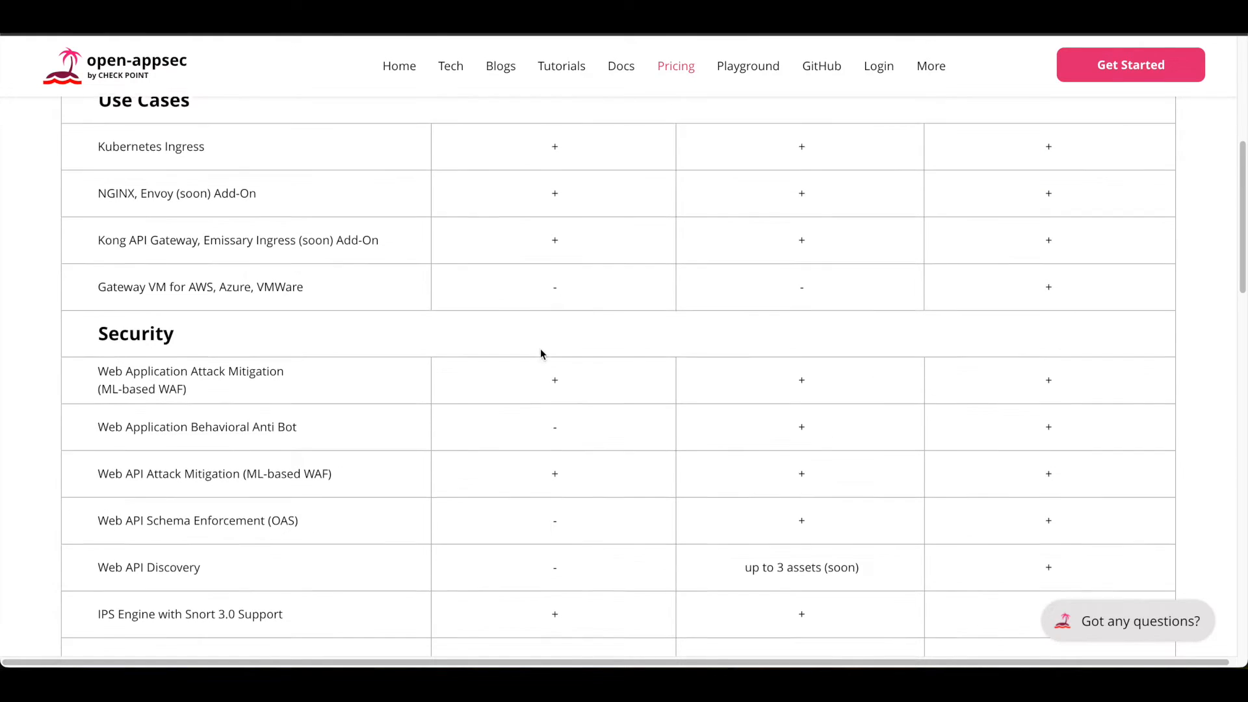
pyautogui.scroll(-8, 540, 348)
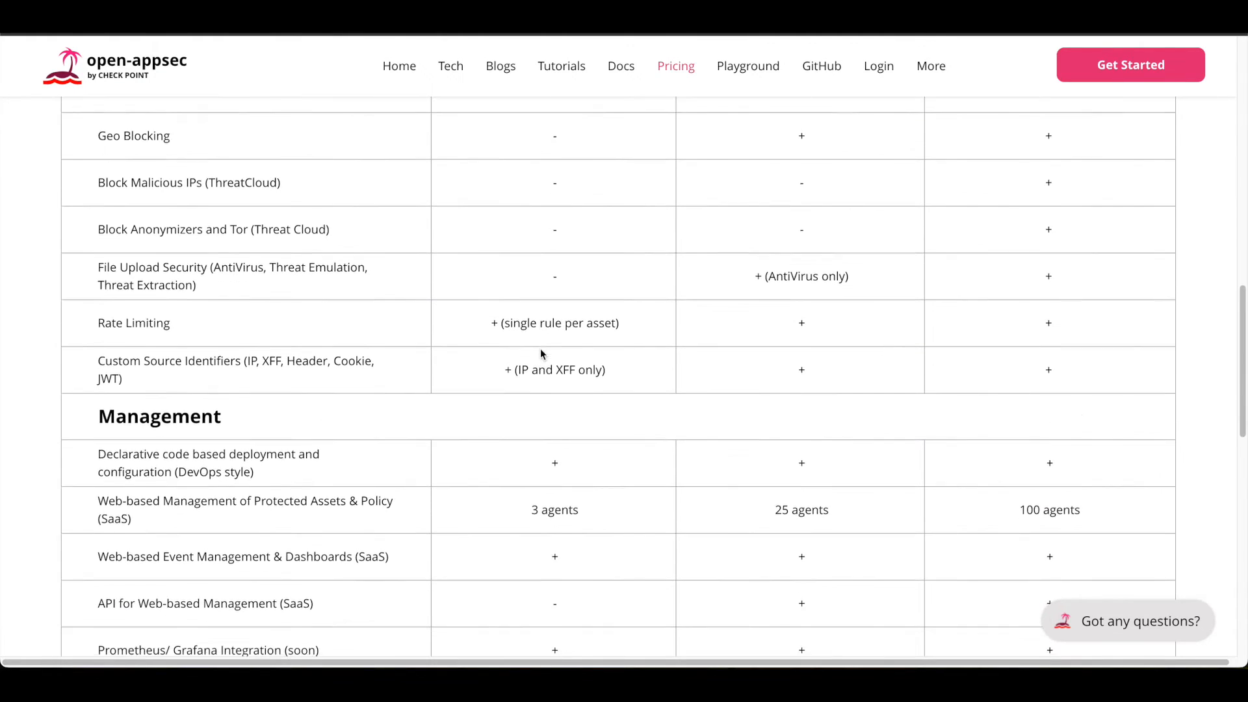
pyautogui.scroll(-4, 540, 349)
pyautogui.scroll(15, 540, 349)
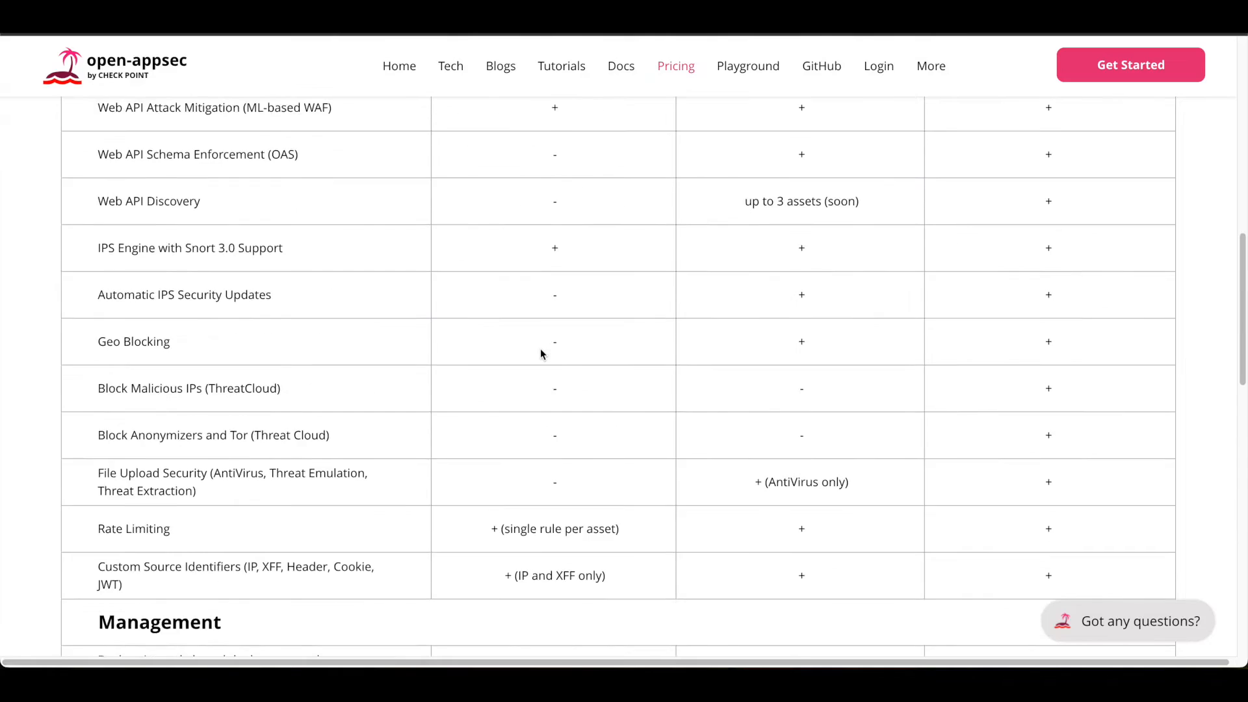
pyautogui.scroll(4, 540, 354)
pyautogui.scroll(-2, 540, 354)
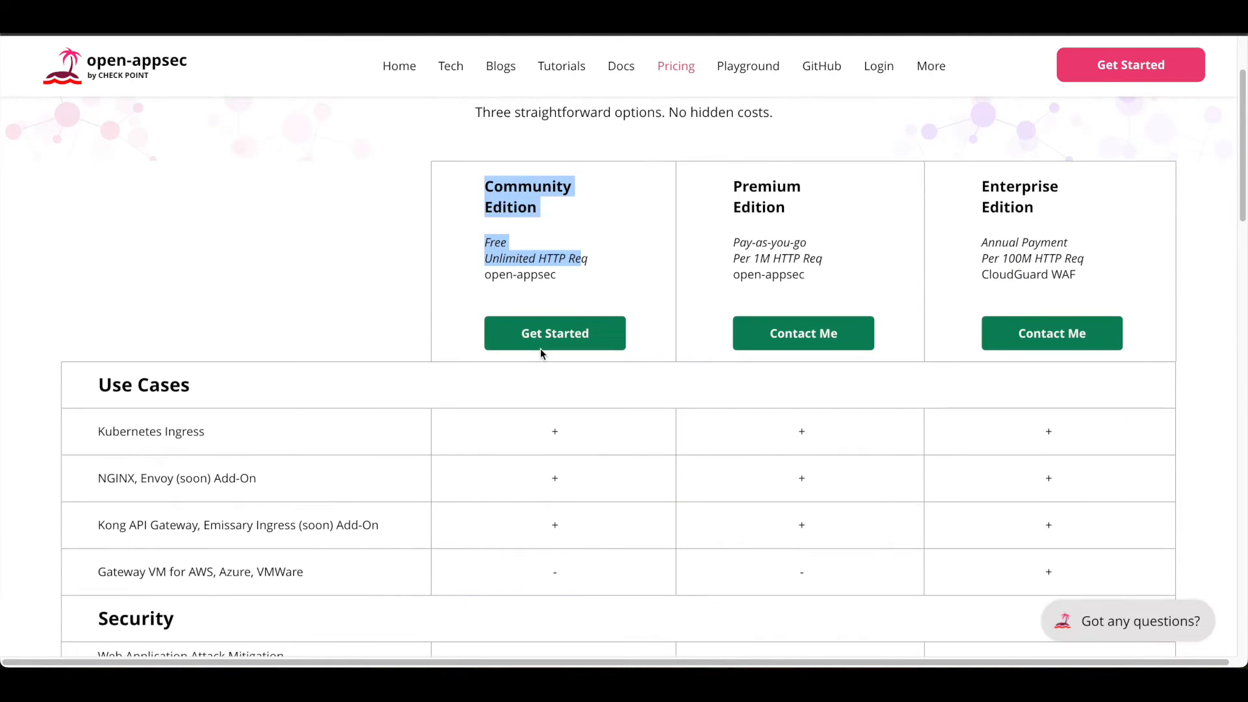
pyautogui.click(497, 296)
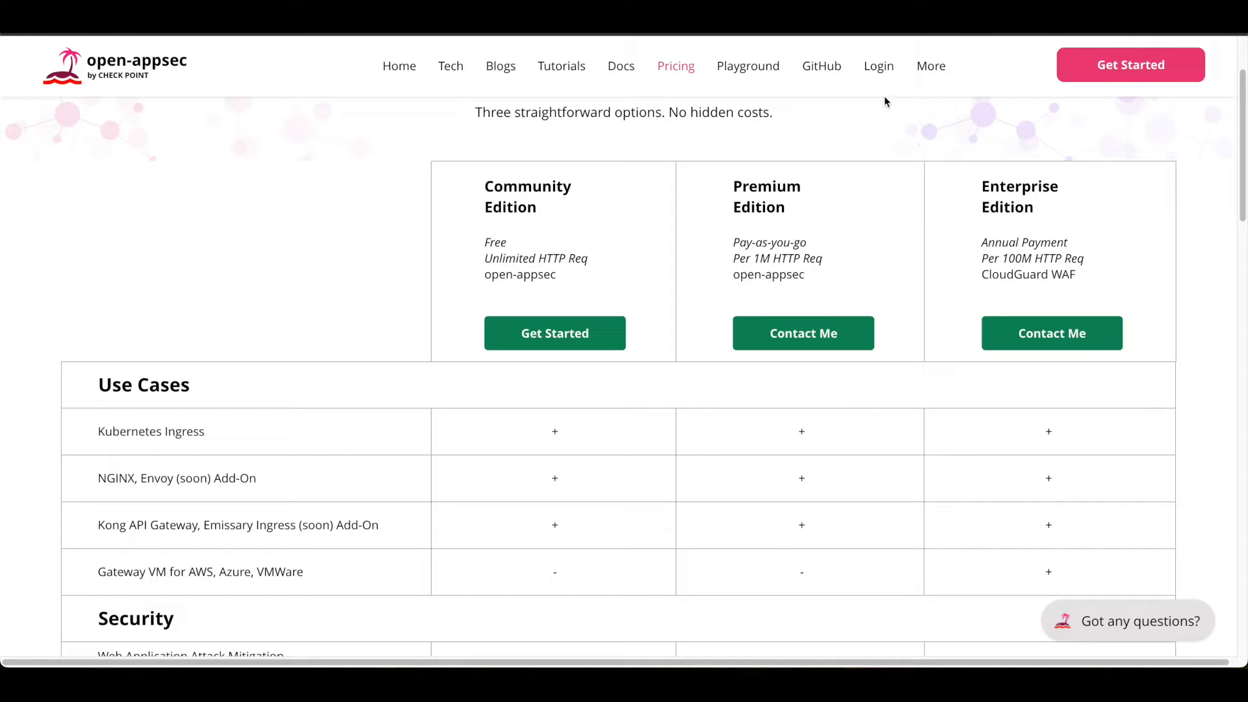
# - Open the open-appsec account sign-up form and choose YouTube as how you got to know them
pyautogui.click(873, 67)
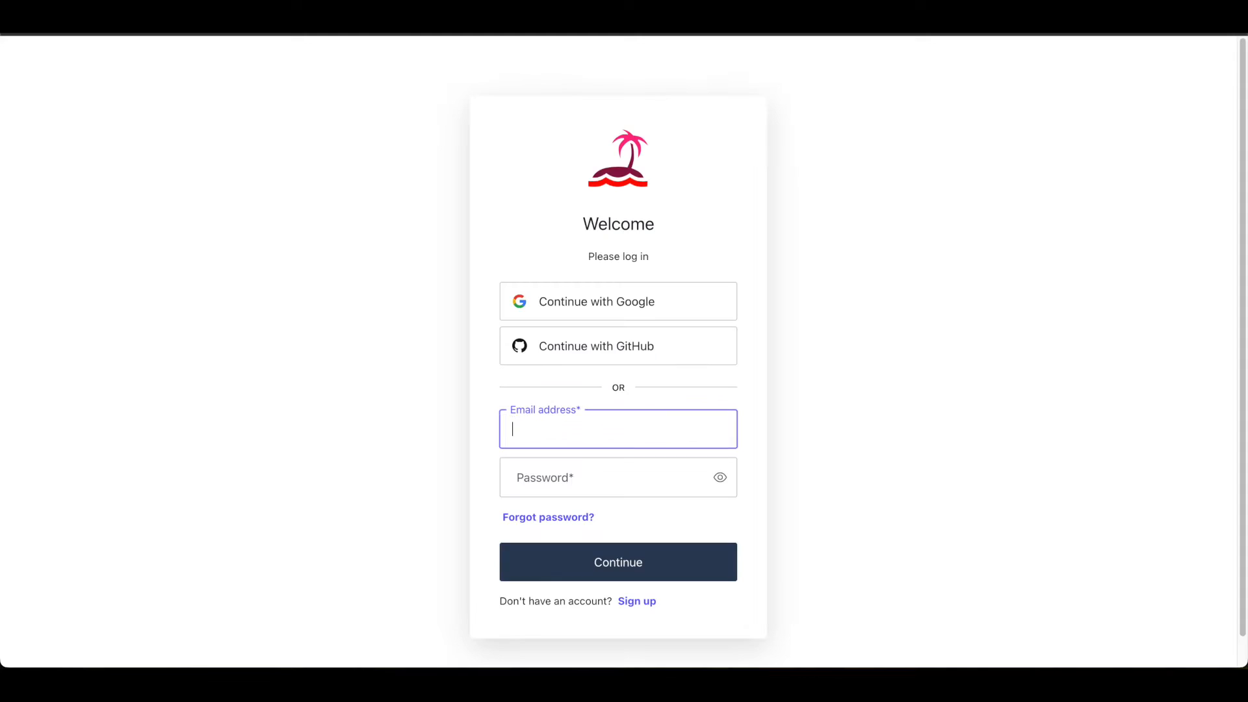
pyautogui.scroll(-1, 690, 371)
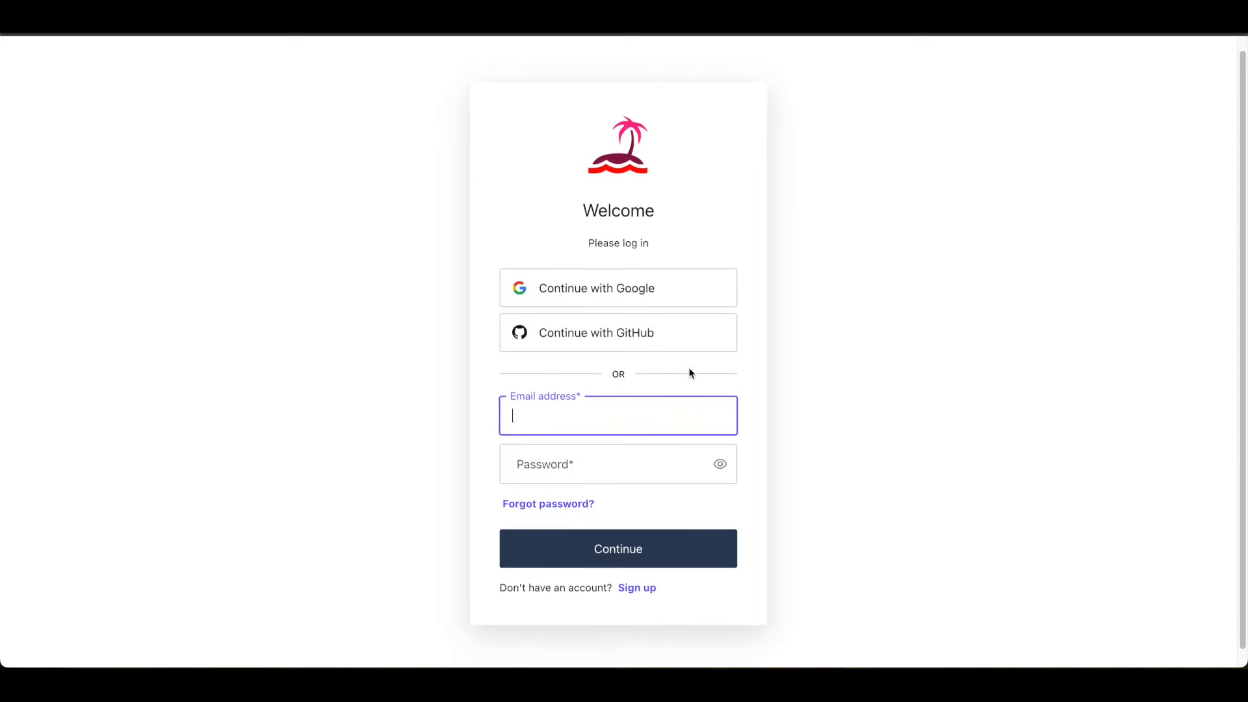
pyautogui.click(651, 572)
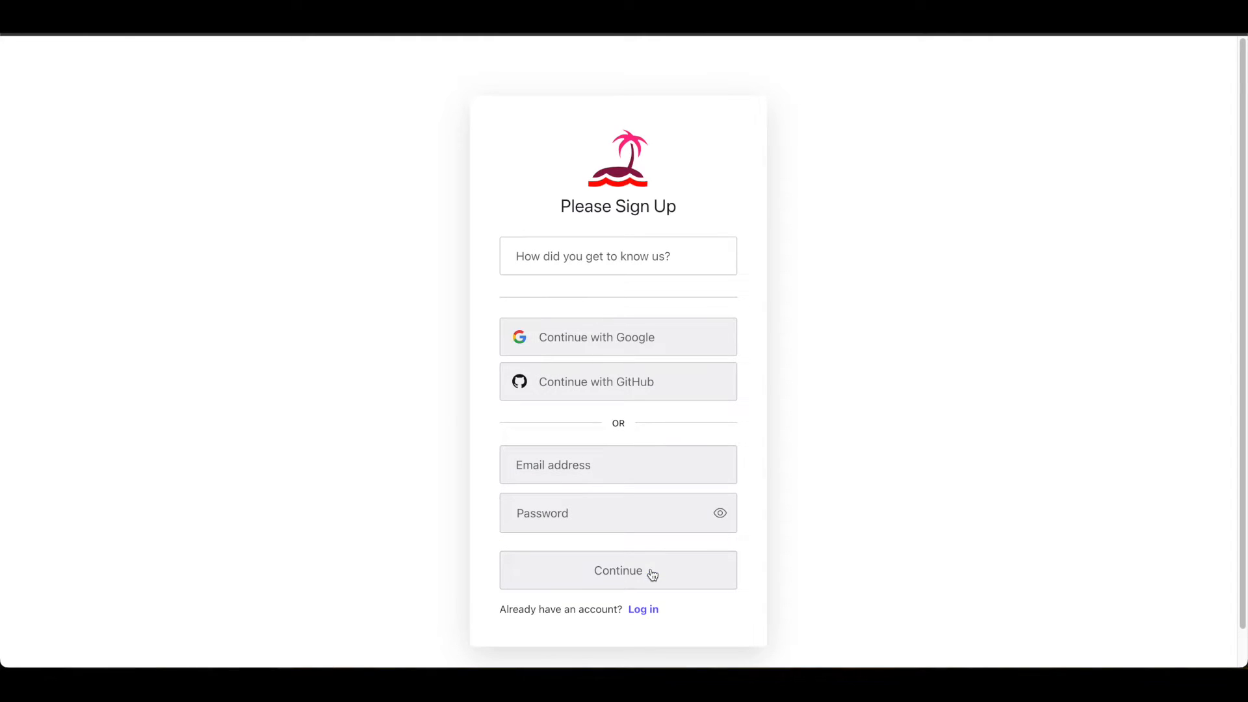
pyautogui.scroll(-1, 606, 484)
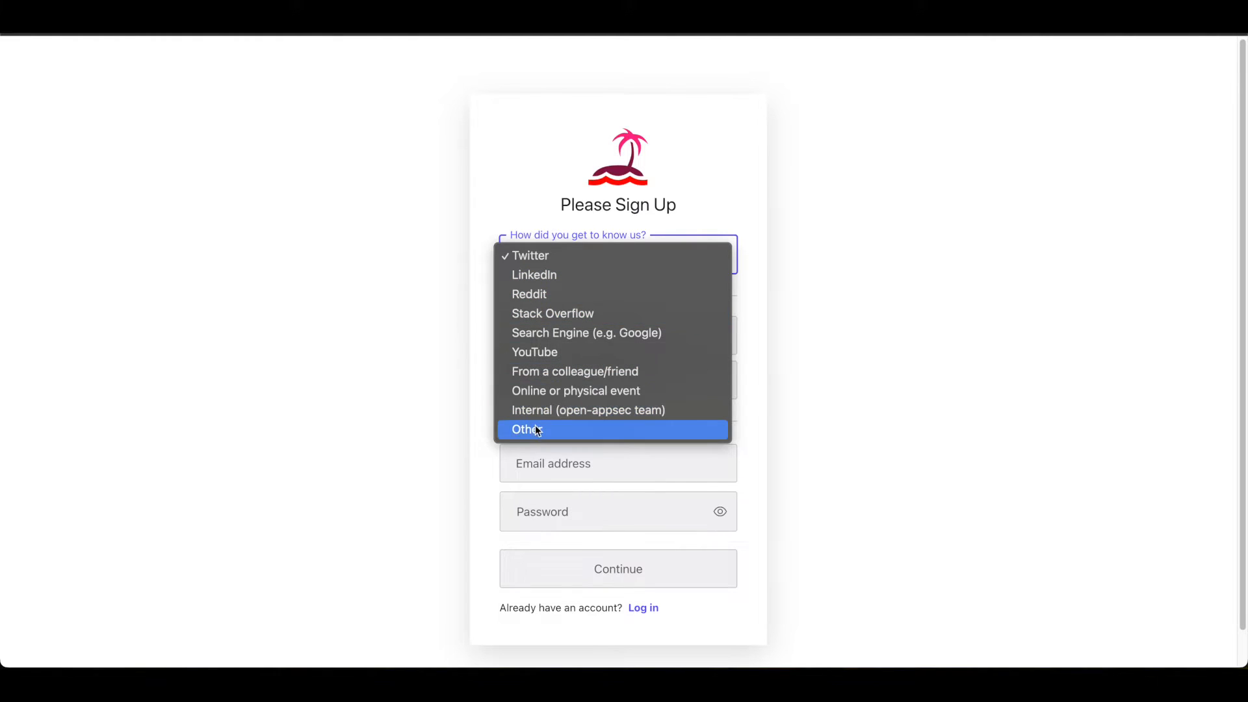
pyautogui.click(544, 354)
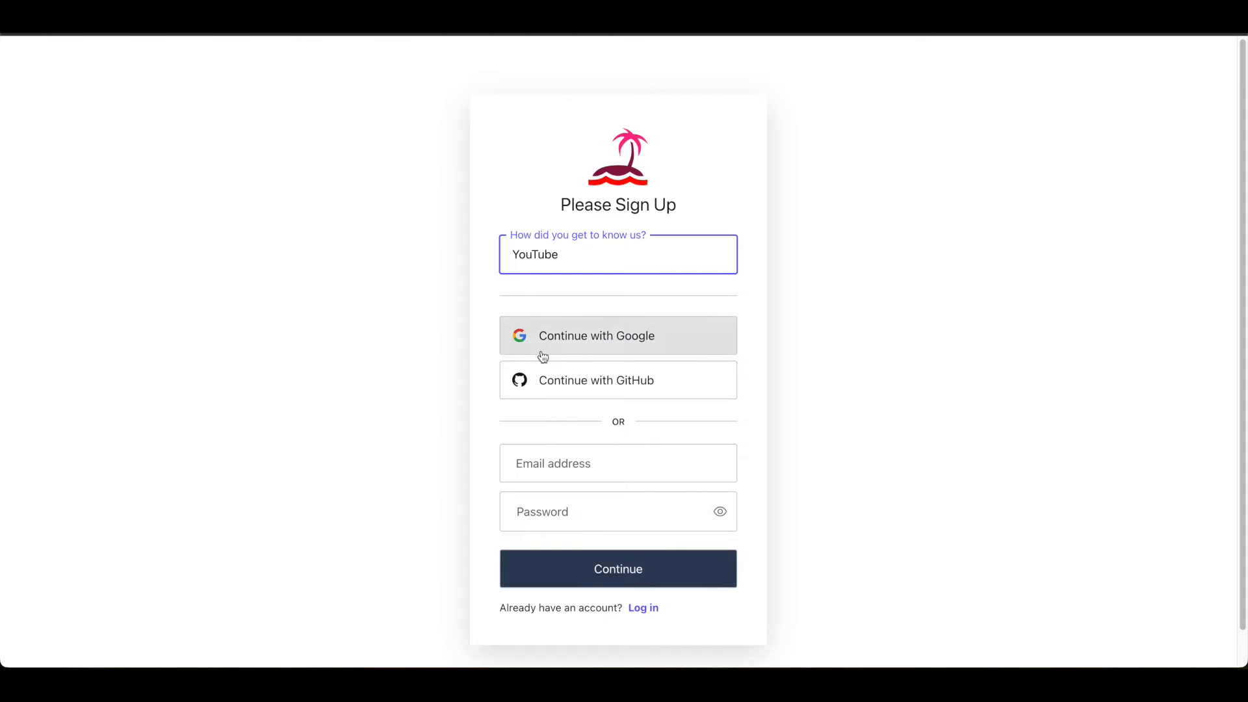
# - Sign up with the Google account and approve signing in to openappsec.io
pyautogui.click(581, 464)
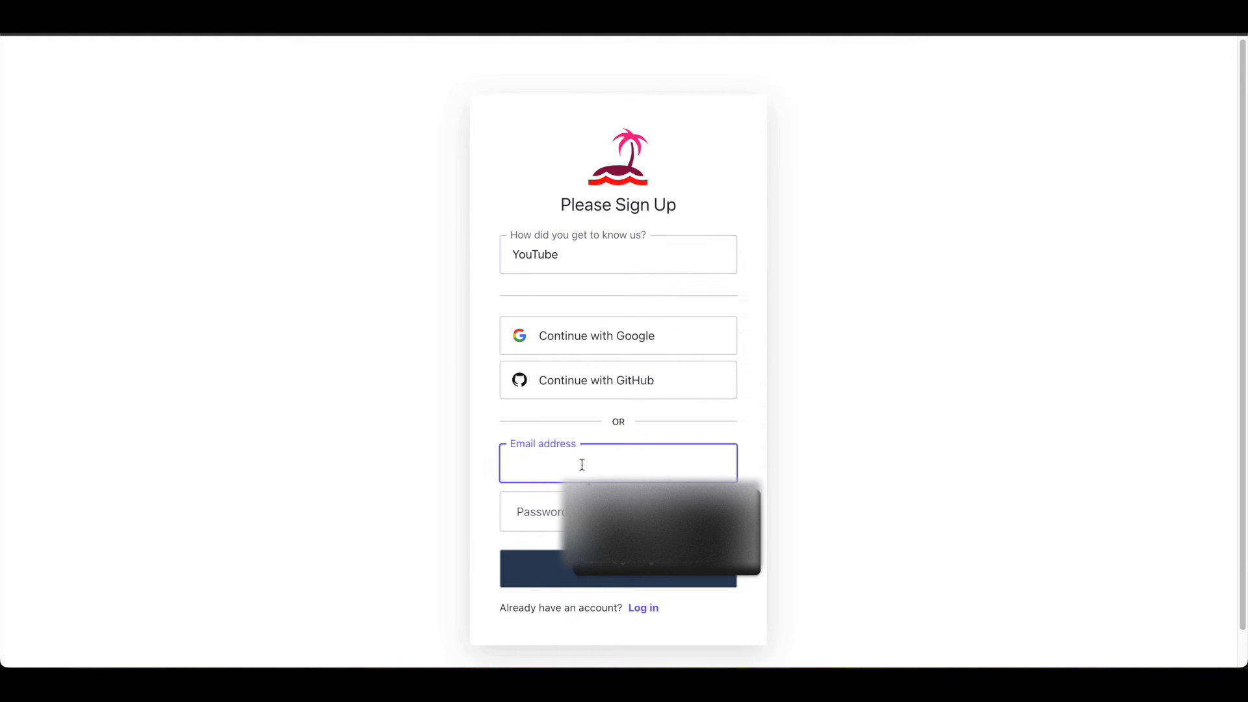
pyautogui.click(973, 400)
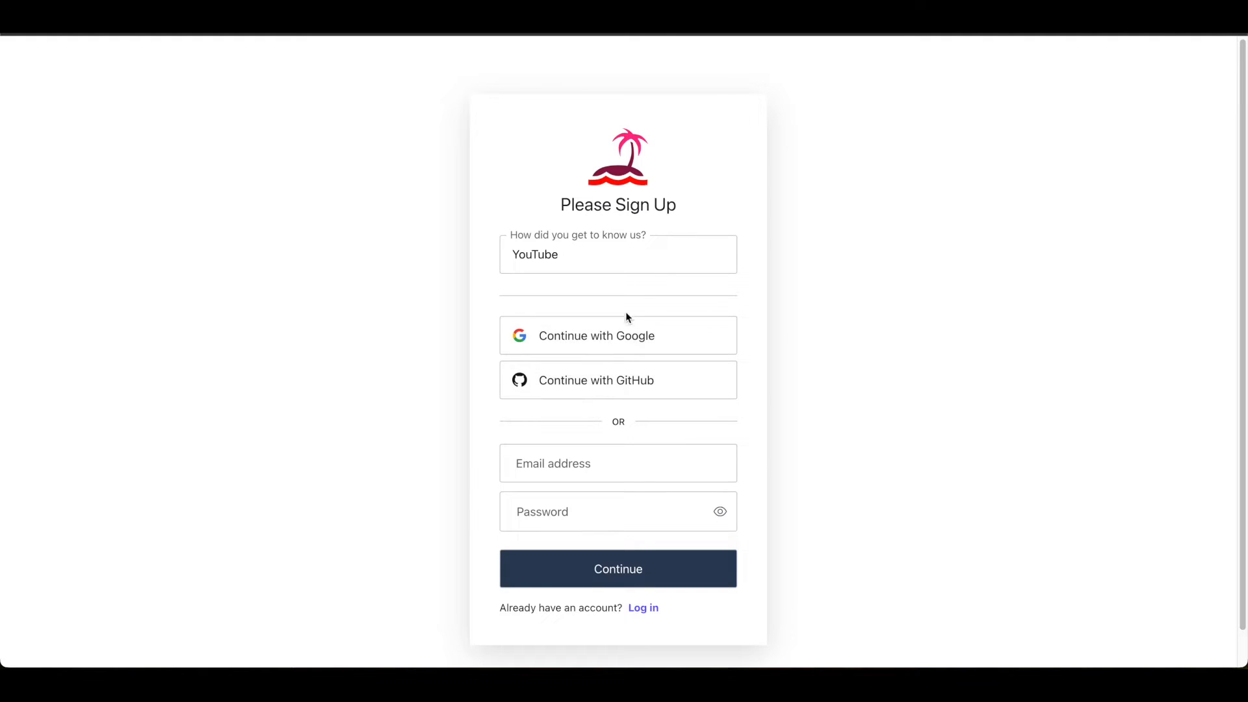
pyautogui.click(626, 341)
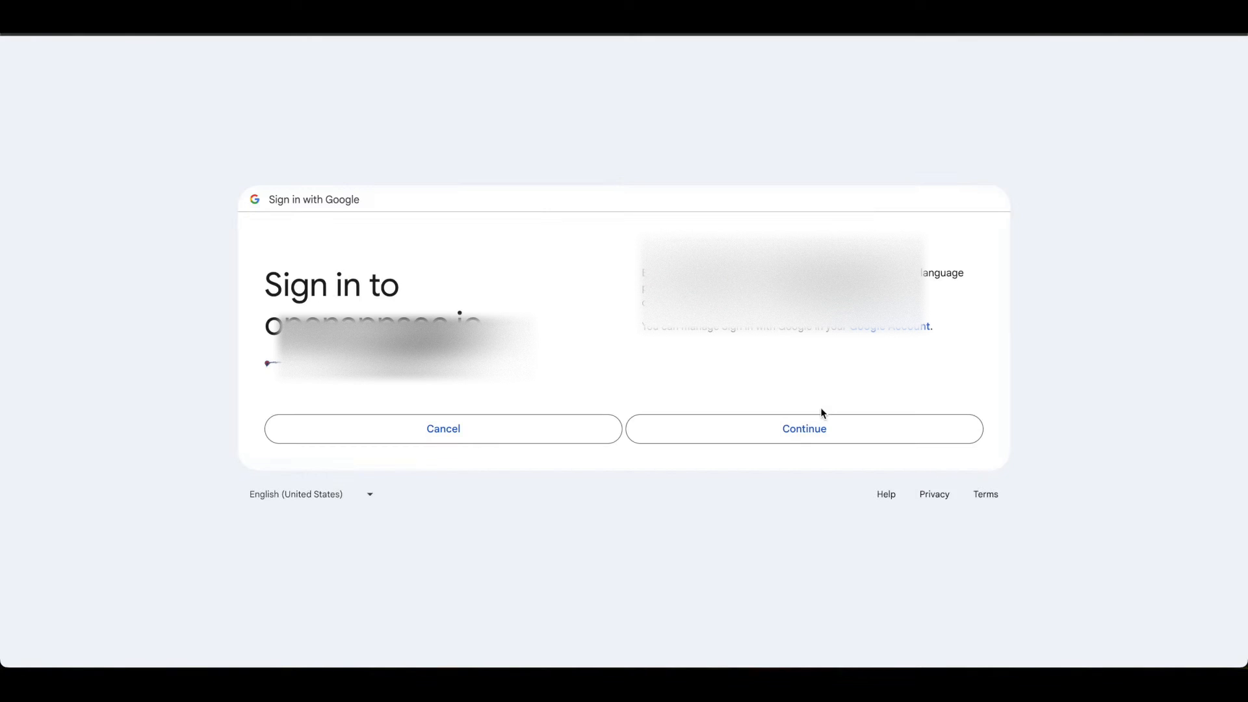
pyautogui.click(771, 432)
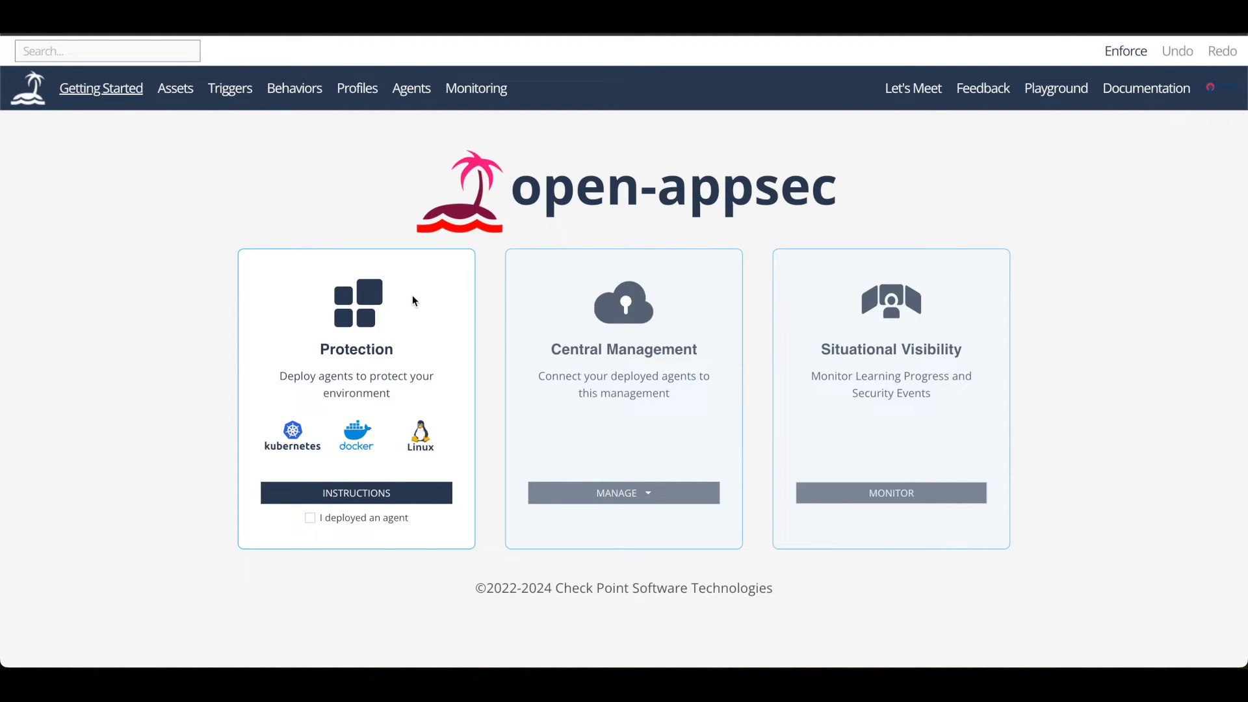
# - Create a new Docker profile in the open-appsec management portal
pyautogui.click(358, 88)
pyautogui.click(645, 455)
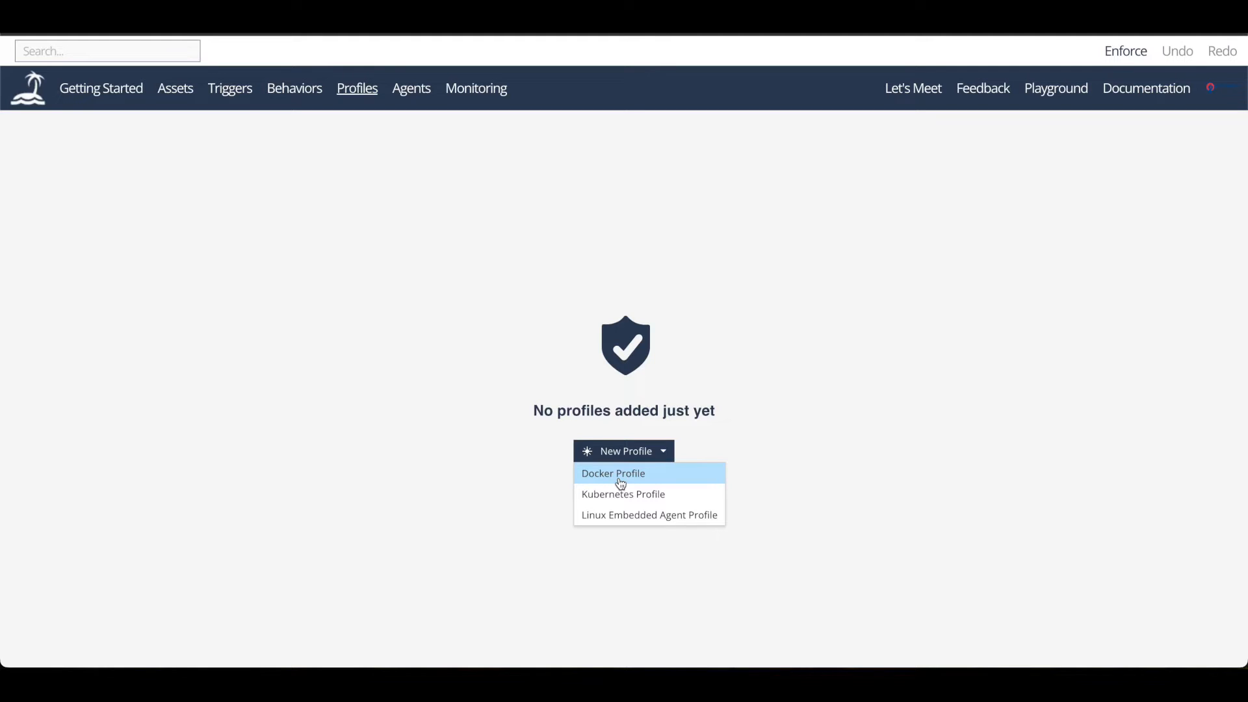
pyautogui.click(621, 484)
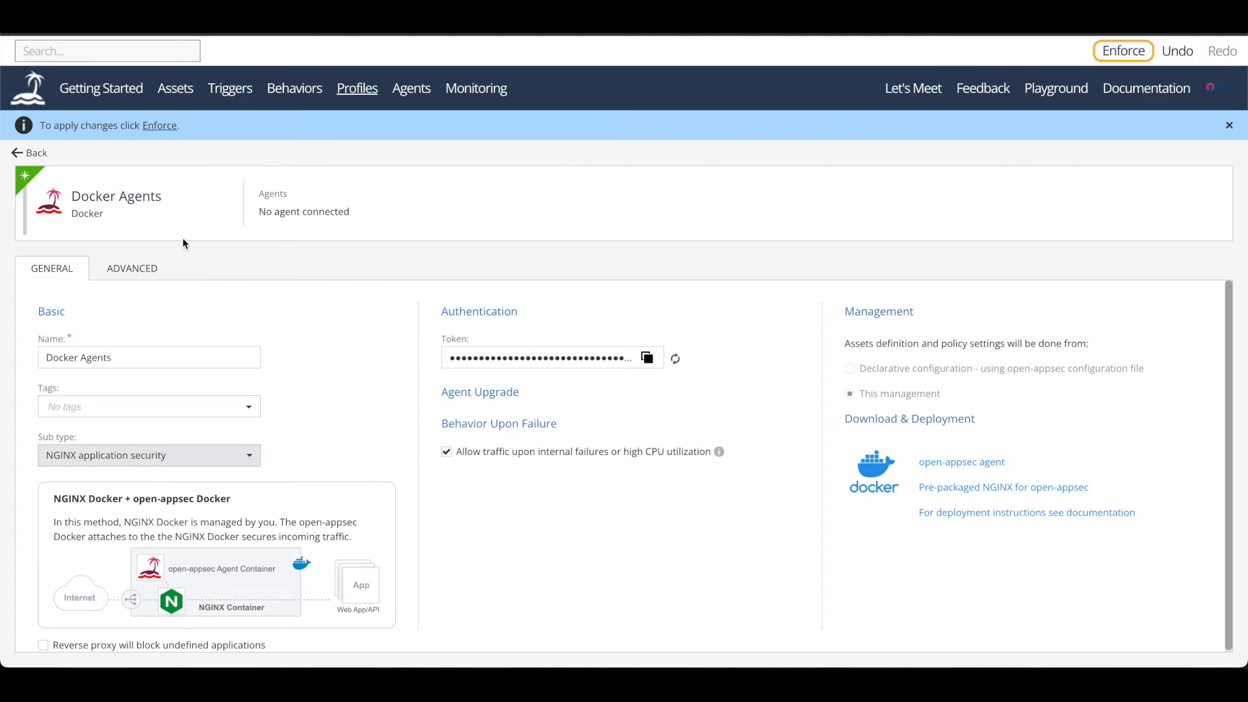
# - Rename the Docker profile to "GEEK2GER NON PROD"
pyautogui.click(135, 354)
pyautogui.hotkey('ctrl', 'a')
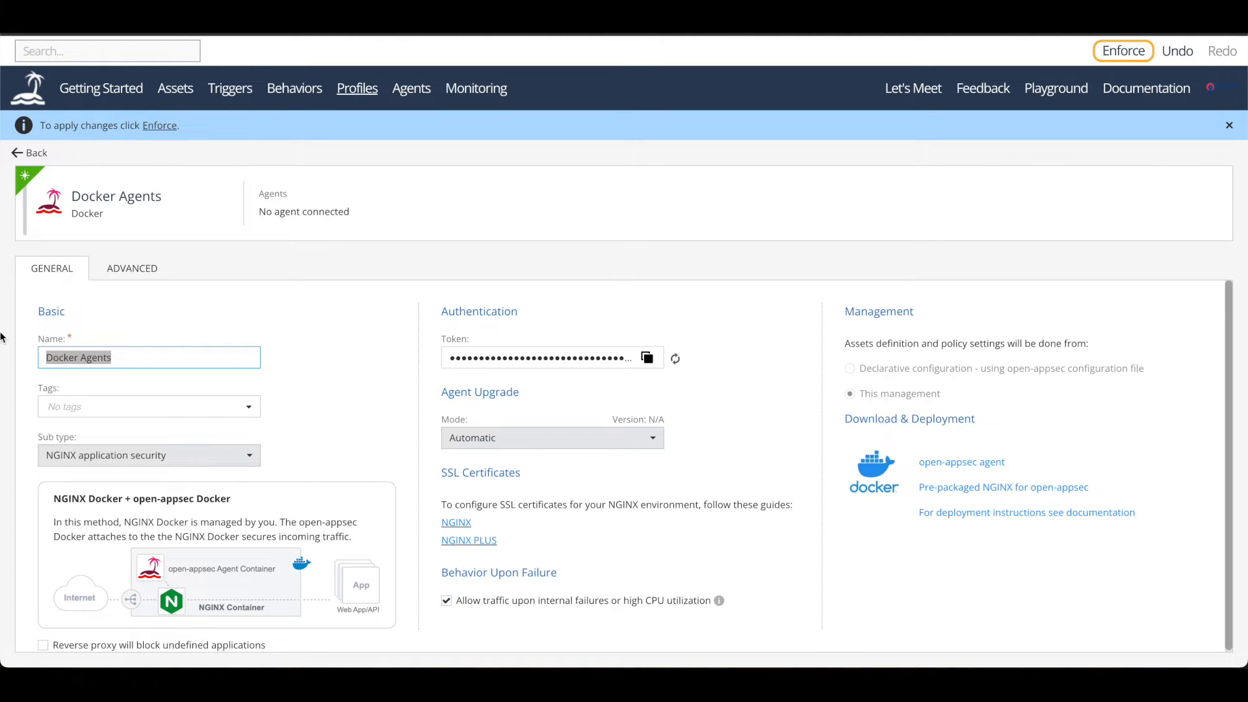
pyautogui.write('GEEK')
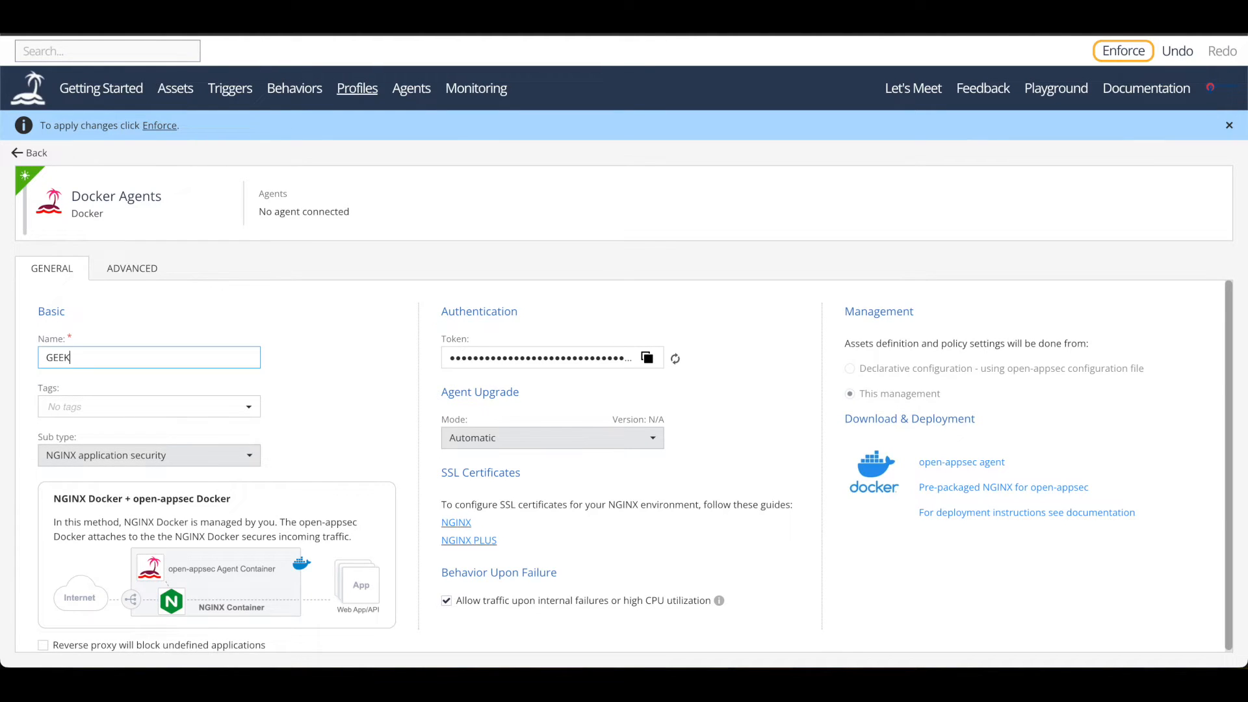
pyautogui.write('2GER NON PROD')
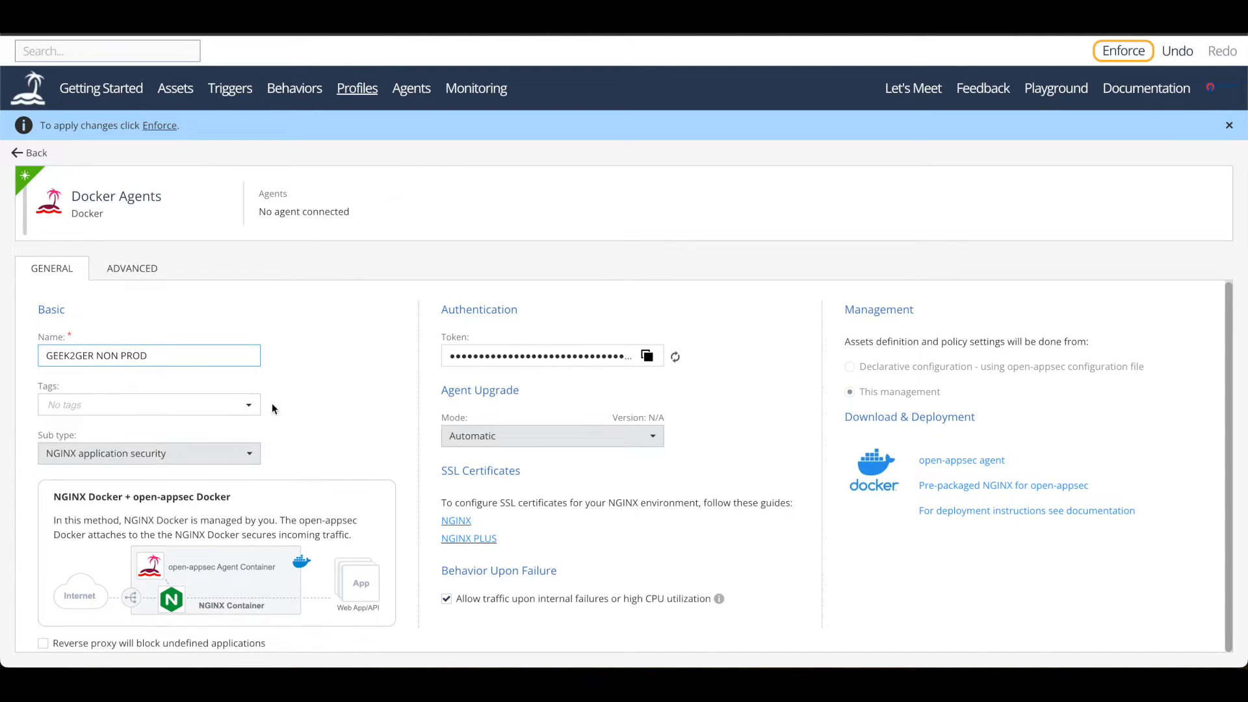
# - Set the profile's sub type to NGINX Proxy Manager application security
pyautogui.click(188, 463)
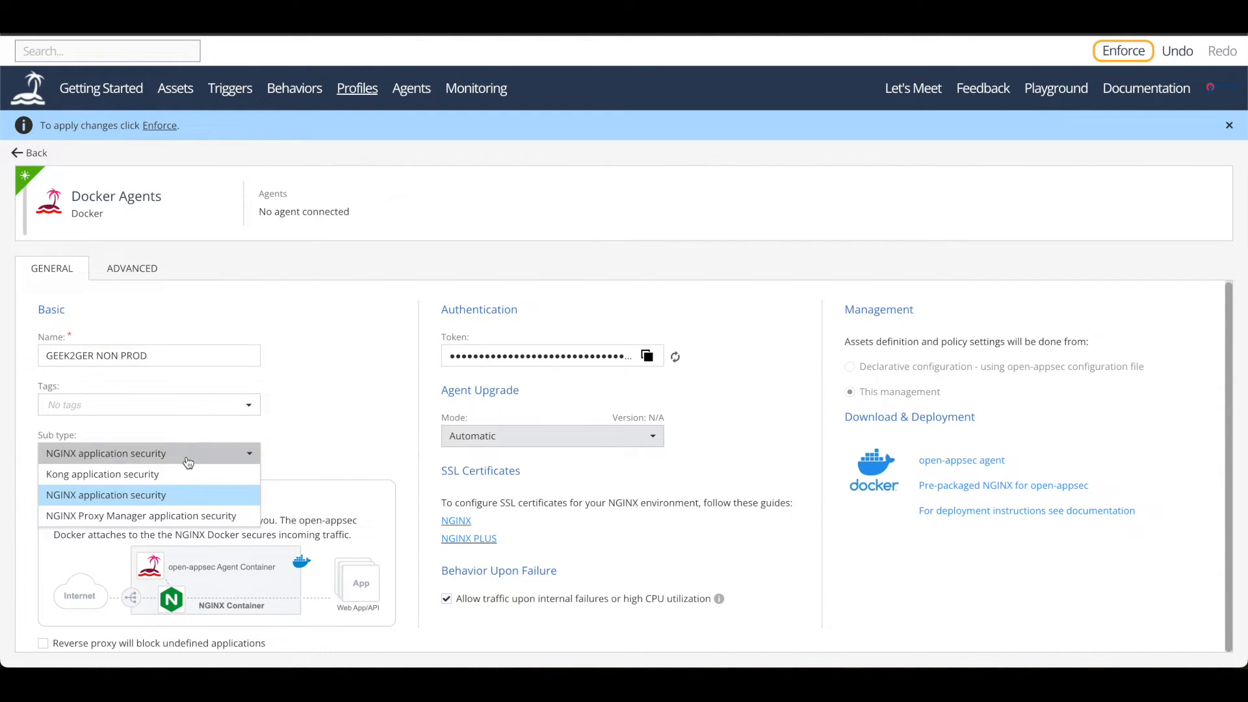
pyautogui.click(128, 497)
pyautogui.click(132, 450)
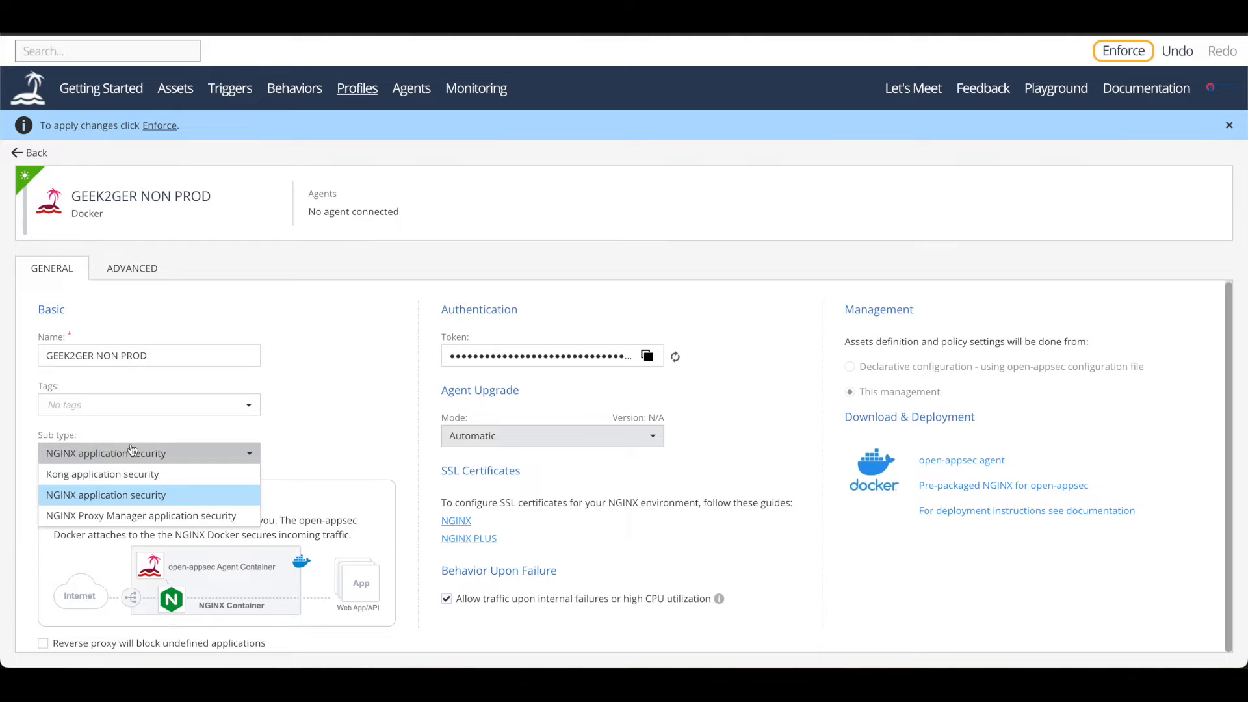
pyautogui.click(124, 516)
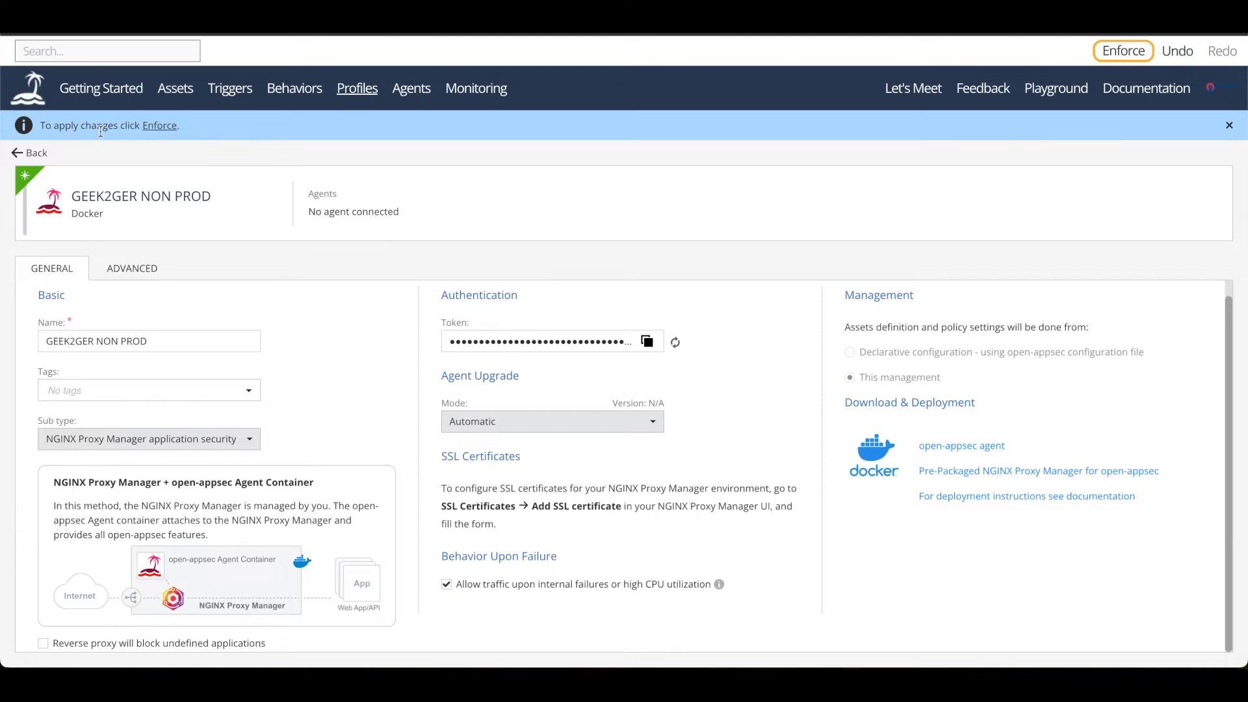
# - Publish and enforce the policy changes, and reopen the GEEK2GER NON PROD profile from the profile list
pyautogui.click(147, 126)
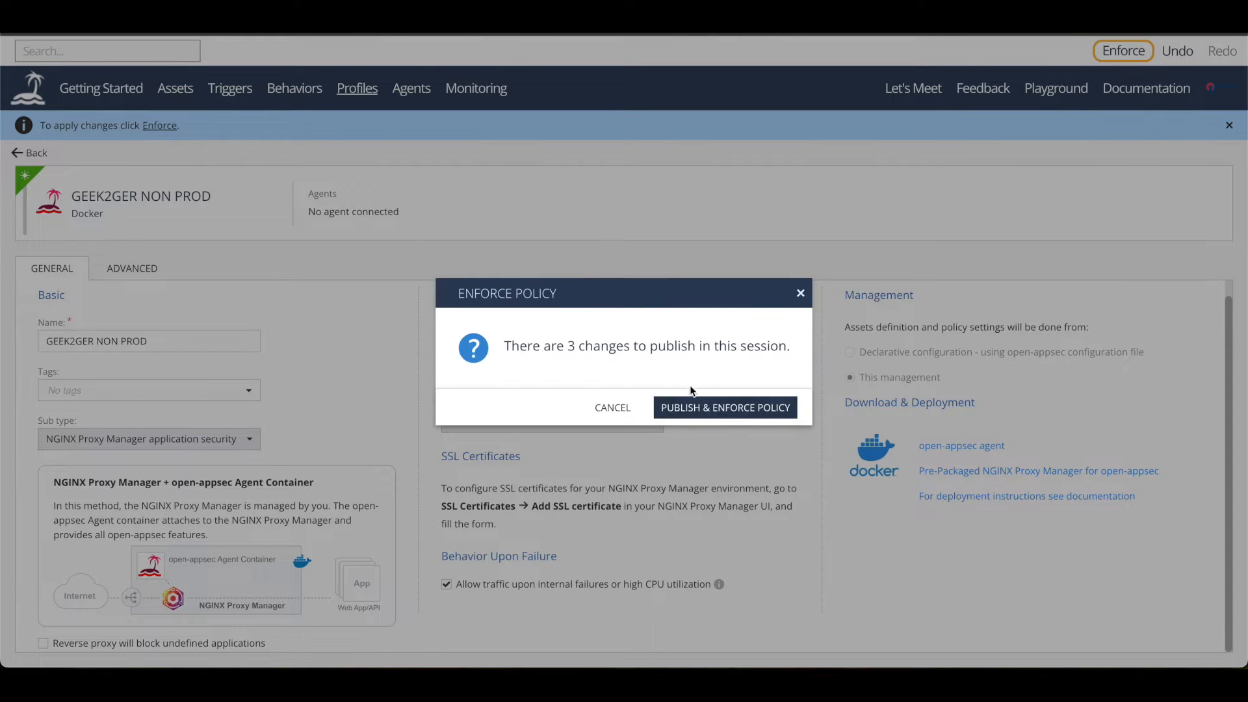
pyautogui.click(694, 408)
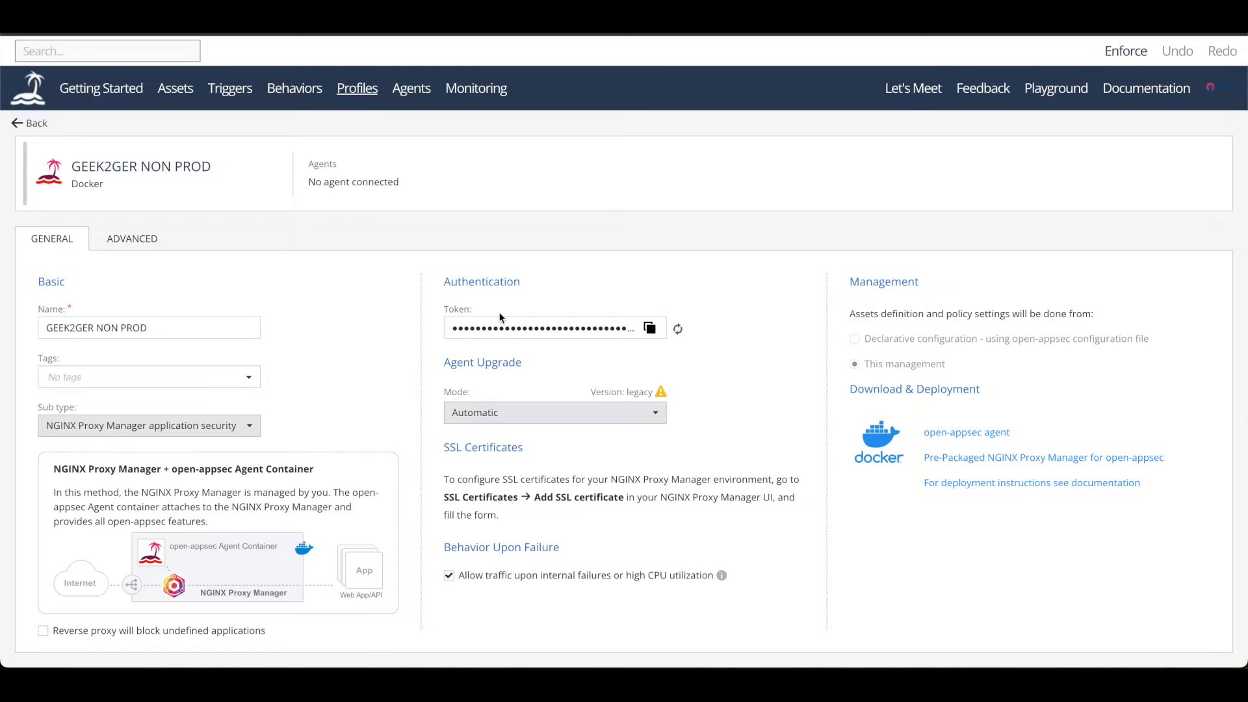
pyautogui.click(26, 154)
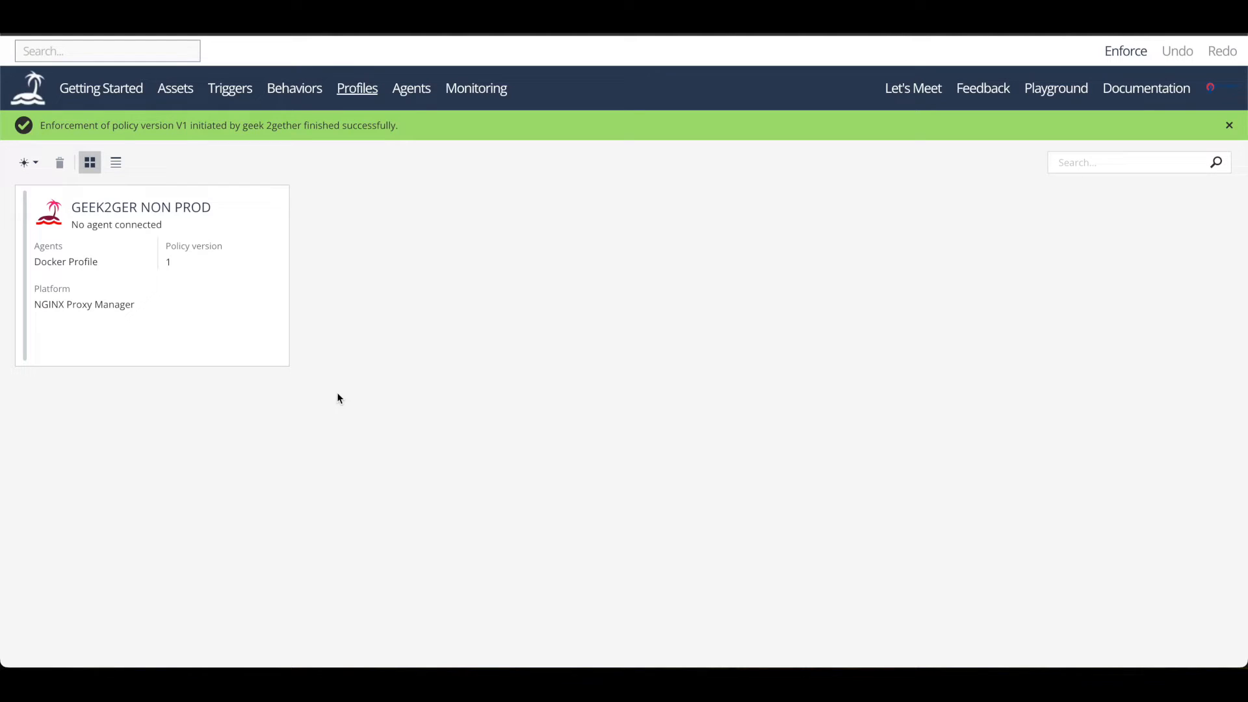
pyautogui.click(232, 266)
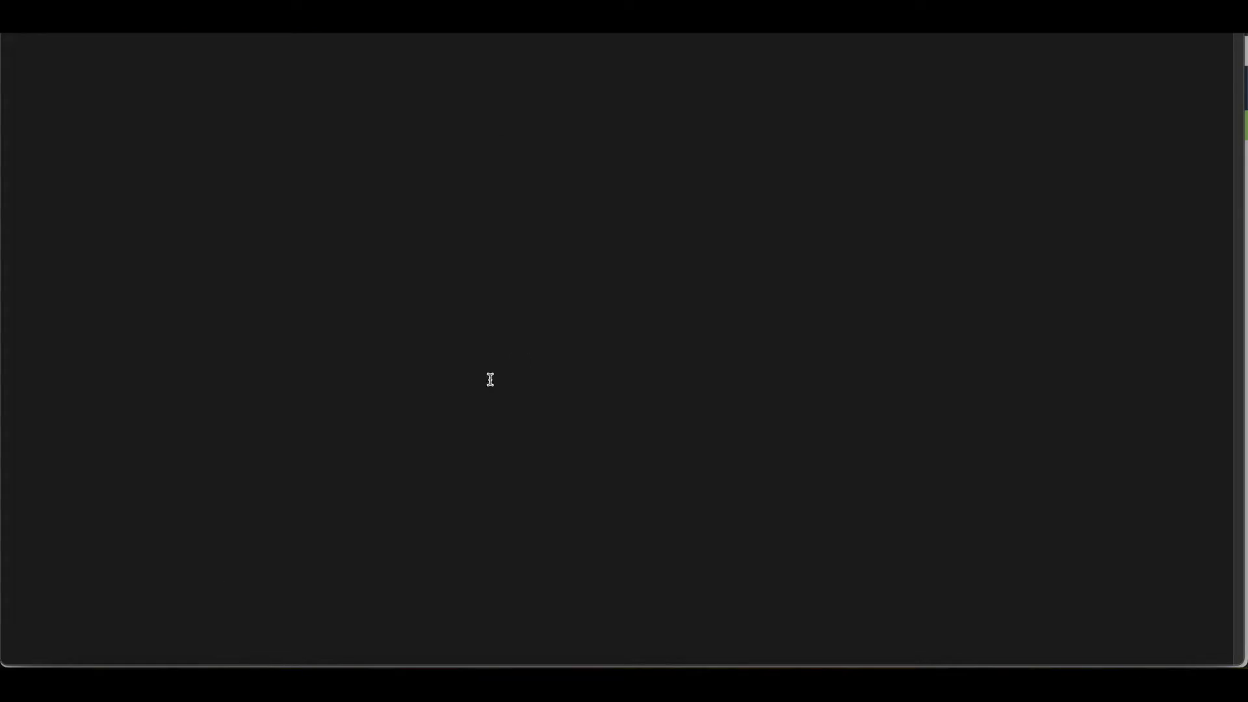
pyautogui.press('Return')
pyautogui.press('Return')
pyautogui.press('Return')
pyautogui.press('Return')
pyautogui.press('capslock')
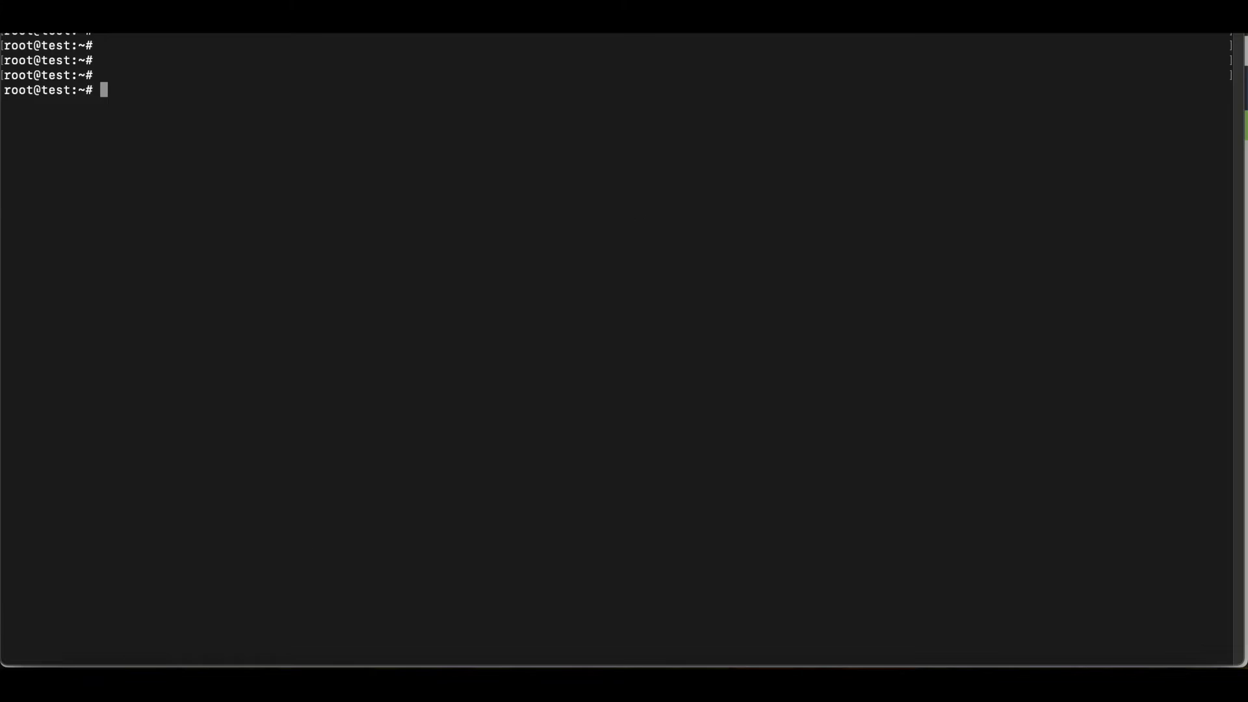
# - Switch from the terminal to the browser documentation and go through the guide for installing NGINX Proxy Manager with open-appsec managed from NPM WebUI
pyautogui.click(172, 679)
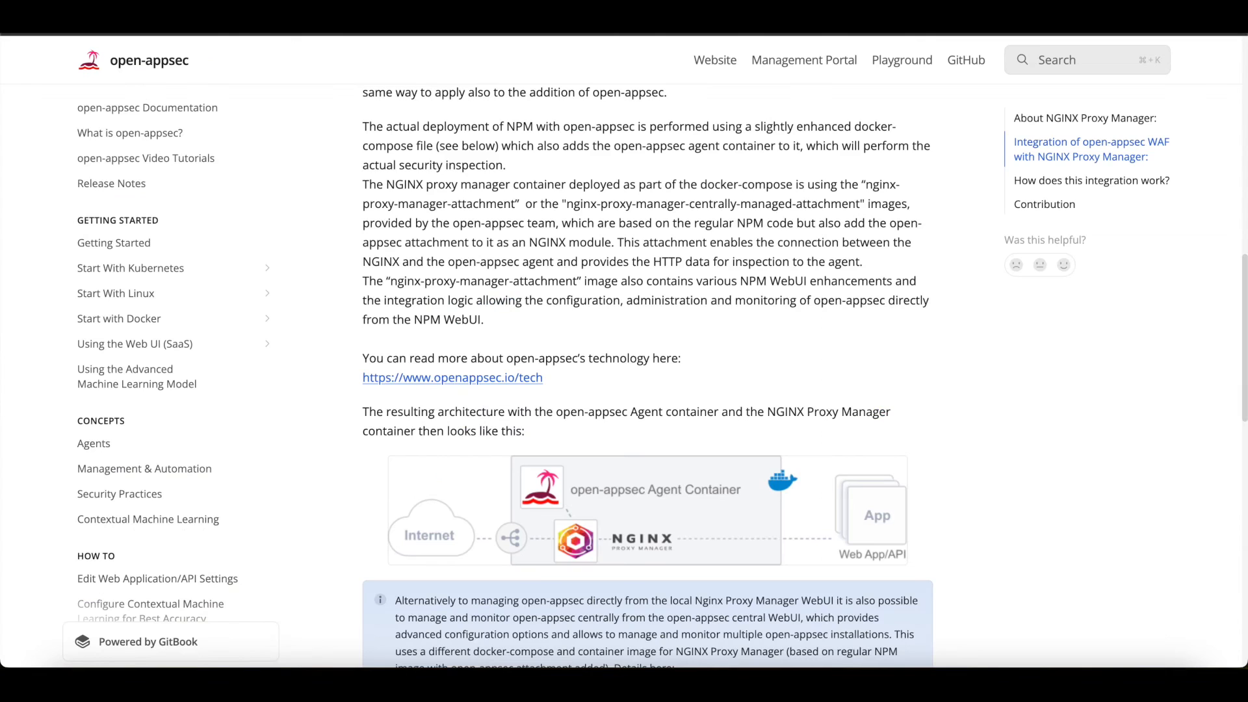
pyautogui.scroll(-15, 712, 390)
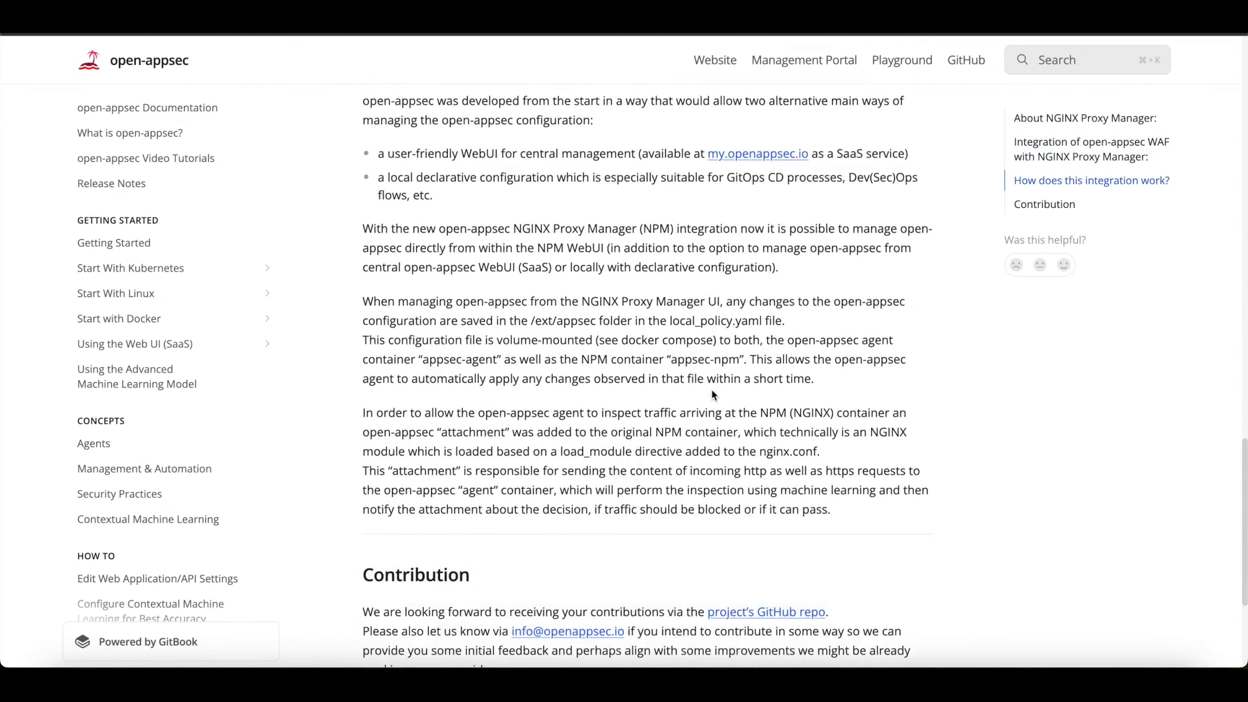
pyautogui.click(830, 572)
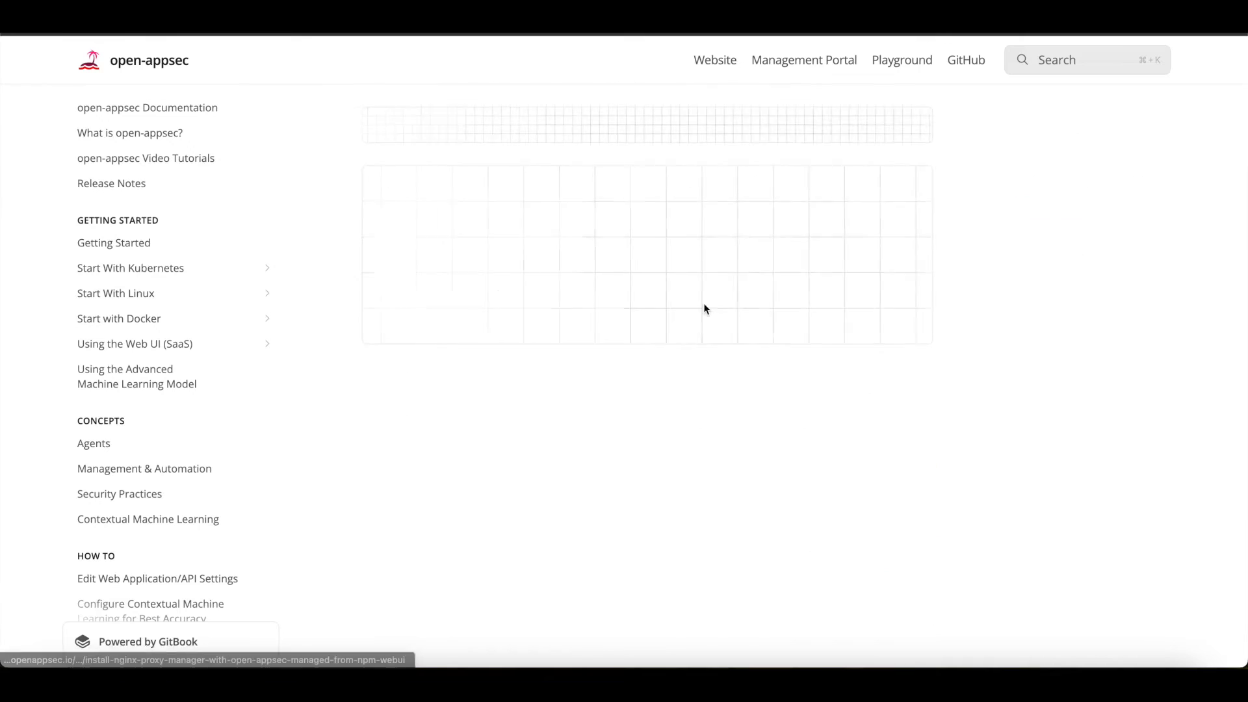
pyautogui.scroll(-15, 703, 299)
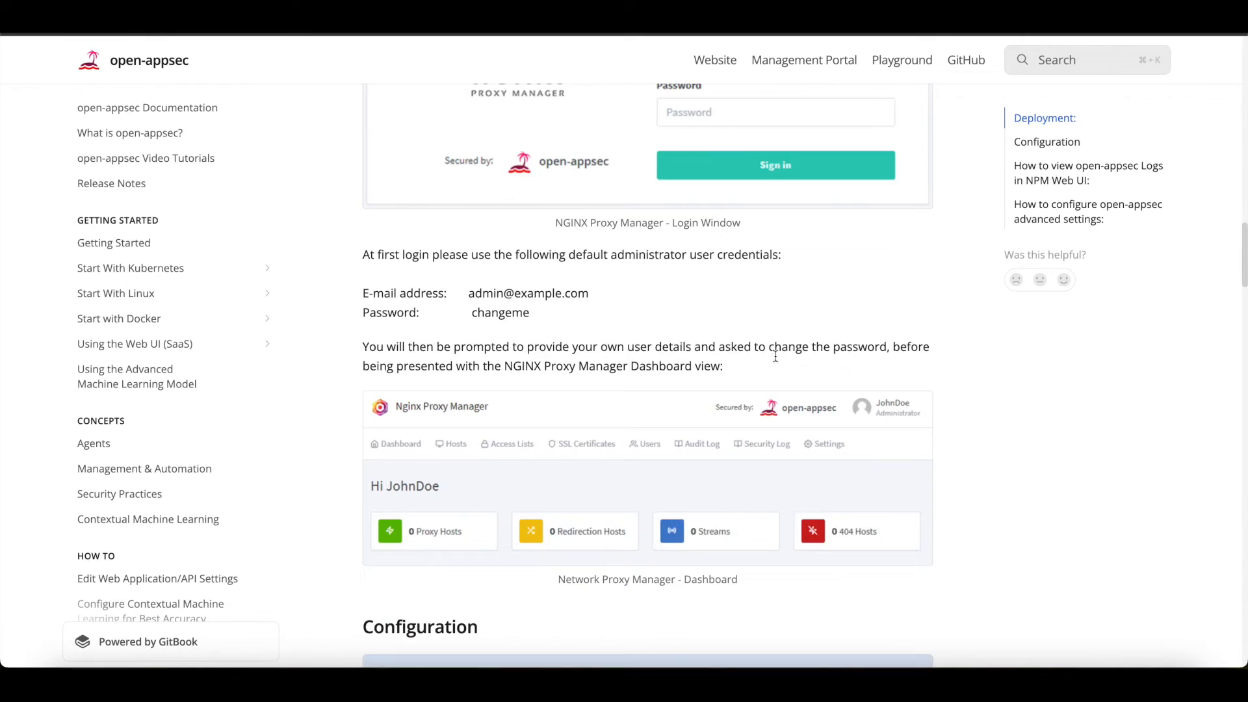
pyautogui.scroll(-15, 761, 374)
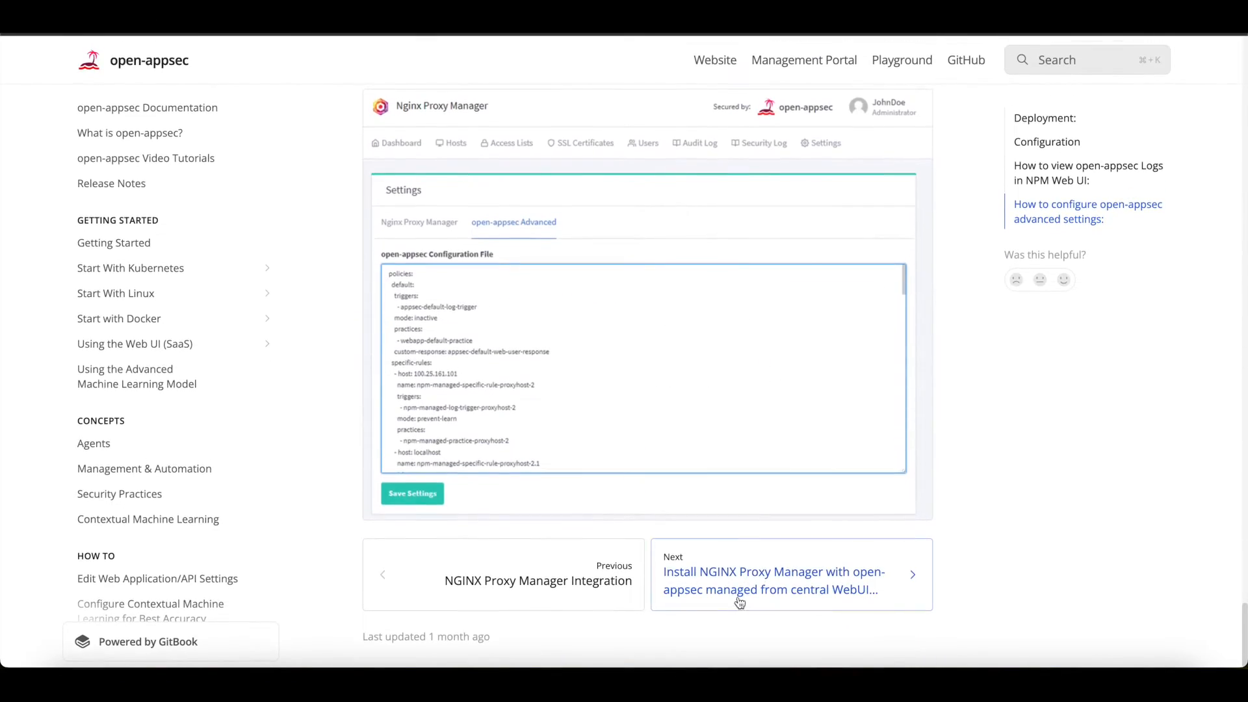
# - Open the installation guide for management from central WebUI and copy the wget command that downloads docker-compose.yaml
pyautogui.click(741, 589)
pyautogui.scroll(-8, 699, 439)
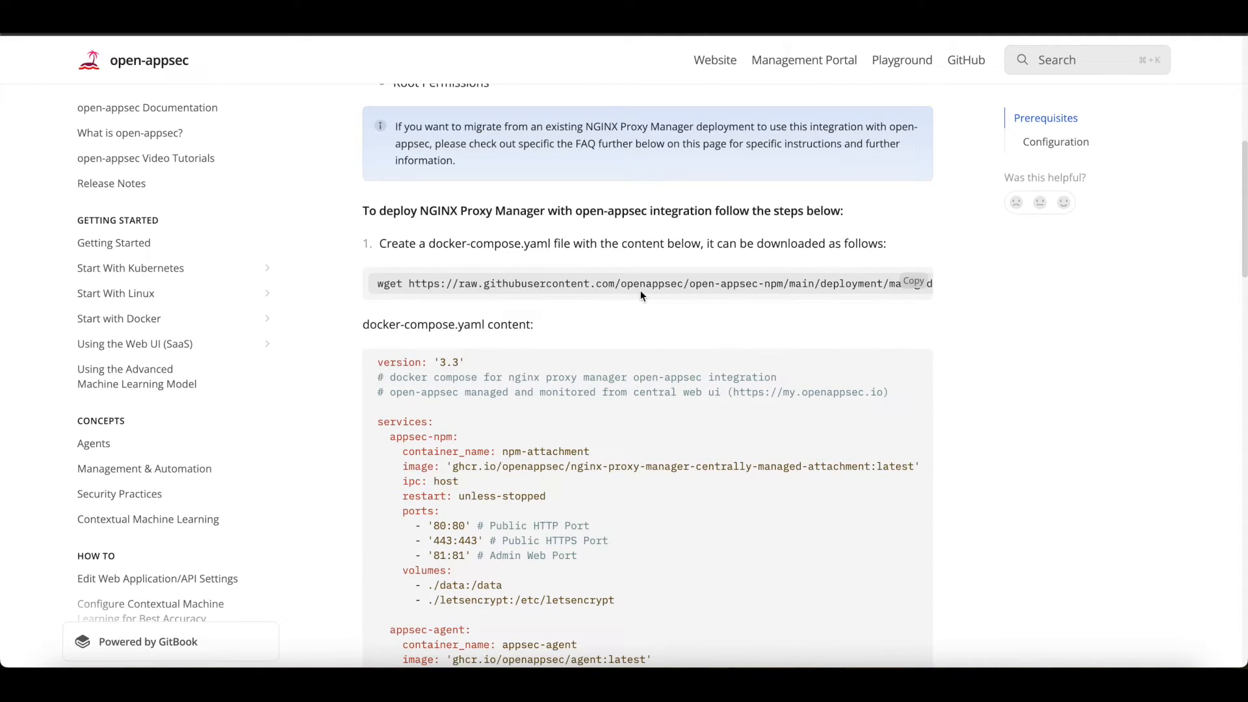
pyautogui.click(915, 284)
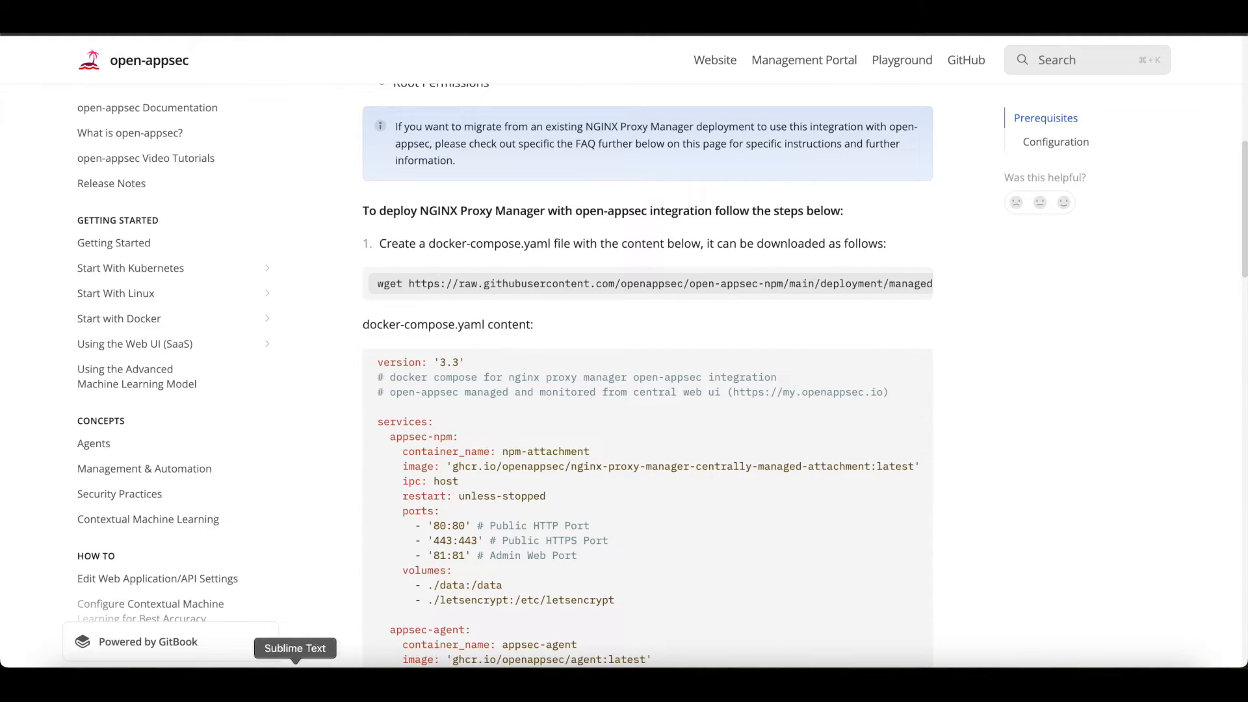
# - Switch to the terminal, run the copied wget command to download docker-compose.yaml, and list the directory contents
pyautogui.click(245, 679)
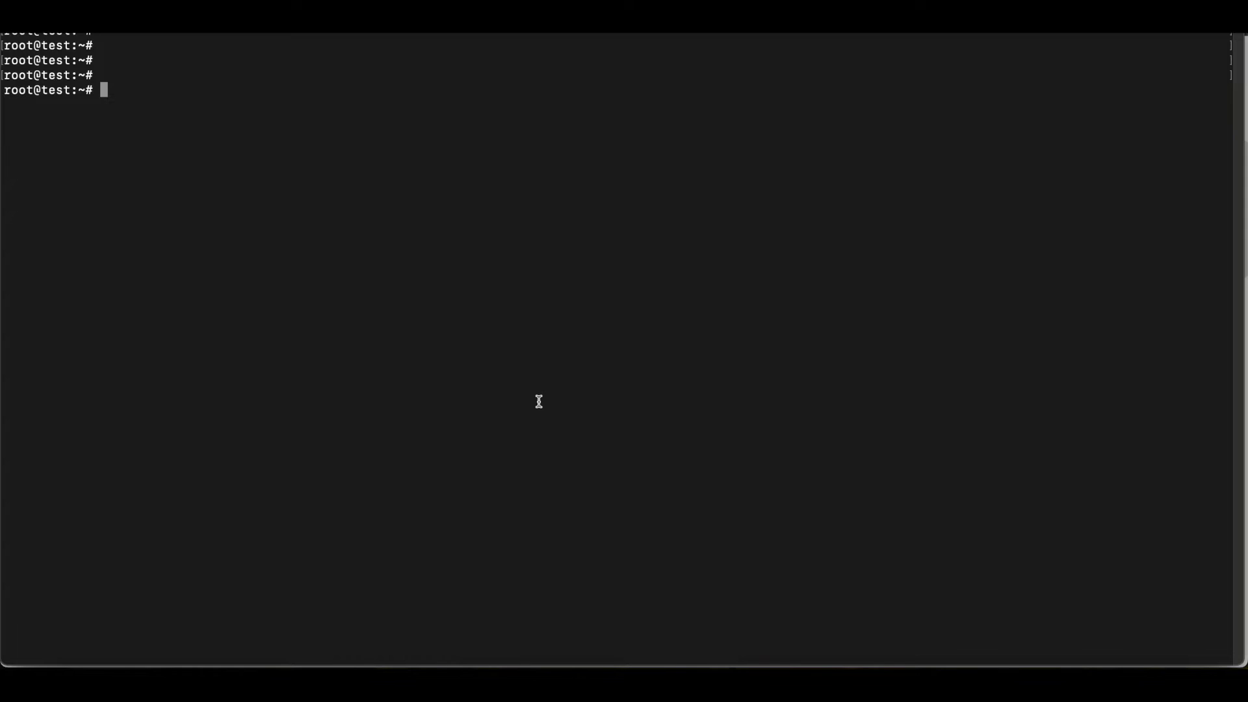
pyautogui.press('super+v')
pyautogui.press('Return')
pyautogui.write('ls')
pyautogui.press('Return')
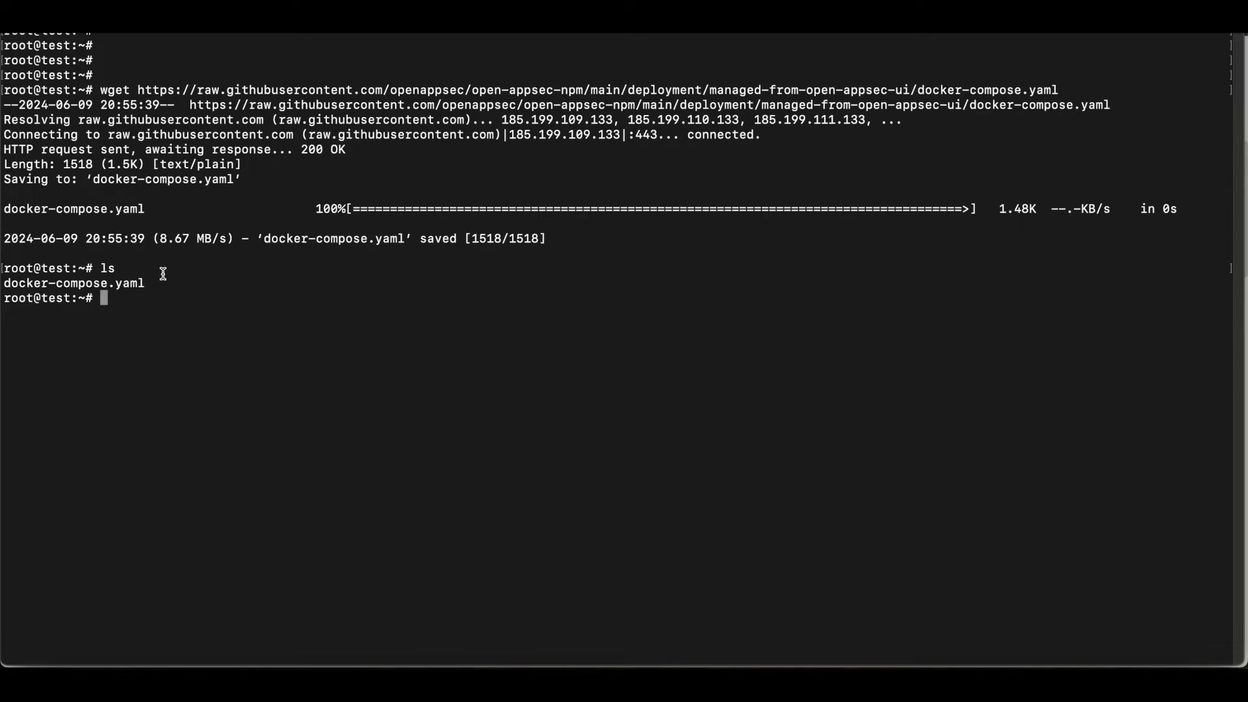
# - Open docker-compose.yaml in the nano editor
pyautogui.moveTo(148, 284); pyautogui.dragTo(2, 283)
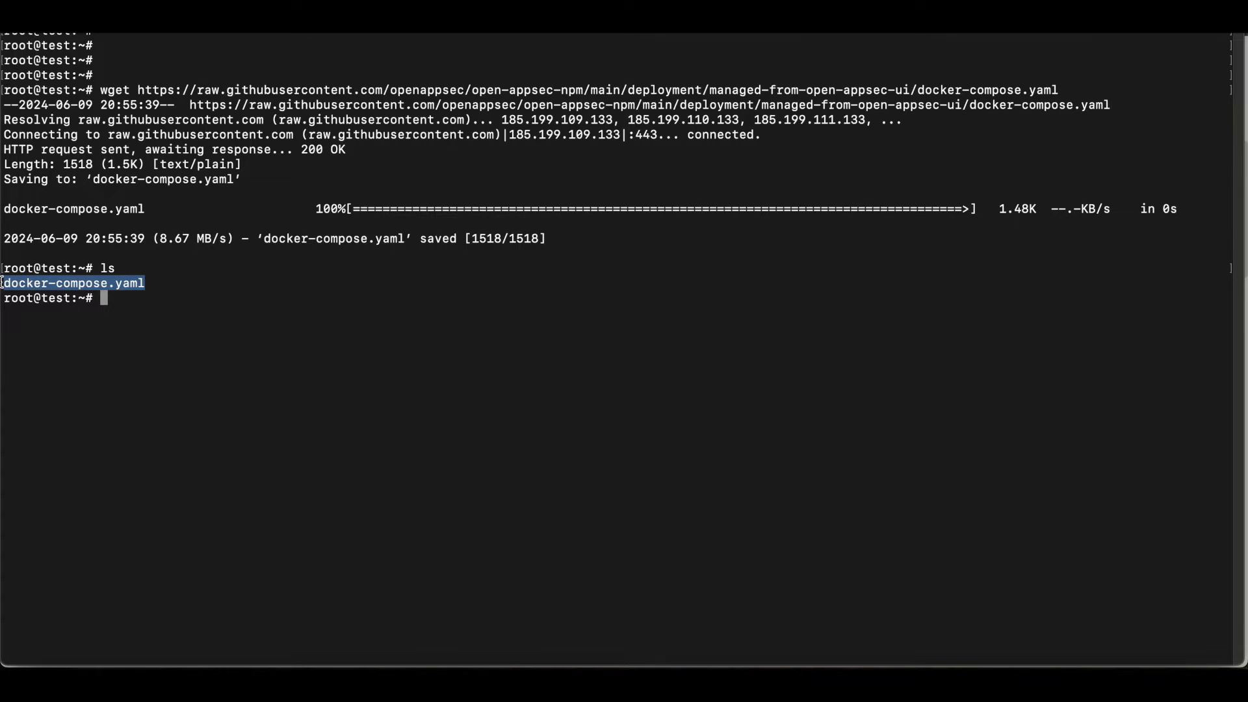
pyautogui.write('nano')
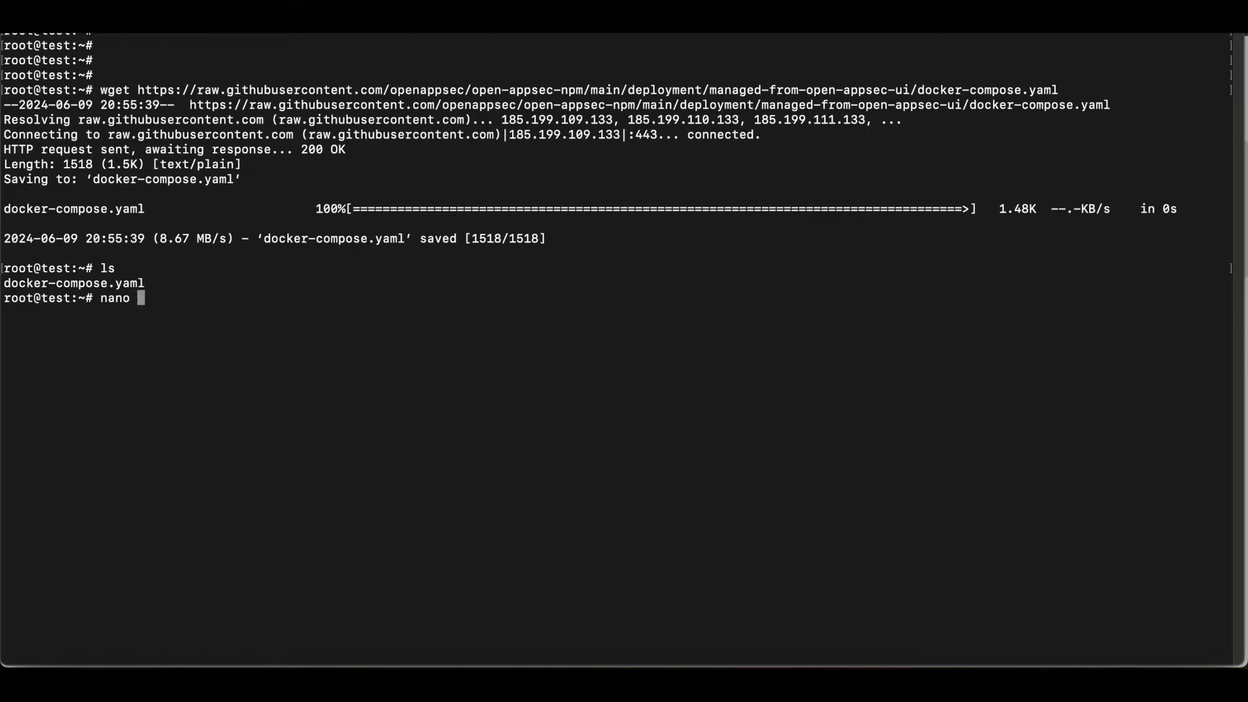
pyautogui.press('super+v')
pyautogui.press('Return')
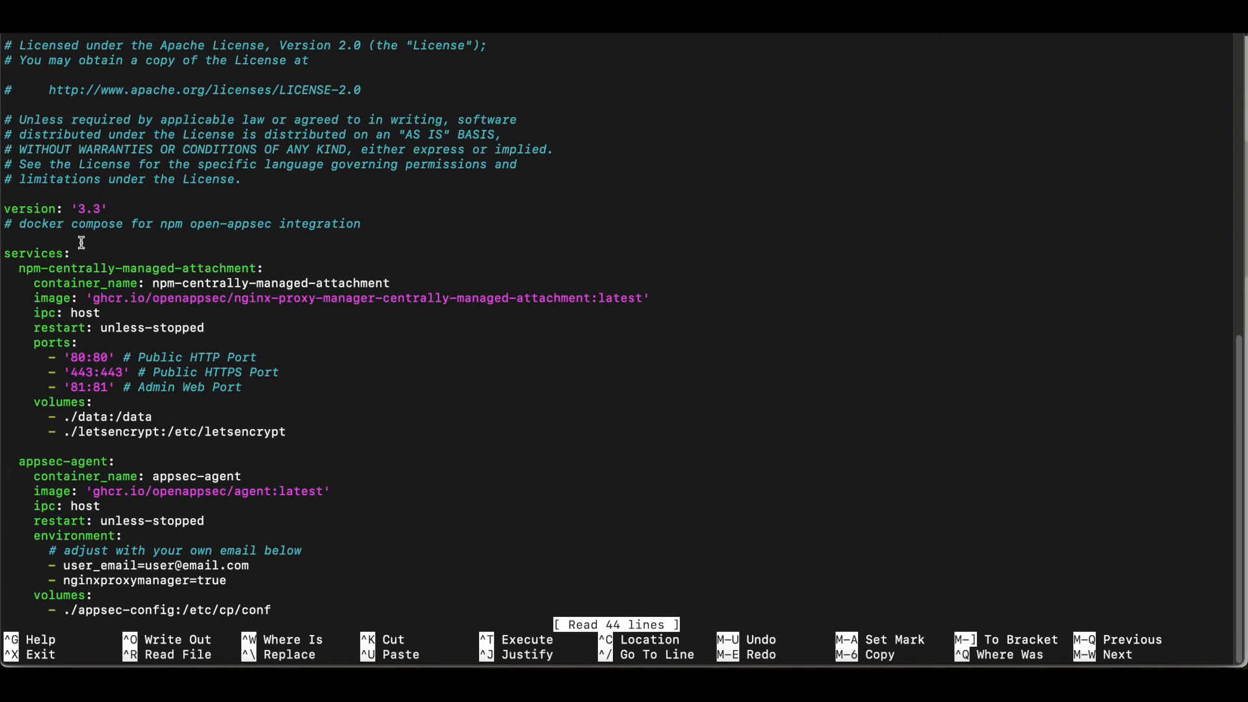
# - Examine the npm-centrally-managed-attachment image and the appsec-agent service definition in docker-compose.yaml
pyautogui.press('Down')
pyautogui.press('Down')
pyautogui.press('Down')
pyautogui.press('Down')
pyautogui.press('Down')
pyautogui.press('Down')
pyautogui.press('Down')
pyautogui.press('Down')
pyautogui.press('Down')
pyautogui.press('Down')
pyautogui.press('Down')
pyautogui.press('Down')
pyautogui.press('Down')
pyautogui.press('Down')
pyautogui.press('Down')
pyautogui.press('Down')
pyautogui.press('Down')
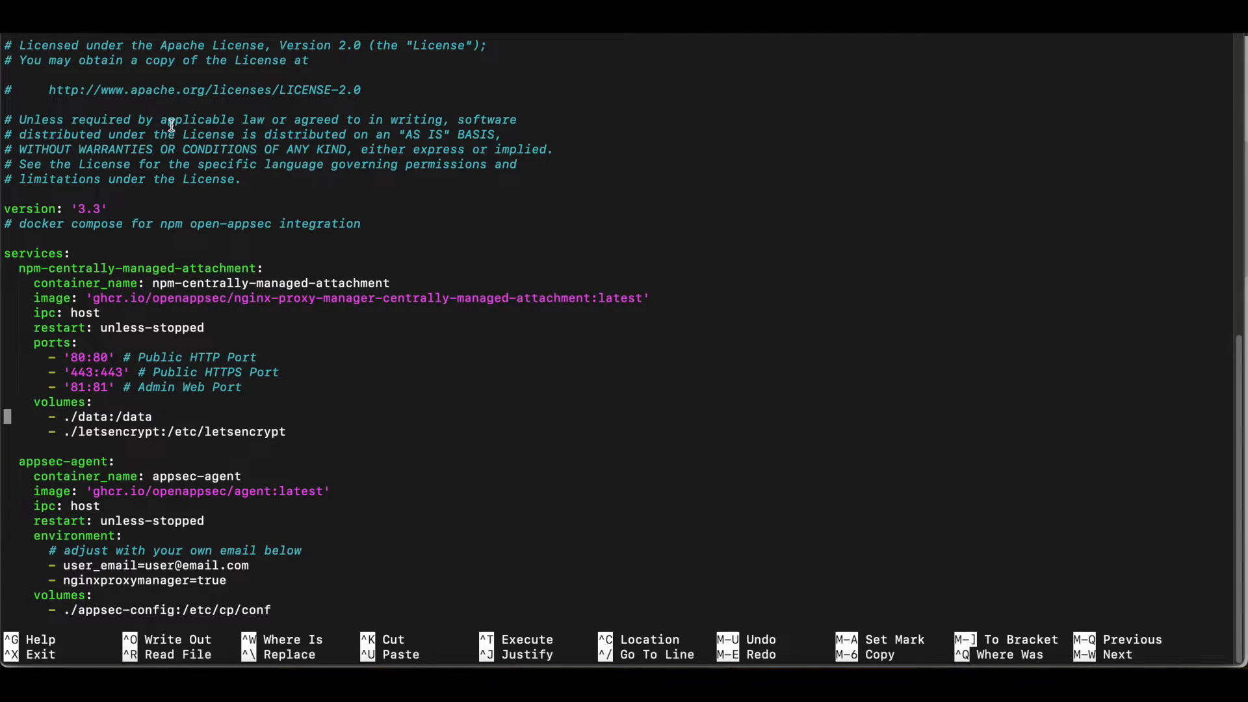
pyautogui.press('Down')
pyautogui.press('Down')
pyautogui.press('Down')
pyautogui.press('Down')
pyautogui.press('Down')
pyautogui.press('Down')
pyautogui.press('Down')
pyautogui.press('Down')
pyautogui.press('Down')
pyautogui.press('Down')
pyautogui.press('Down')
pyautogui.press('Down')
pyautogui.press('Down')
pyautogui.press('Down')
pyautogui.press('Down')
pyautogui.press('Down')
pyautogui.press('Down')
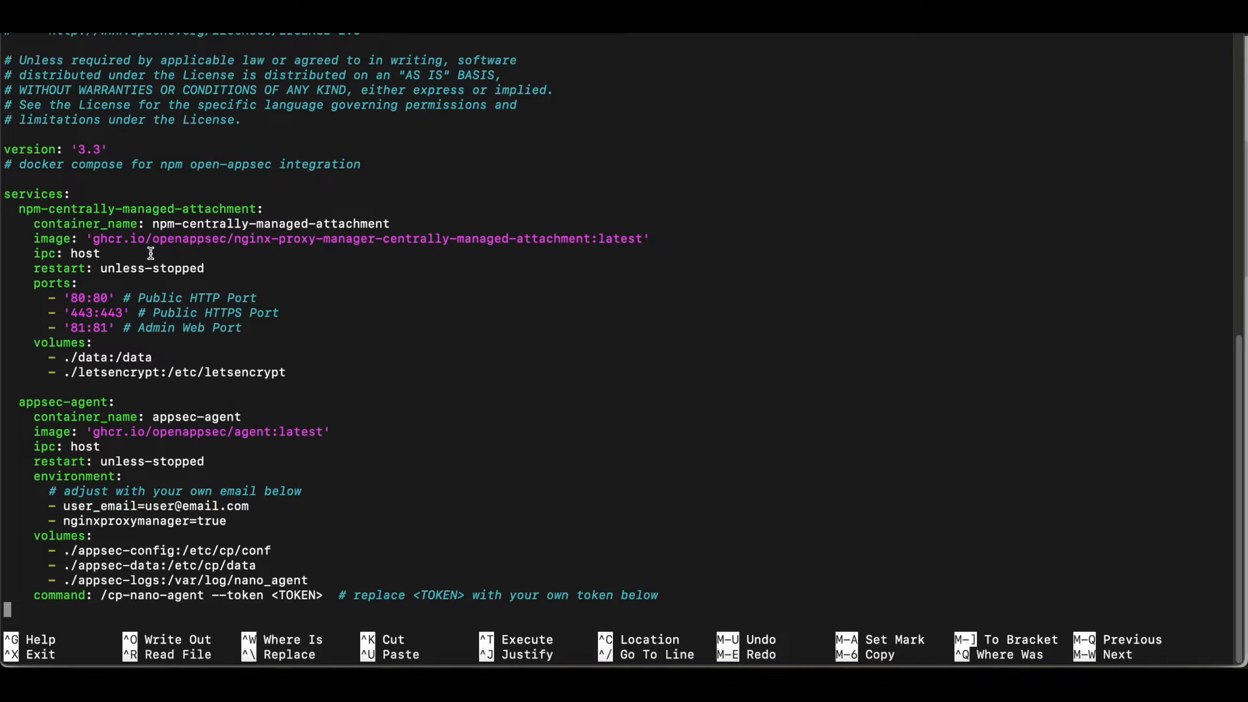
pyautogui.moveTo(149, 238); pyautogui.dragTo(459, 232)
pyautogui.moveTo(548, 244); pyautogui.dragTo(640, 237)
pyautogui.click(305, 288)
pyautogui.moveTo(11, 399); pyautogui.dragTo(447, 613)
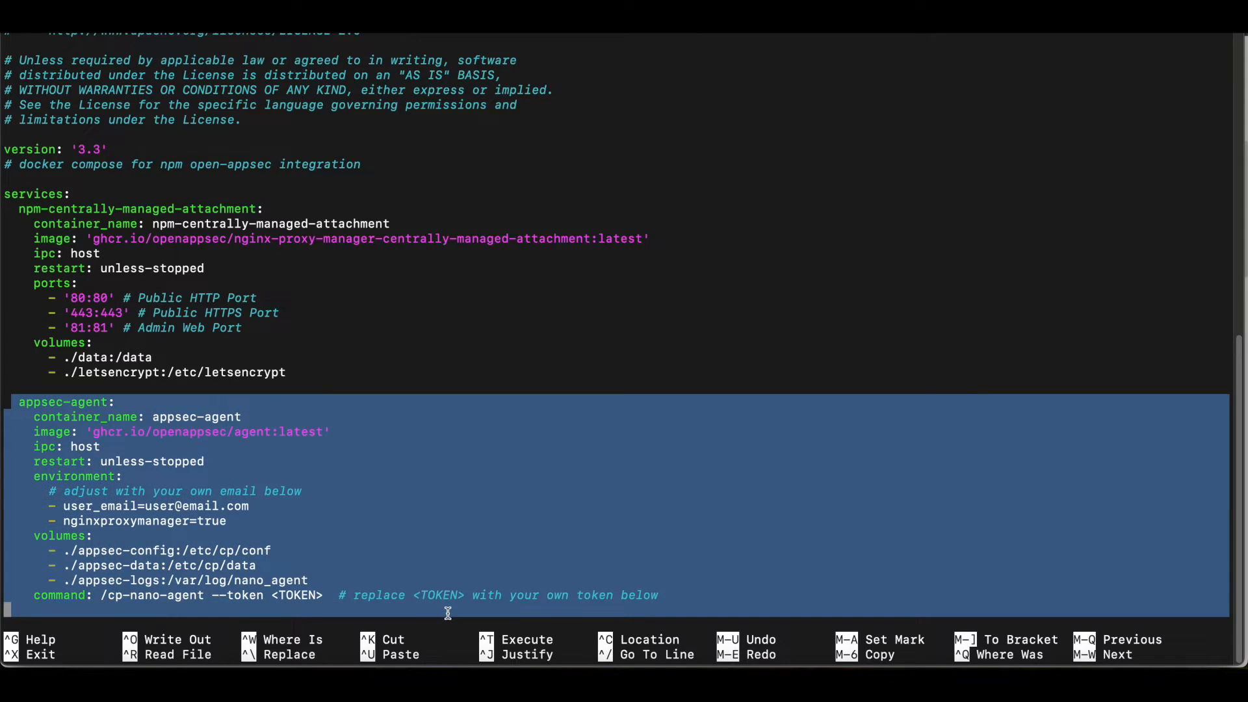
pyautogui.click(281, 447)
# - Delete the <TOKEN> placeholder and its trailing comment from the appsec-agent command line
pyautogui.press('Up')
pyautogui.press('Up')
pyautogui.press('Up')
pyautogui.press('Up')
pyautogui.press('Down')
pyautogui.press('Down')
pyautogui.press('Down')
pyautogui.press('Down')
pyautogui.press('Left')
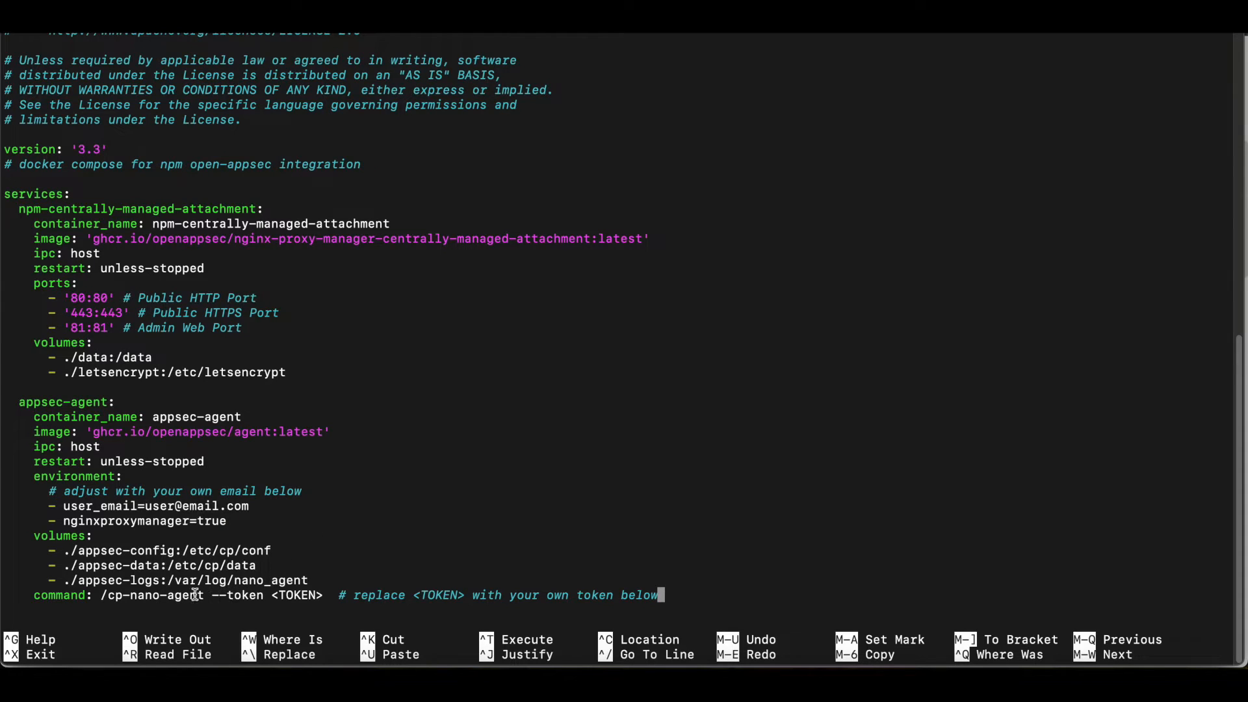
pyautogui.press('BackSpace')
pyautogui.press('BackSpace')
pyautogui.press('BackSpace')
pyautogui.press('BackSpace')
pyautogui.press('BackSpace')
pyautogui.press('BackSpace')
pyautogui.press('BackSpace')
pyautogui.press('BackSpace')
pyautogui.press('BackSpace')
pyautogui.press('BackSpace')
pyautogui.press('BackSpace')
pyautogui.press('BackSpace')
pyautogui.press('BackSpace')
pyautogui.press('BackSpace')
pyautogui.press('BackSpace')
pyautogui.press('BackSpace')
pyautogui.press('BackSpace')
pyautogui.press('BackSpace')
pyautogui.press('BackSpace')
pyautogui.press('BackSpace')
pyautogui.press('BackSpace')
pyautogui.press('BackSpace')
pyautogui.press('BackSpace')
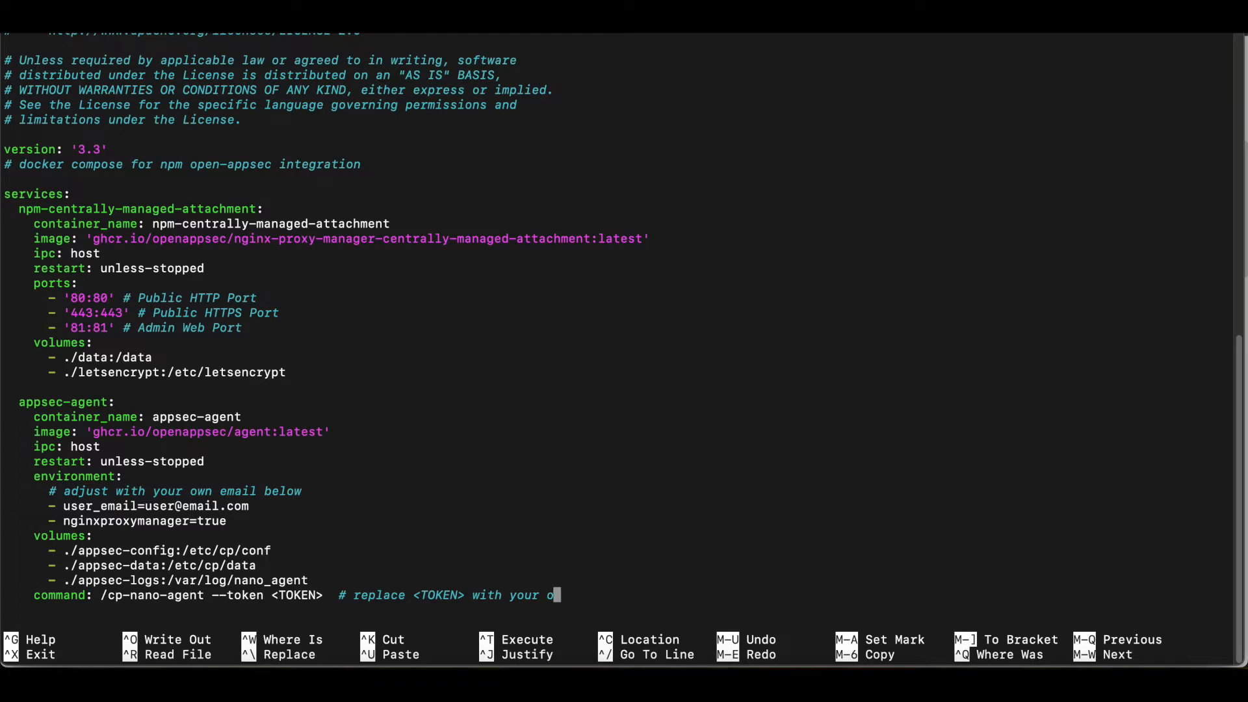
pyautogui.press('BackSpace')
pyautogui.press('BackSpace')
pyautogui.press('BackSpace')
pyautogui.press('BackSpace')
pyautogui.press('BackSpace')
pyautogui.press('BackSpace')
pyautogui.press('BackSpace')
pyautogui.press('BackSpace')
pyautogui.press('BackSpace')
pyautogui.press('BackSpace')
pyautogui.press('BackSpace')
pyautogui.press('BackSpace')
pyautogui.press('BackSpace')
pyautogui.press('BackSpace')
pyautogui.press('BackSpace')
pyautogui.press('BackSpace')
pyautogui.press('BackSpace')
pyautogui.press('BackSpace')
pyautogui.press('BackSpace')
pyautogui.press('BackSpace')
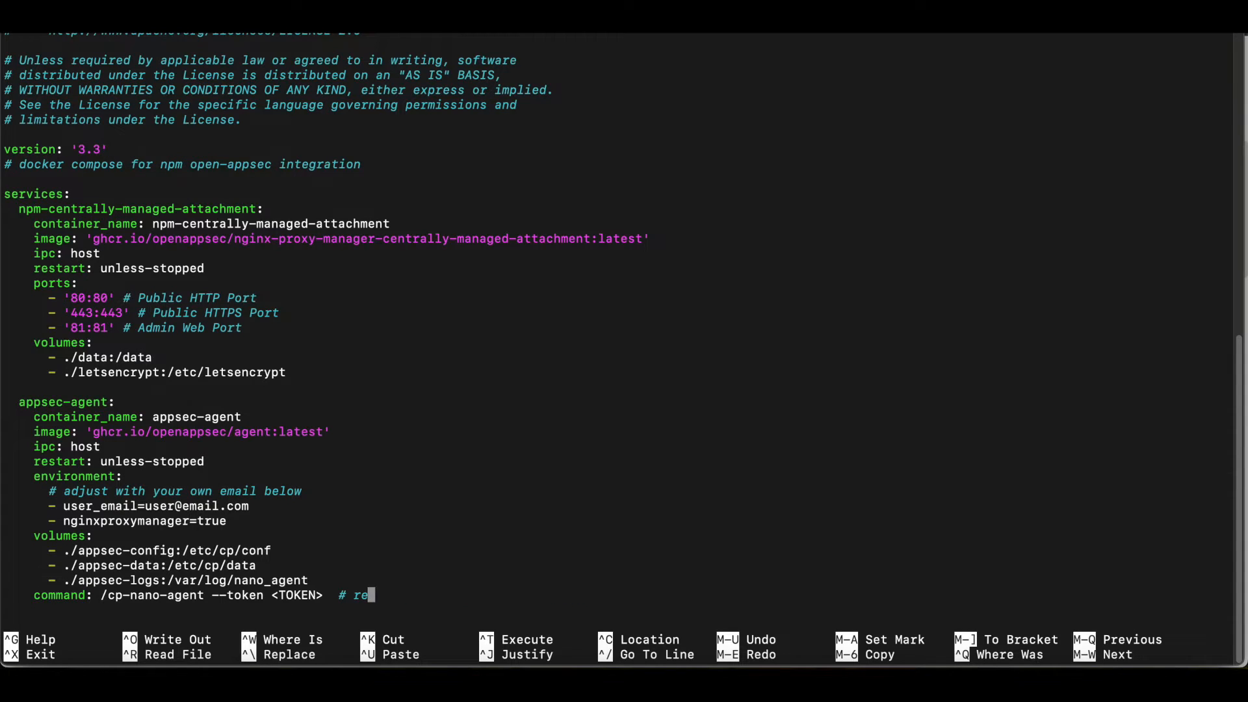
pyautogui.press('BackSpace')
pyautogui.press('BackSpace')
pyautogui.press('BackSpace')
# - Copy the authentication token from the GEEK2GER NON PROD profile in the browser and paste it after --token in the terminal's nano editor
pyautogui.click(171, 681)
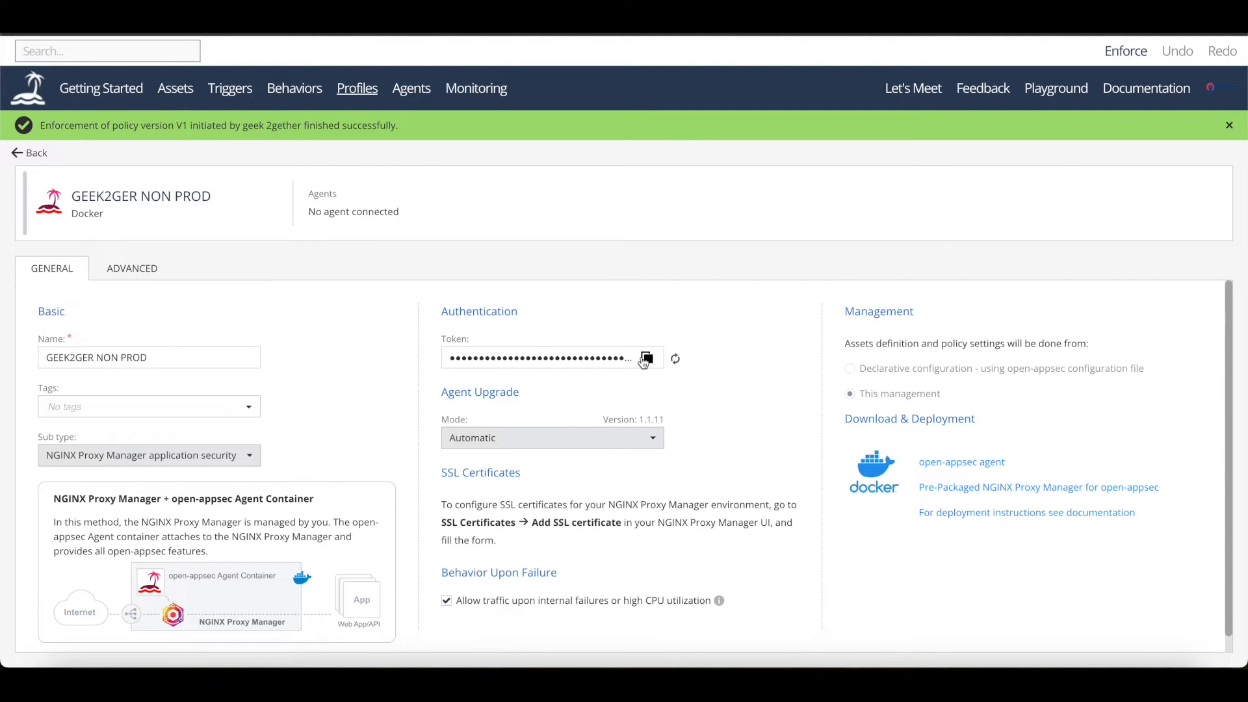
pyautogui.click(645, 358)
pyautogui.click(245, 681)
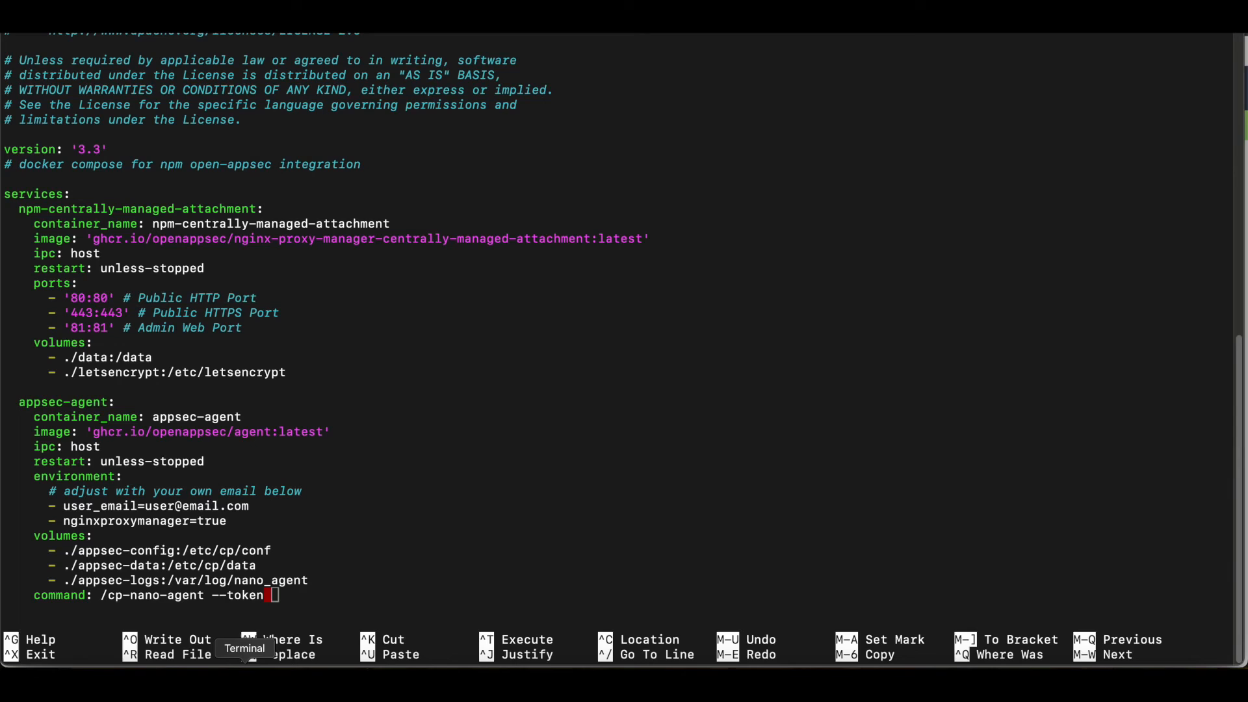
pyautogui.press('super+v')
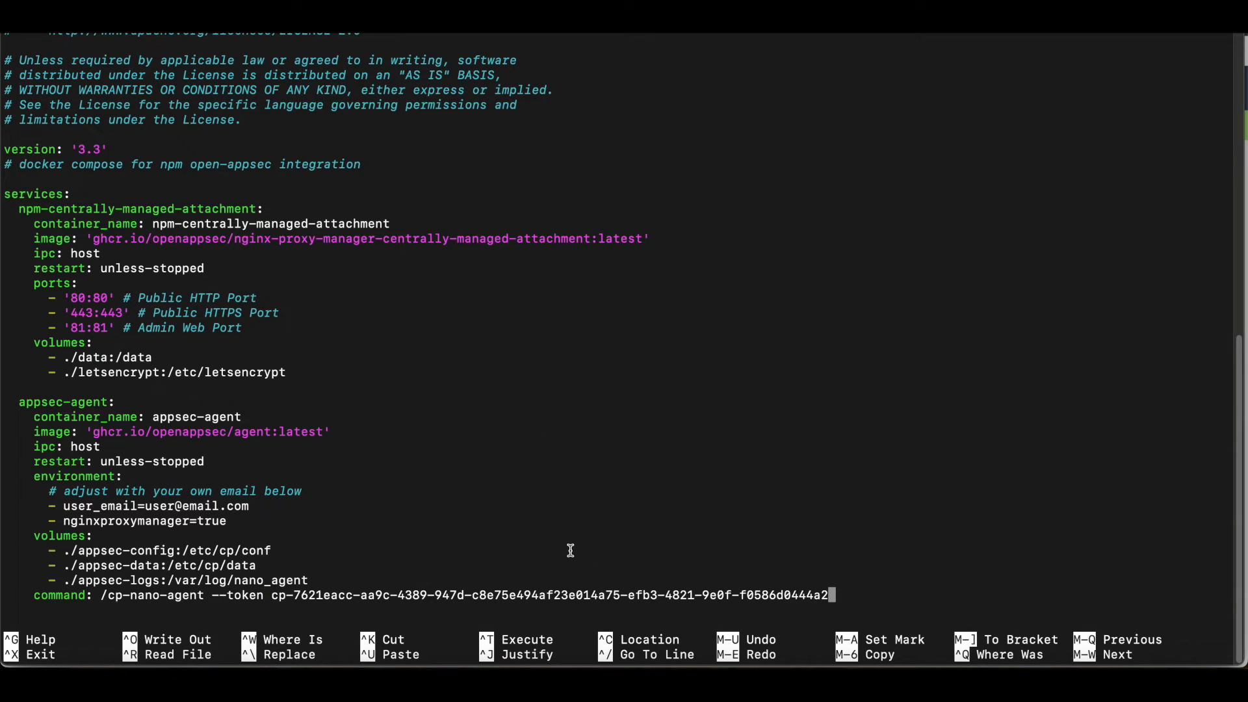
# - Examine the user_email environment entry of the appsec-agent service and the comment above it
pyautogui.press('Up')
pyautogui.press('Up')
pyautogui.press('Up')
pyautogui.press('Up')
pyautogui.press('Up')
pyautogui.press('Up')
pyautogui.press('Up')
pyautogui.press('Down')
pyautogui.moveTo(54, 492); pyautogui.dragTo(91, 492)
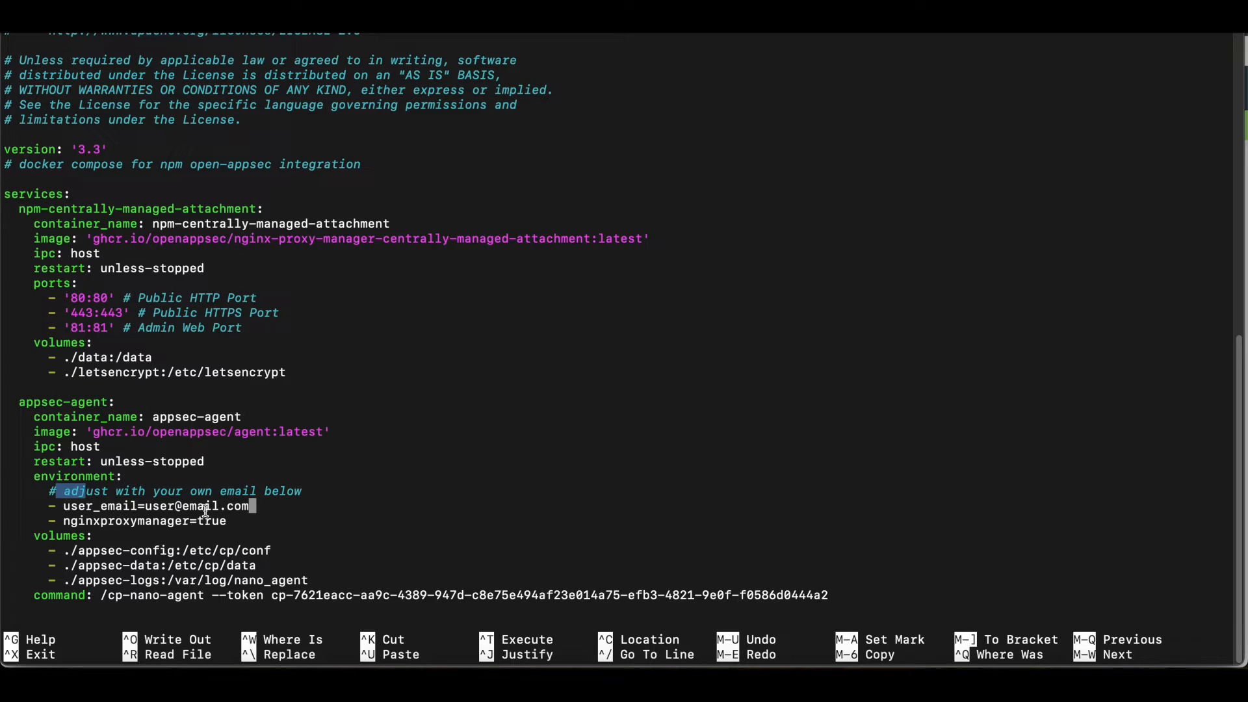
# - Save the changes under the file name docker-compose.yaml and exit nano
pyautogui.hotkey('ctrl', 'x')
pyautogui.press('y')
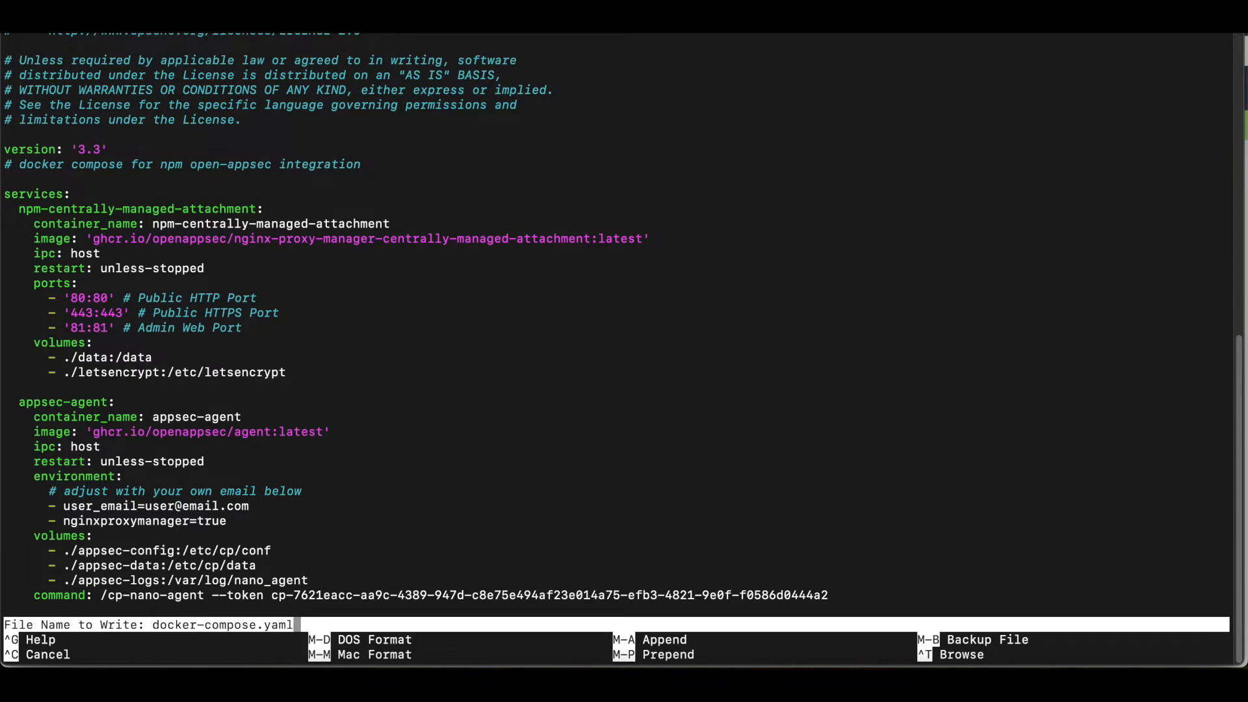
pyautogui.press('Return')
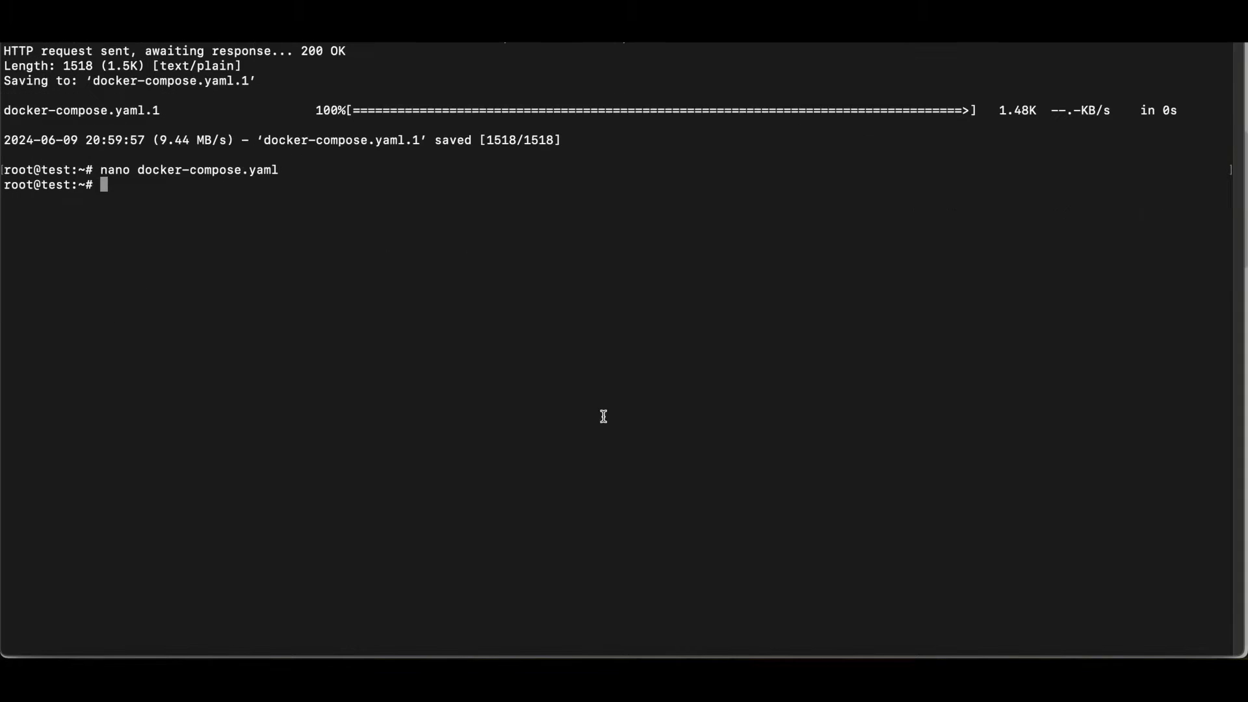
# - Start the containers in detached mode with docker compose up -d
pyautogui.write('docker compose up -d')
pyautogui.press('Return')
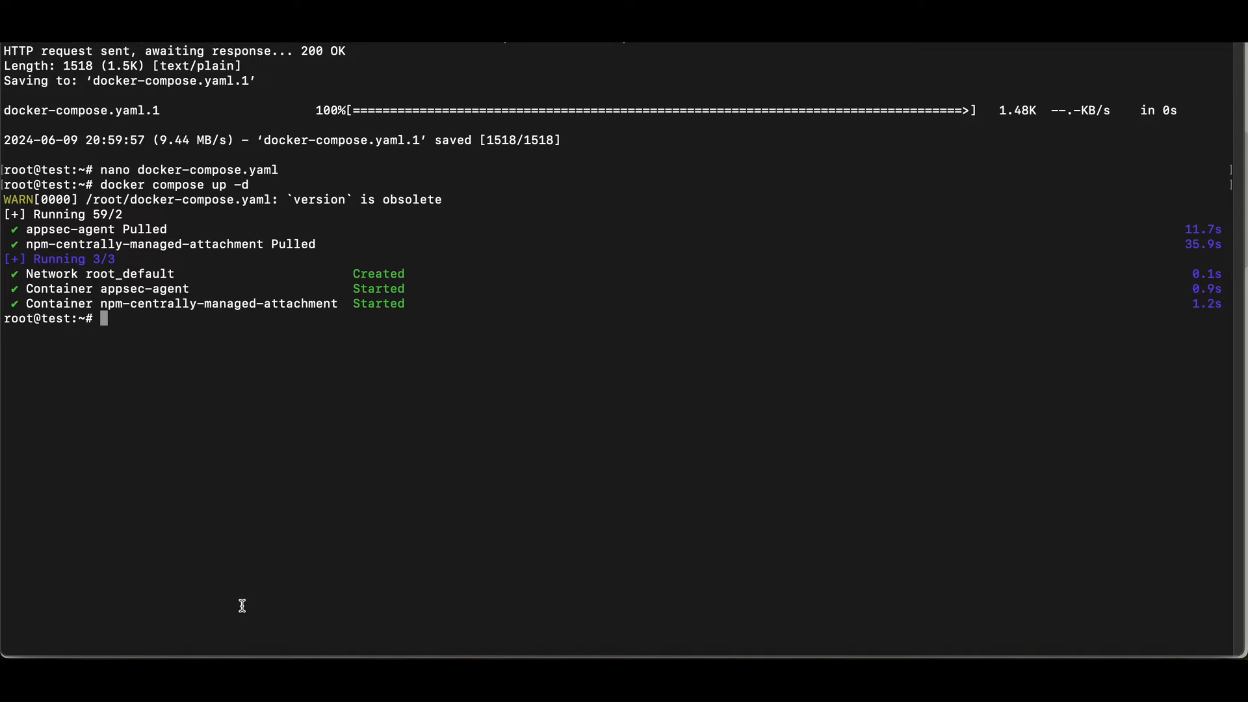
# - Switch to the browser and open the NGINX Proxy Manager web interface at 10.100.10.4:81 in a new tab
pyautogui.click(165, 676)
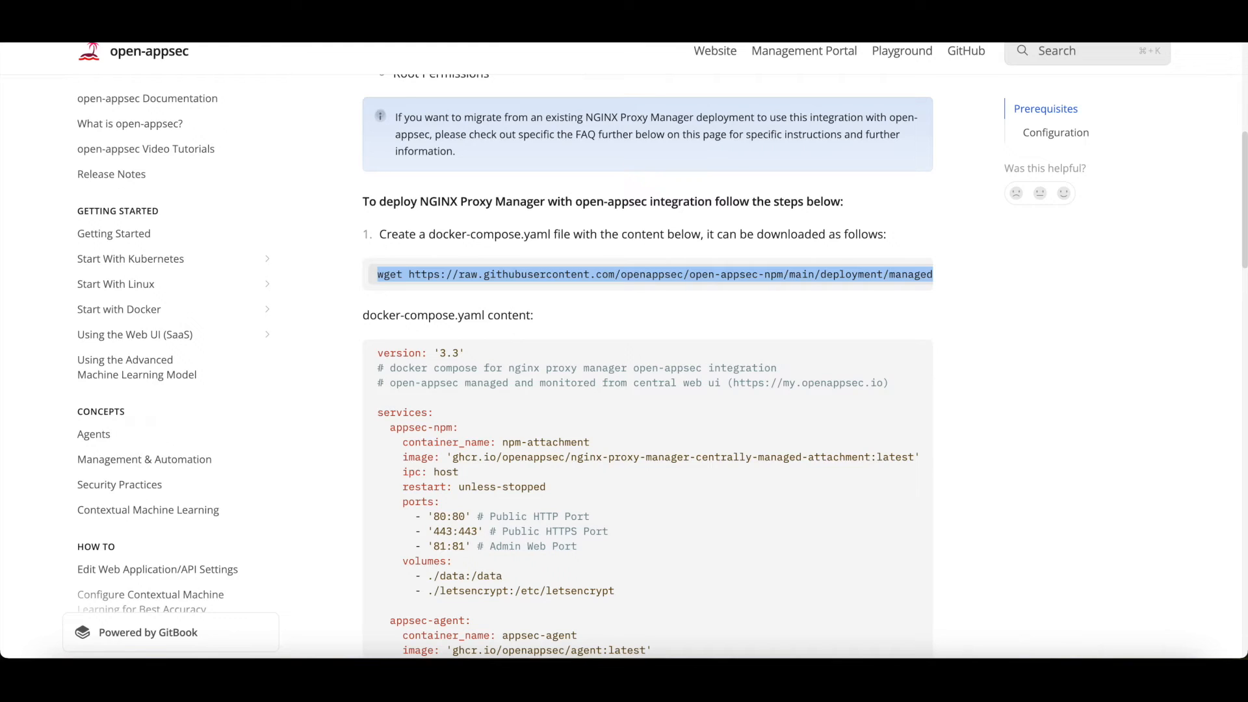
pyautogui.press('super+t')
pyautogui.click(572, 41)
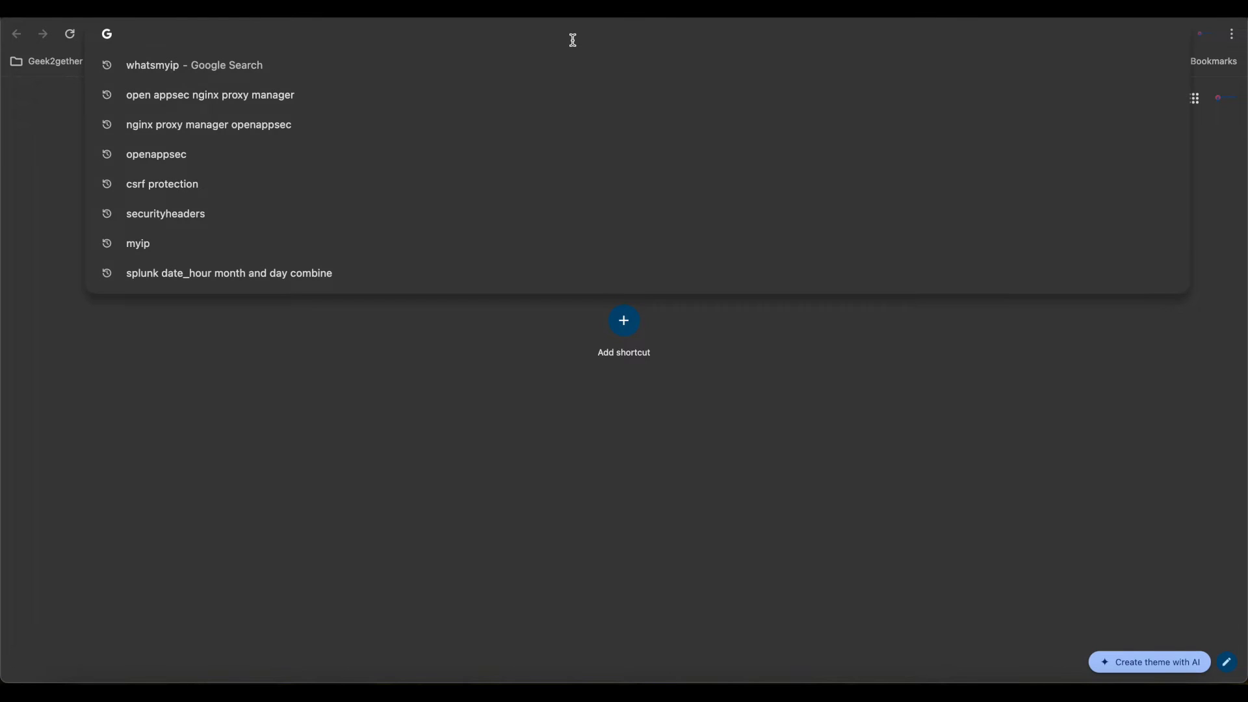
pyautogui.write('10.')
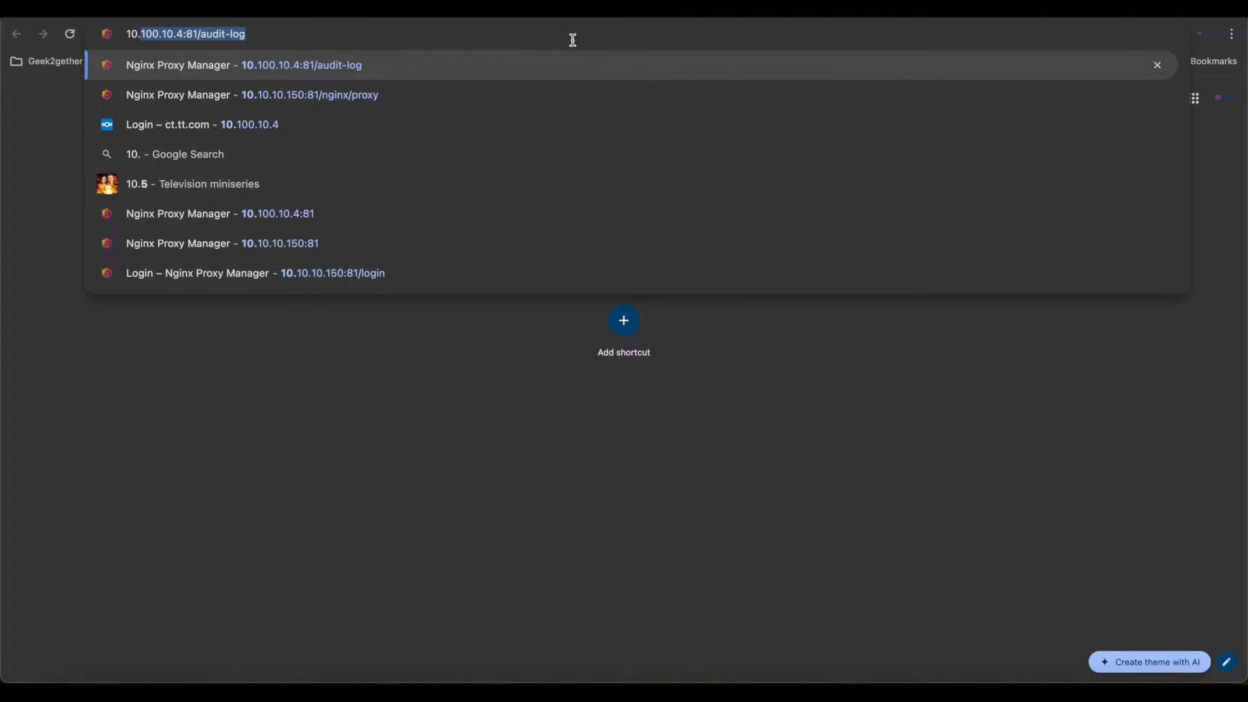
pyautogui.press('Right')
pyautogui.press('BackSpace')
pyautogui.press('BackSpace')
pyautogui.press('BackSpace')
pyautogui.press('BackSpace')
pyautogui.press('BackSpace')
pyautogui.press('BackSpace')
pyautogui.press('BackSpace')
pyautogui.press('BackSpace')
pyautogui.press('BackSpace')
pyautogui.press('BackSpace')
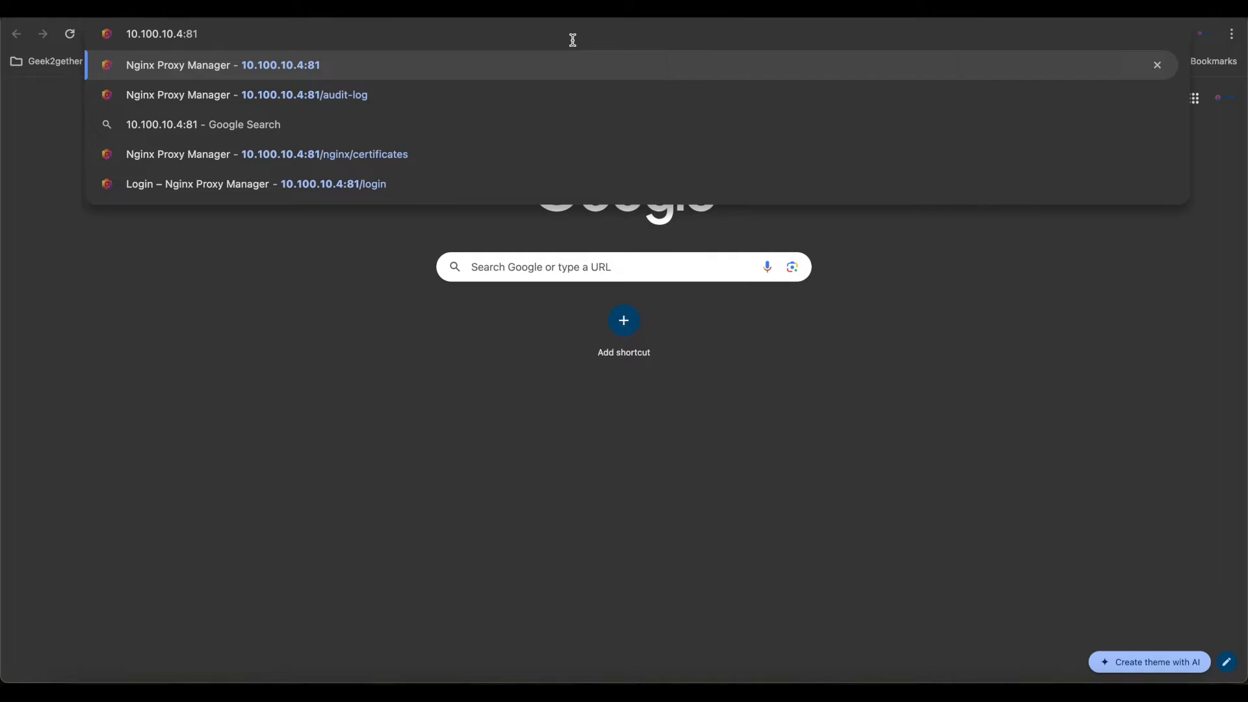
pyautogui.press('Return')
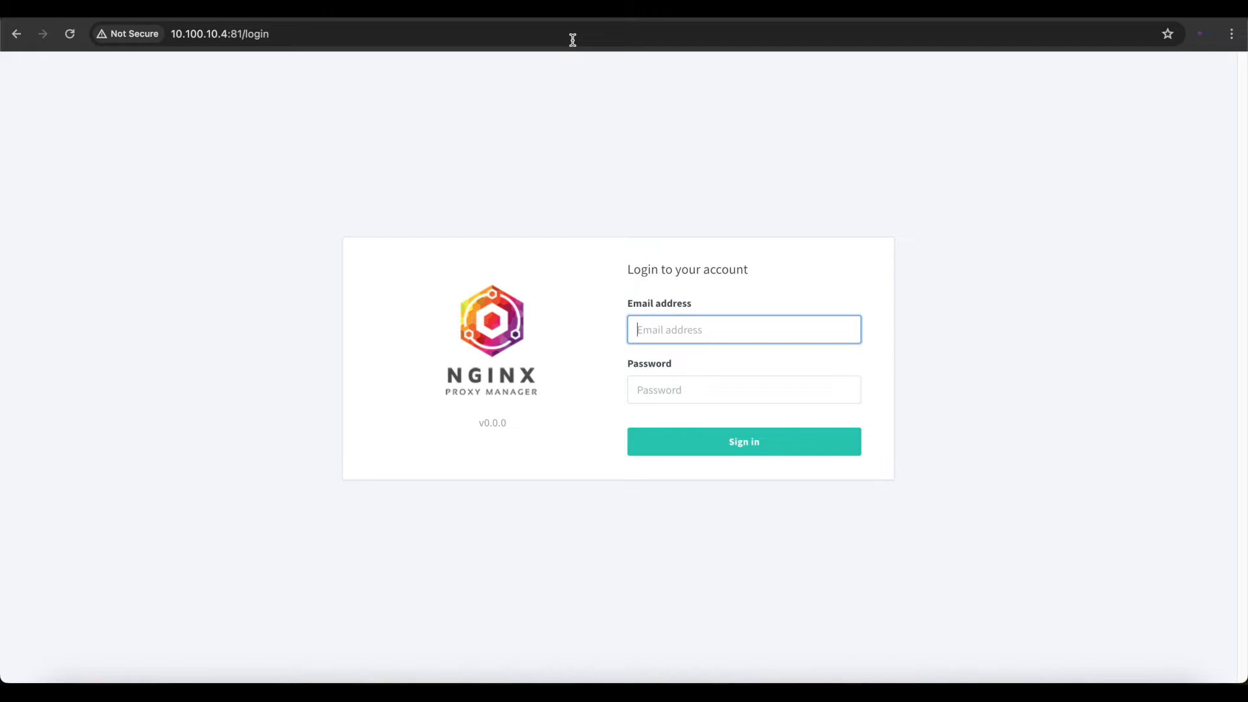
# - Sign in to NGINX Proxy Manager with the default administrator e-mail address and account password
pyautogui.write('admin@example.com')
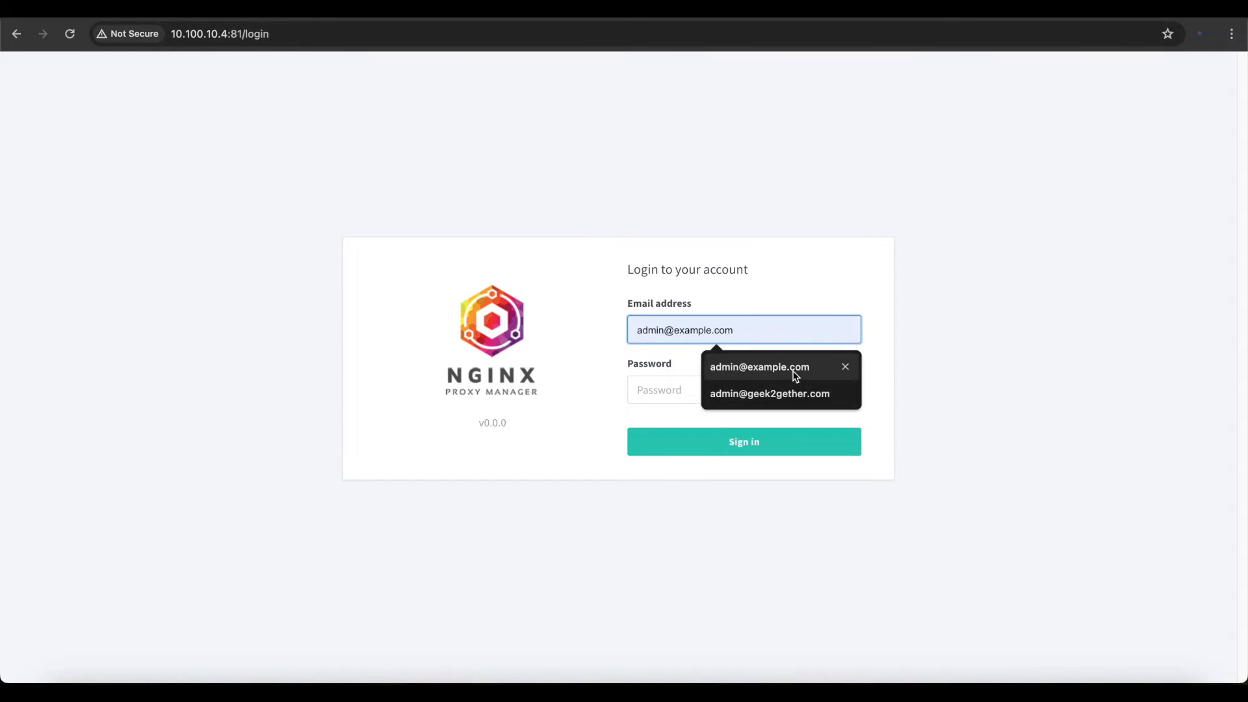
pyautogui.click(793, 368)
pyautogui.click(713, 391)
pyautogui.write('change')
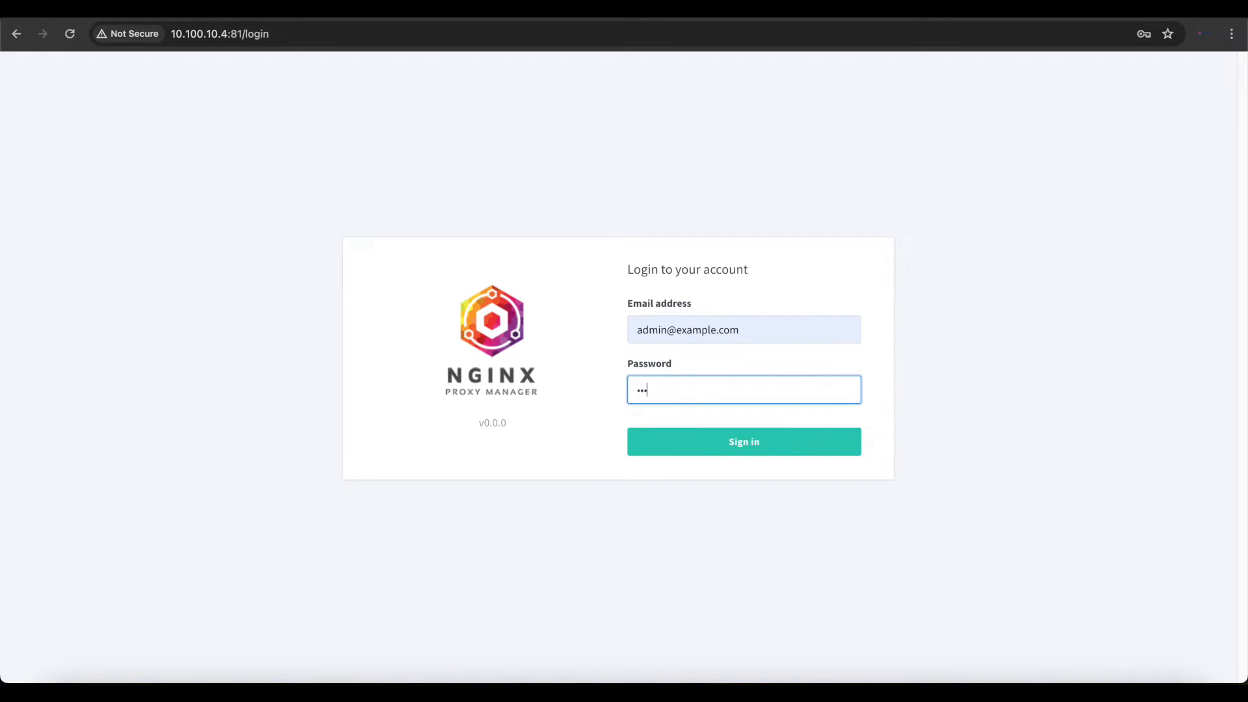
pyautogui.write('me')
pyautogui.press('Return')
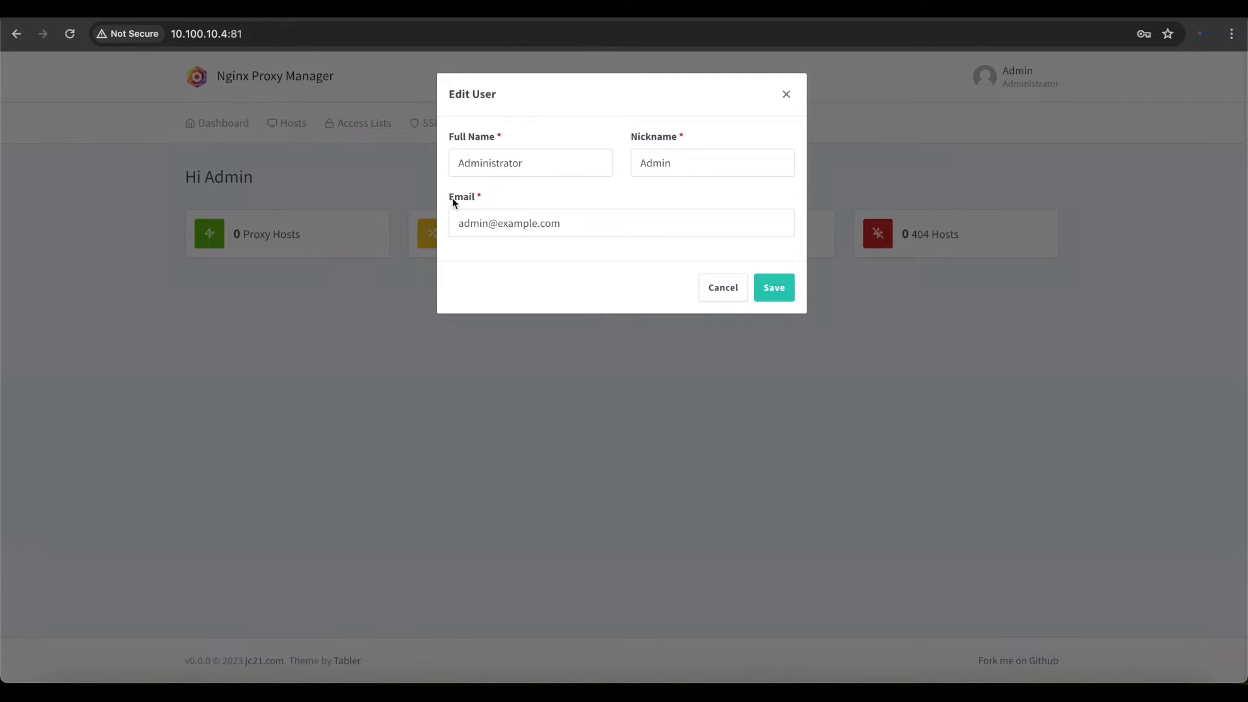
# - Save the administrator's user details as prefilled, check the account options, and open the Proxy Hosts list
pyautogui.click(777, 288)
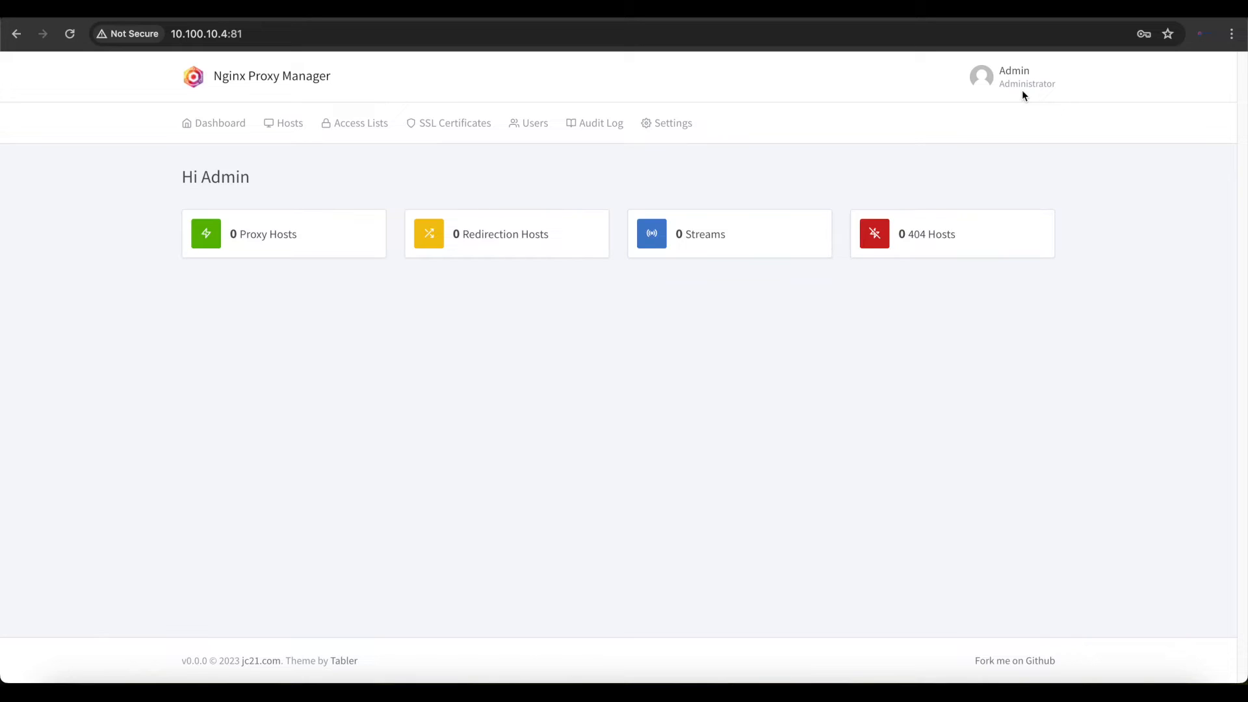
pyautogui.click(1022, 89)
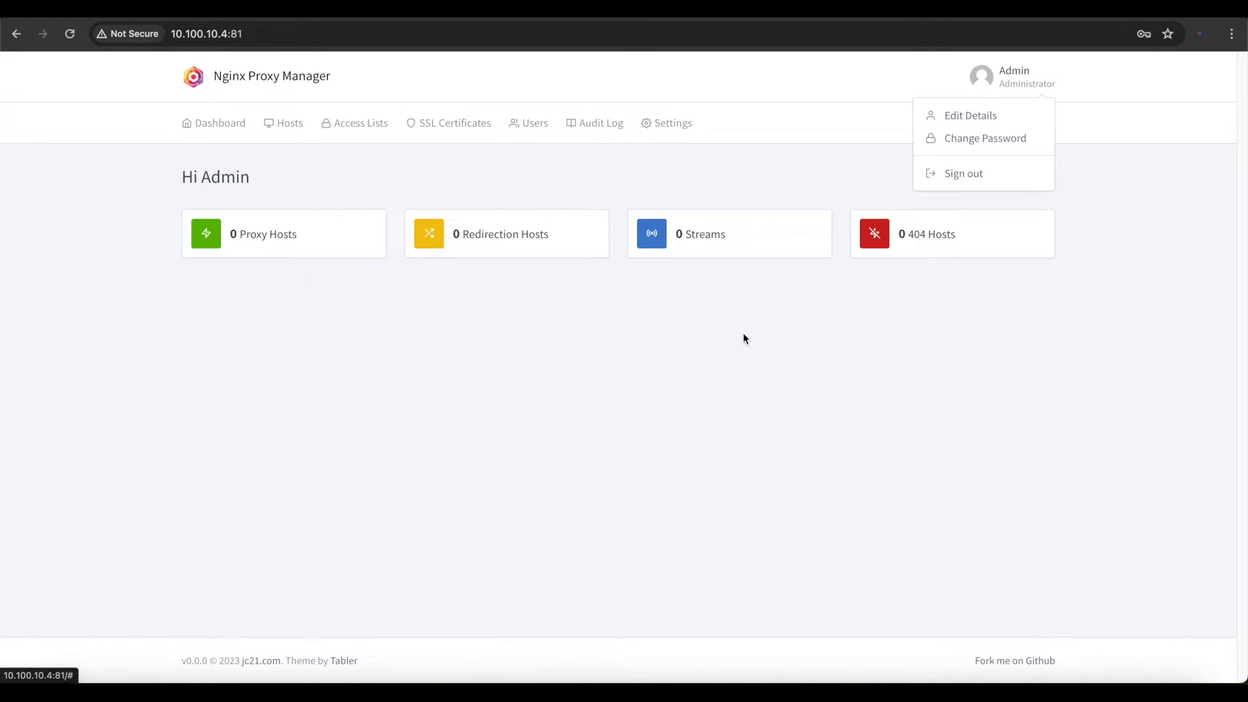
pyautogui.click(729, 376)
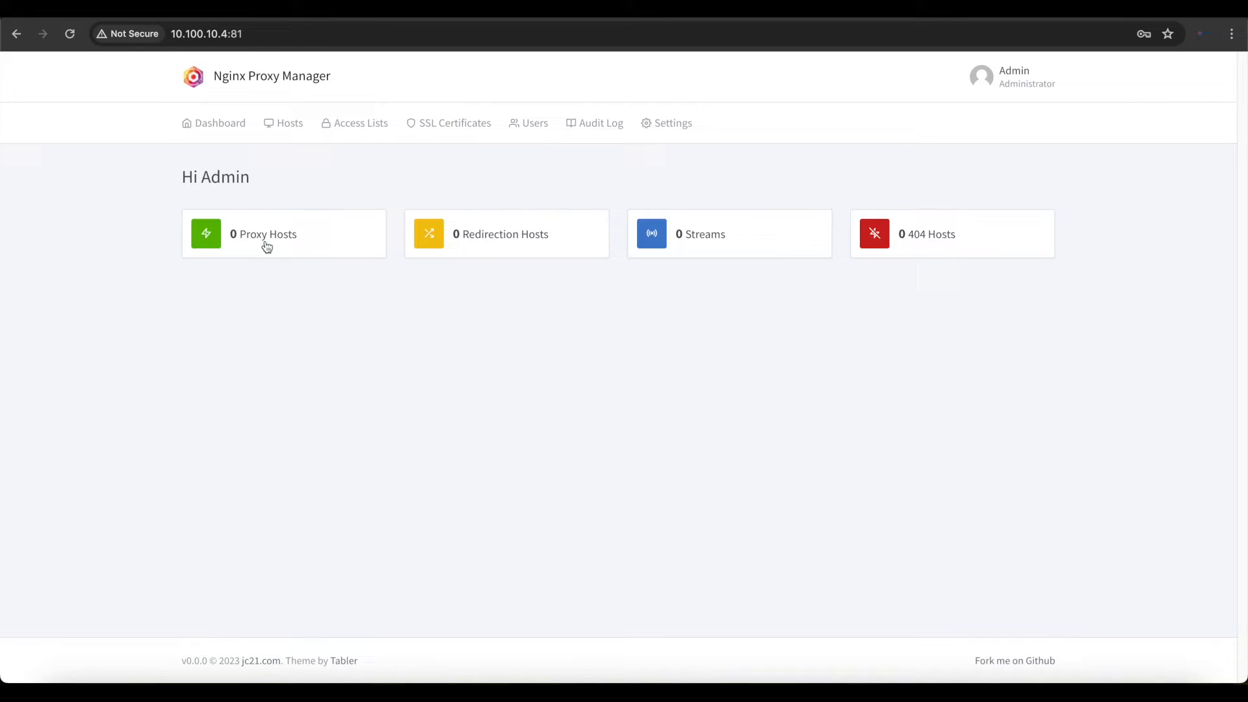
pyautogui.click(249, 247)
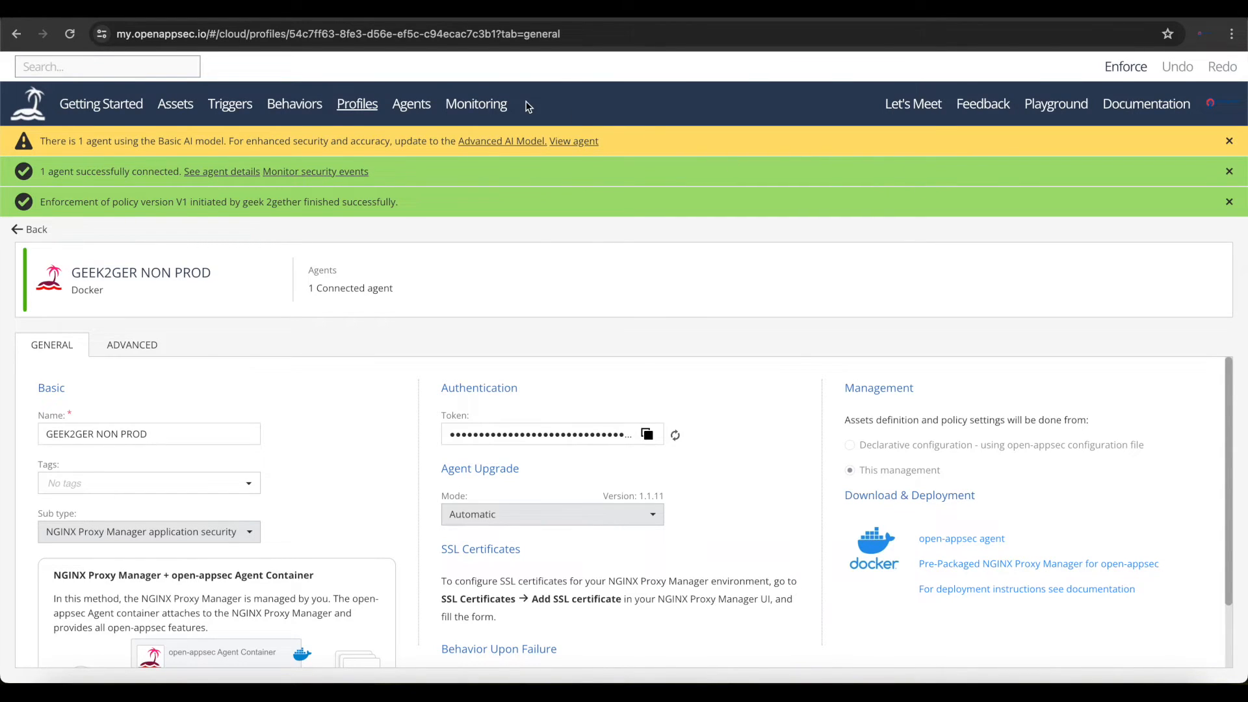
# - Open the agents overview in the open-appsec portal to check the connected agent
pyautogui.click(424, 108)
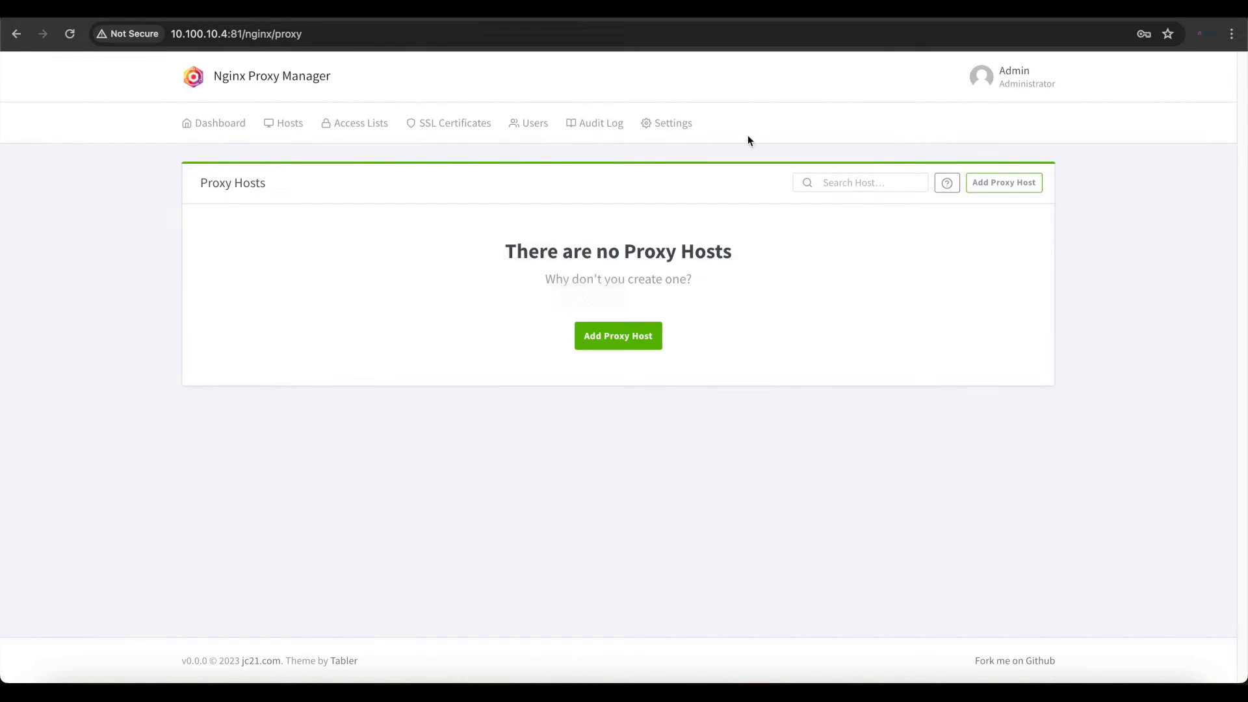
# - Start a new proxy host and add docs.geek2gether.com as its domain name
pyautogui.click(613, 342)
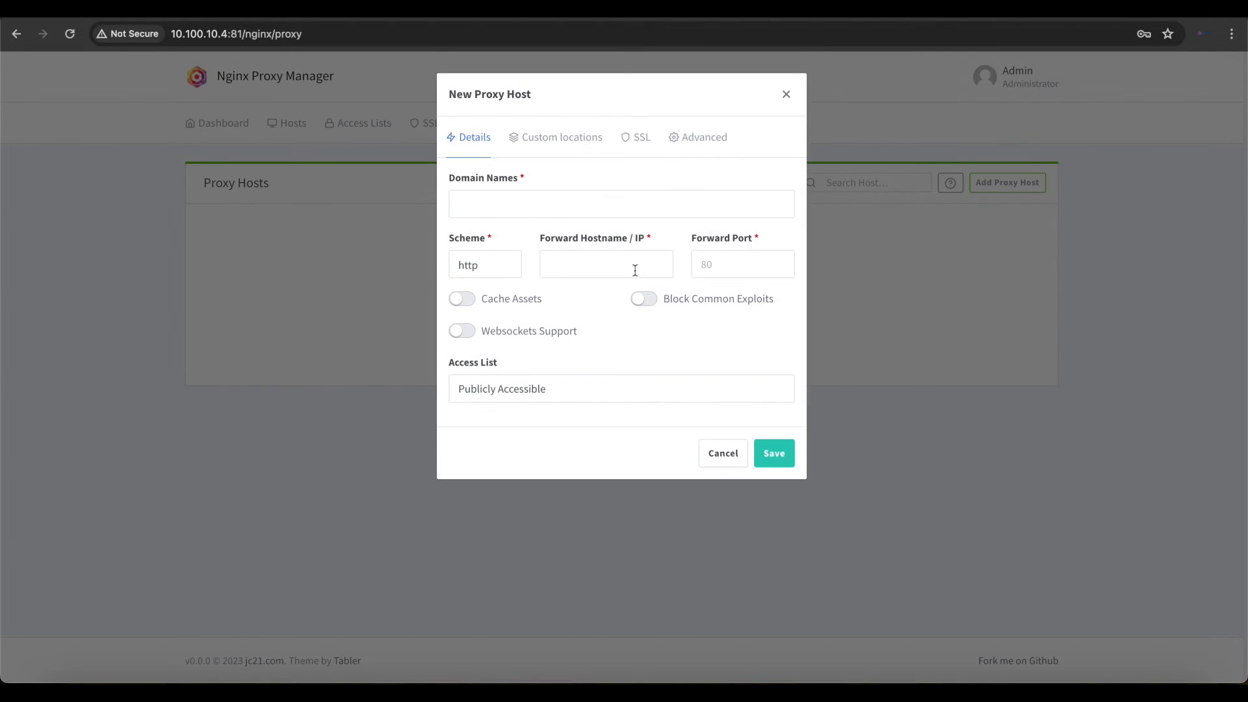
pyautogui.click(550, 206)
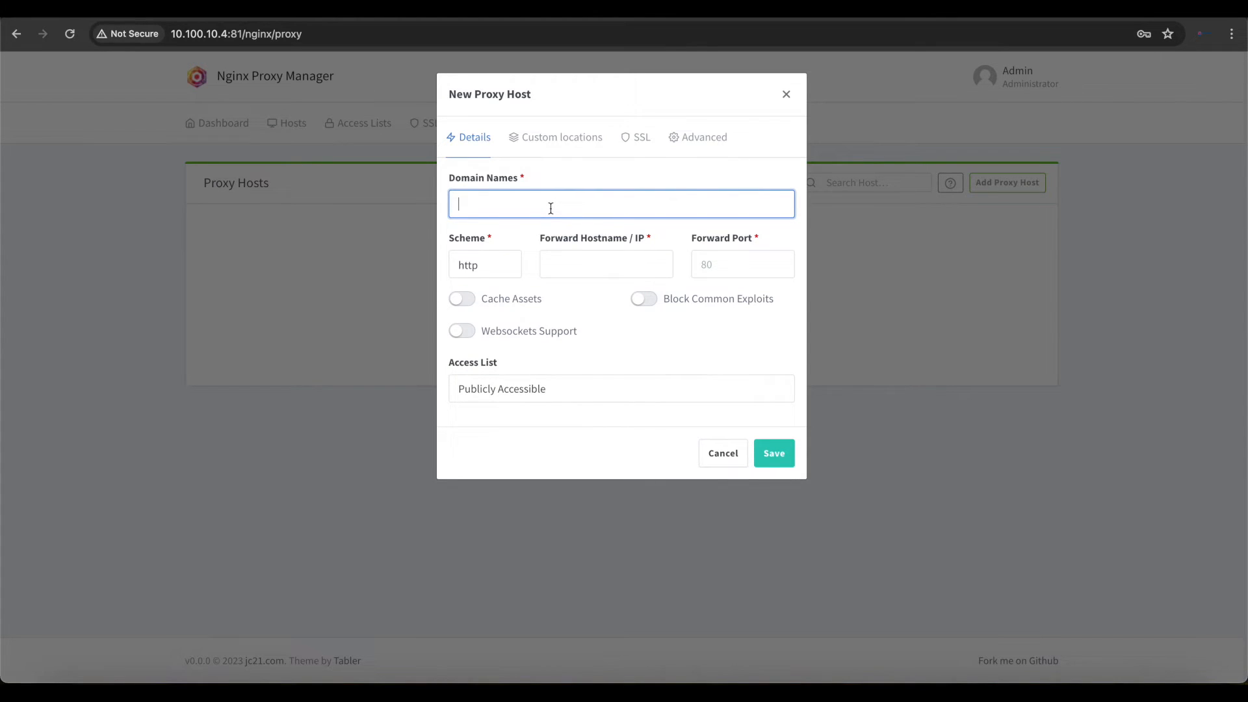
pyautogui.write('docs')
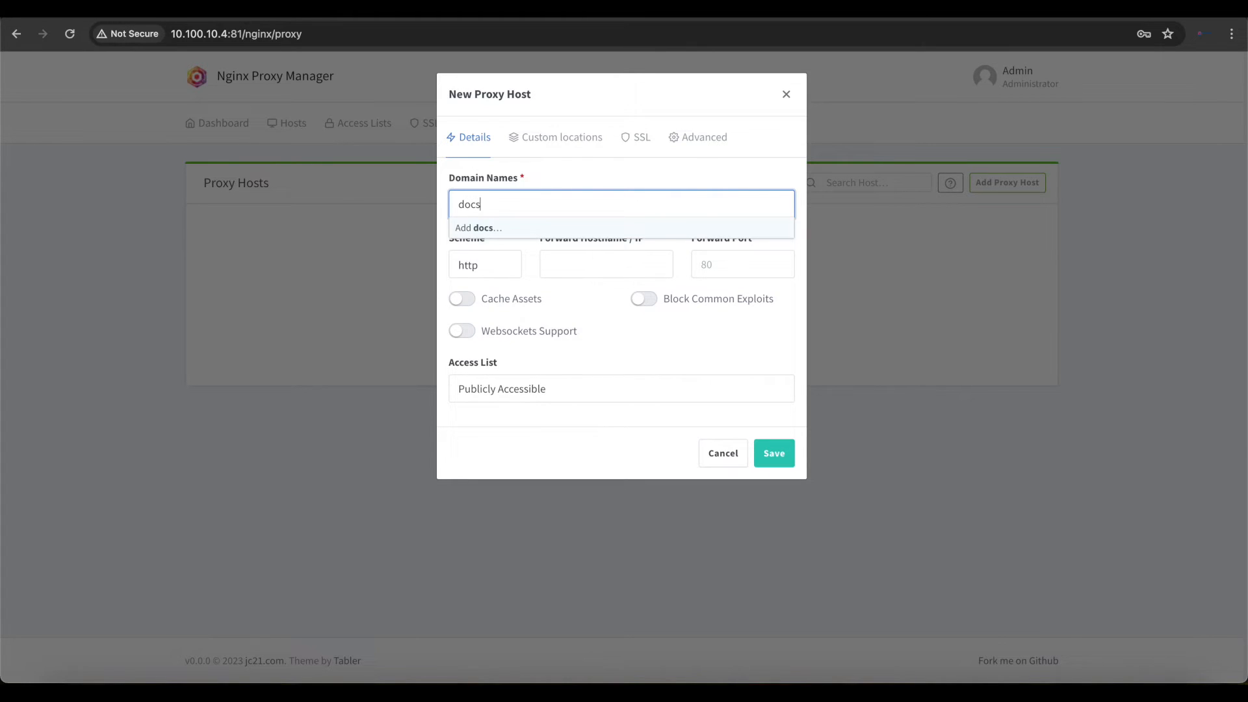
pyautogui.write('.geek2gether.com')
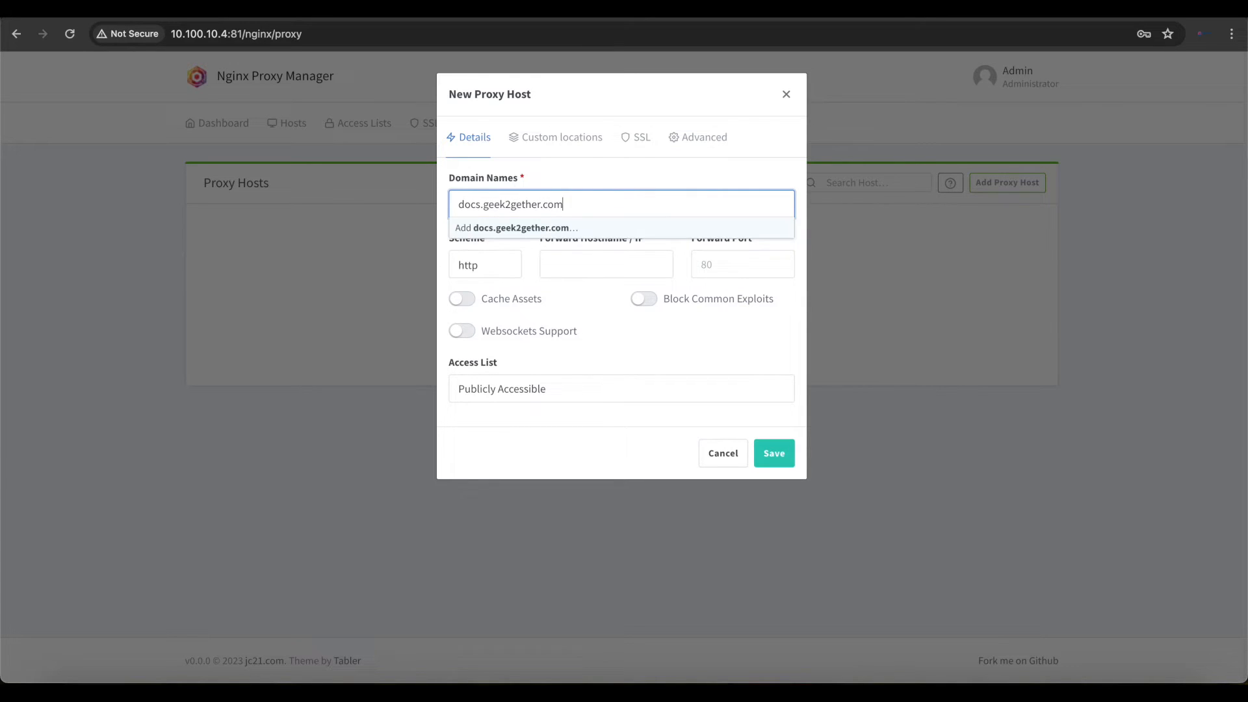
pyautogui.press('Return')
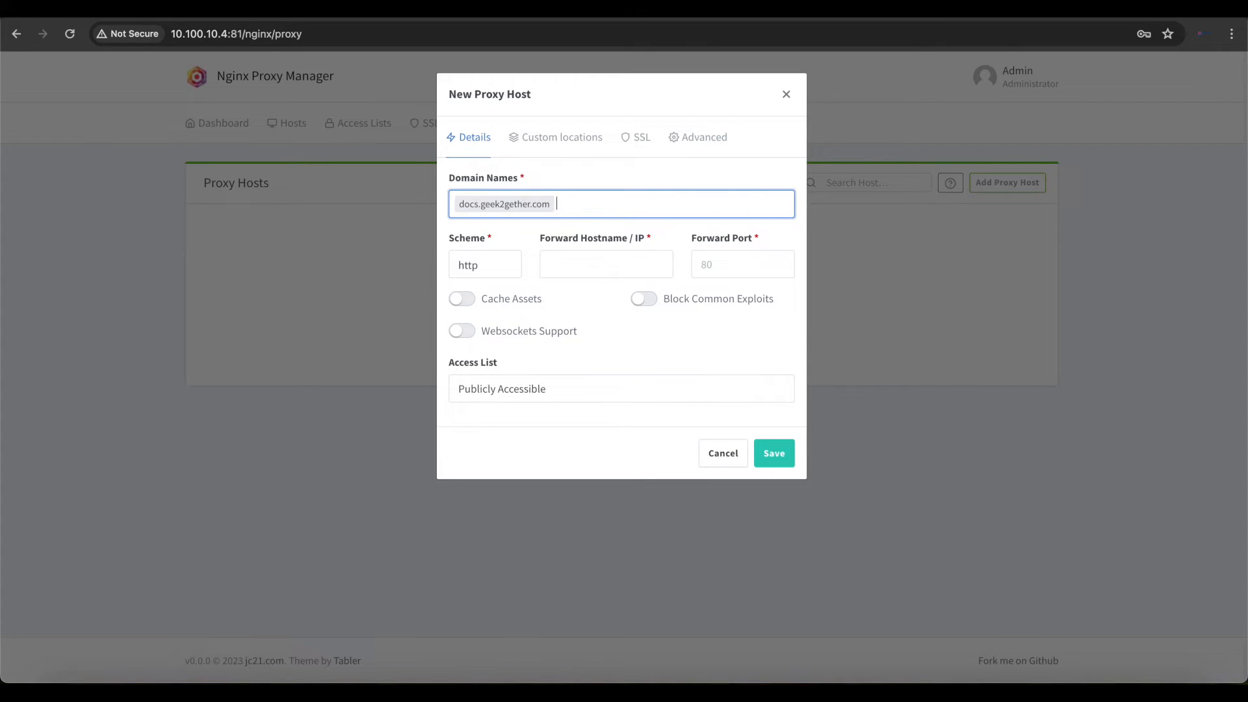
# - Set the proxy host's scheme to http, forward IP to 10.100.240 and forward port to 80
pyautogui.click(498, 270)
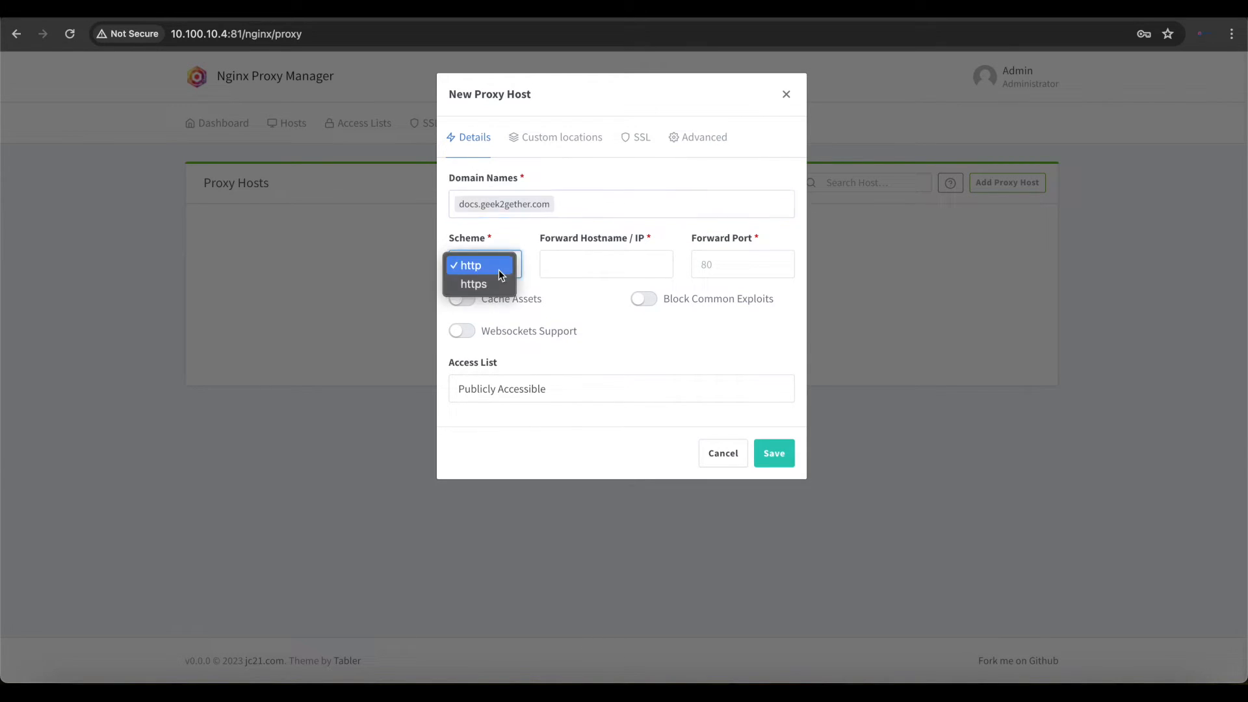
pyautogui.click(488, 286)
pyautogui.click(566, 260)
pyautogui.write('1')
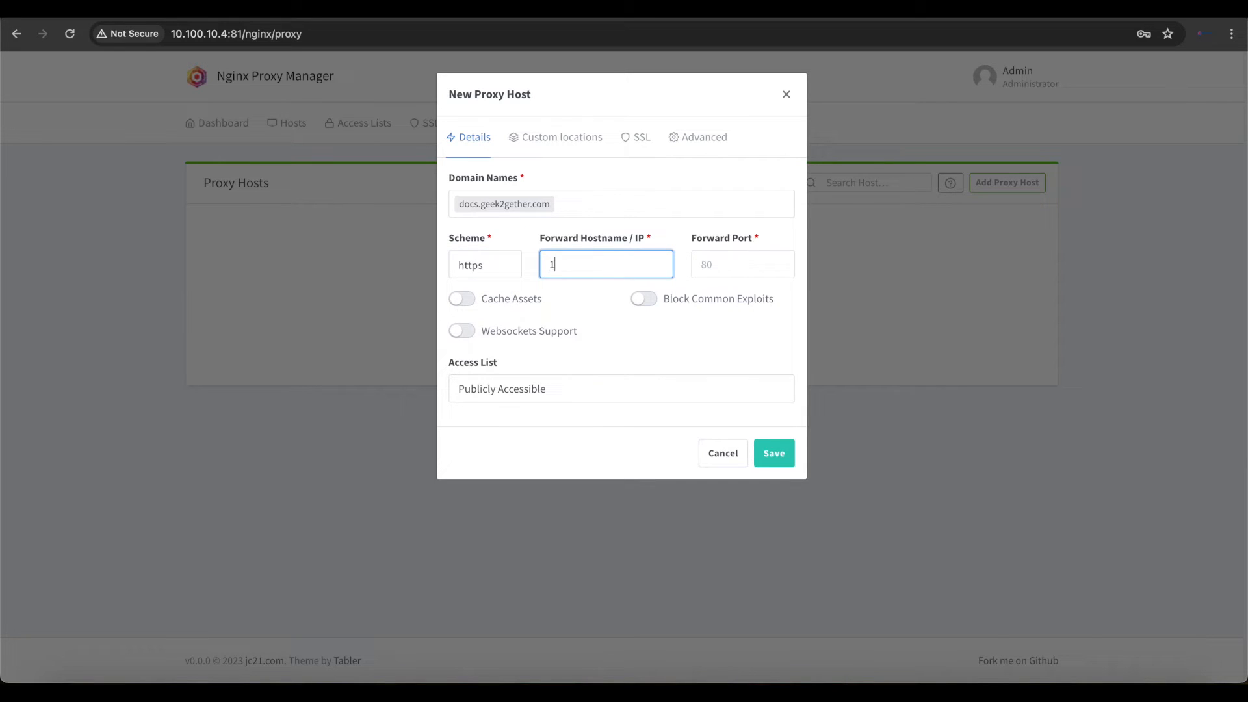
pyautogui.write('0.100.240')
pyautogui.click(490, 268)
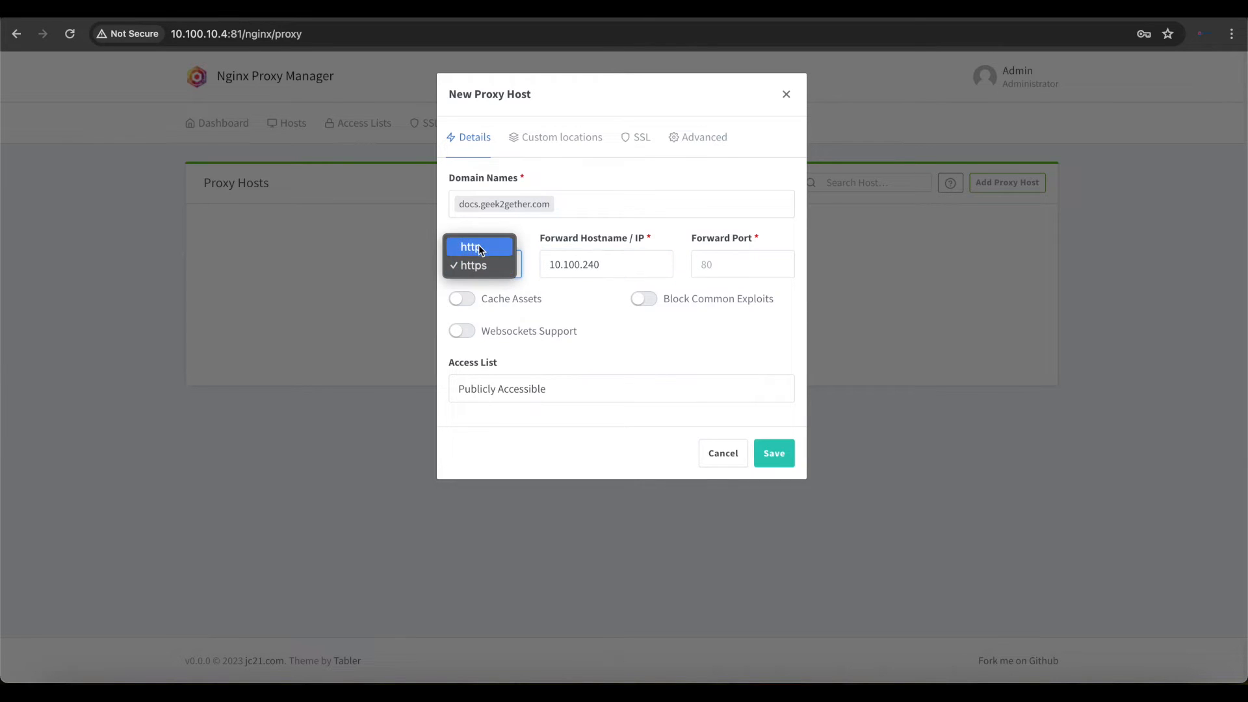
pyautogui.click(488, 243)
pyautogui.click(734, 266)
pyautogui.write('80')
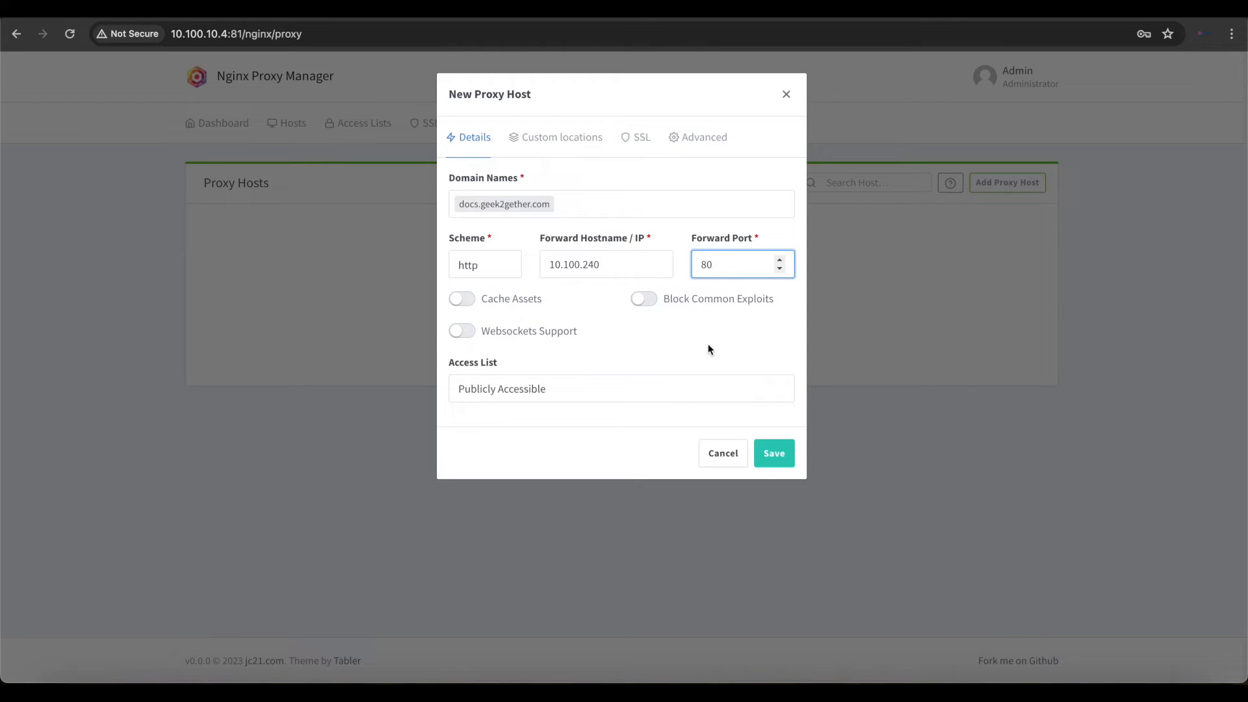
# - Correct the forward IP to 10.100.70.240 and enable Websockets Support and Block Common Exploits
pyautogui.click(580, 265)
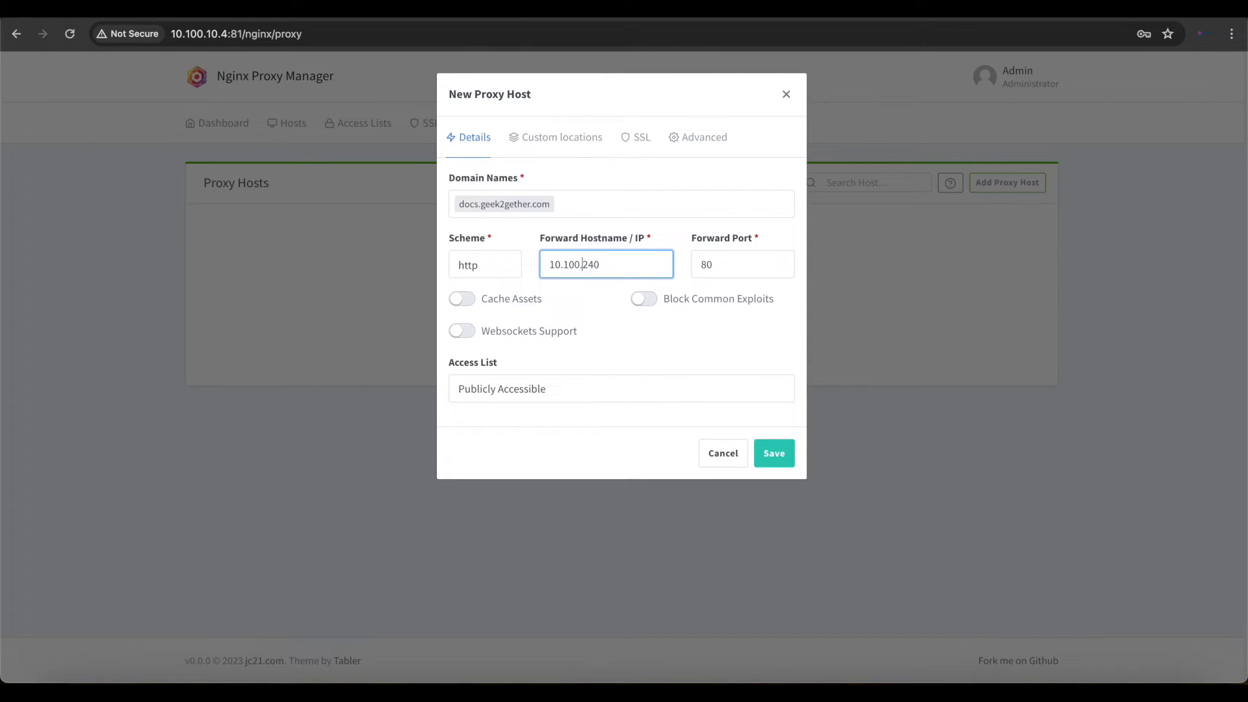
pyautogui.write('70.')
pyautogui.click(463, 332)
pyautogui.click(637, 305)
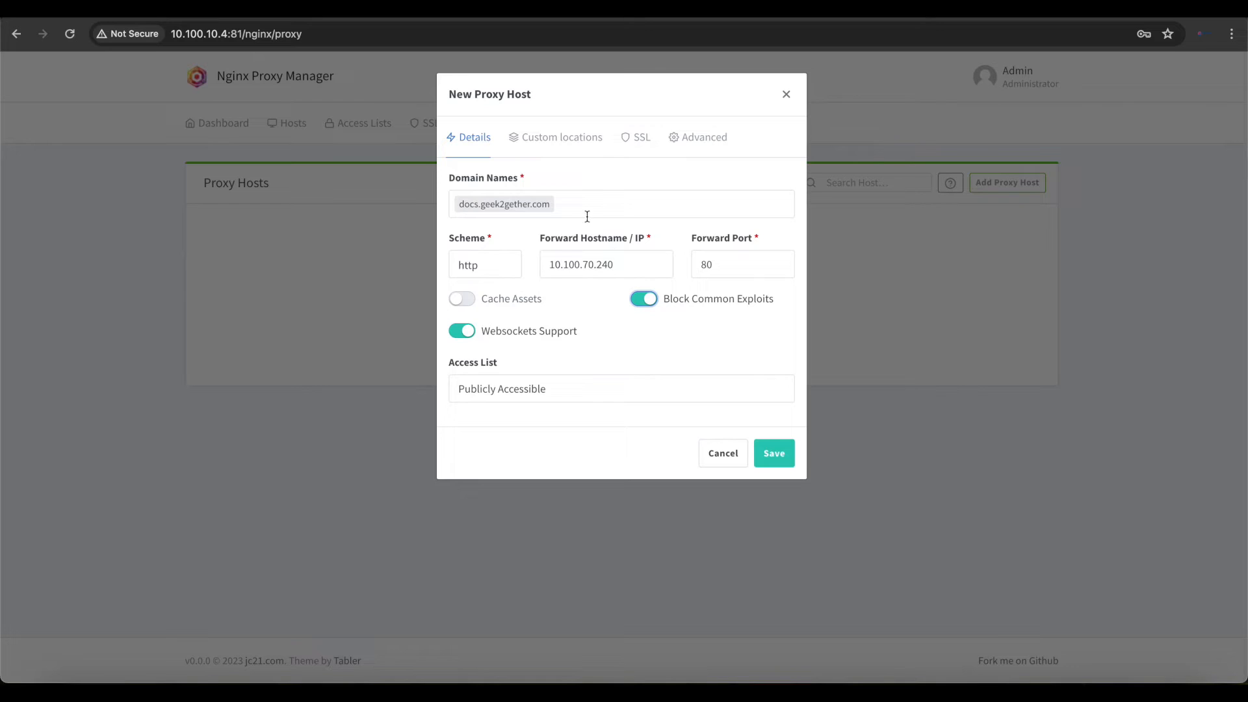
# - Request a new SSL certificate for the host with Force SSL, HSTS, HSTS Subdomains, HTTP/2 Support and a DNS challenge enabled
pyautogui.click(577, 139)
pyautogui.click(628, 136)
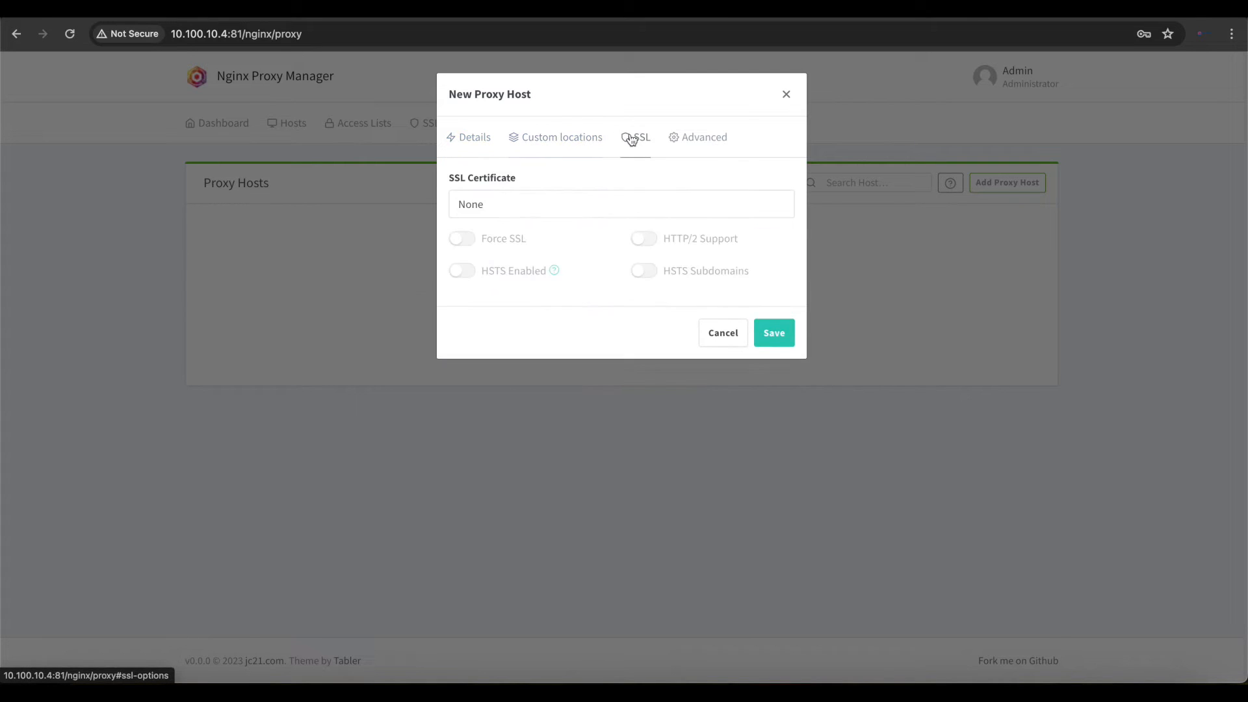
pyautogui.click(486, 206)
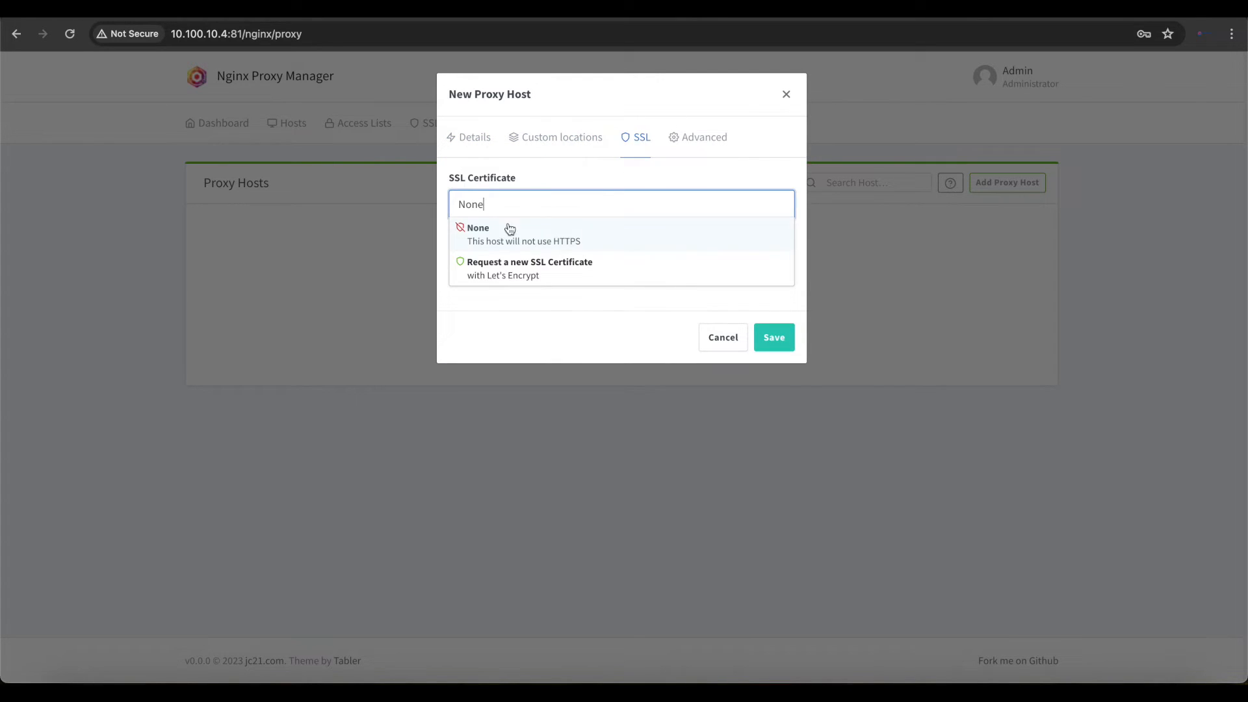
pyautogui.click(500, 265)
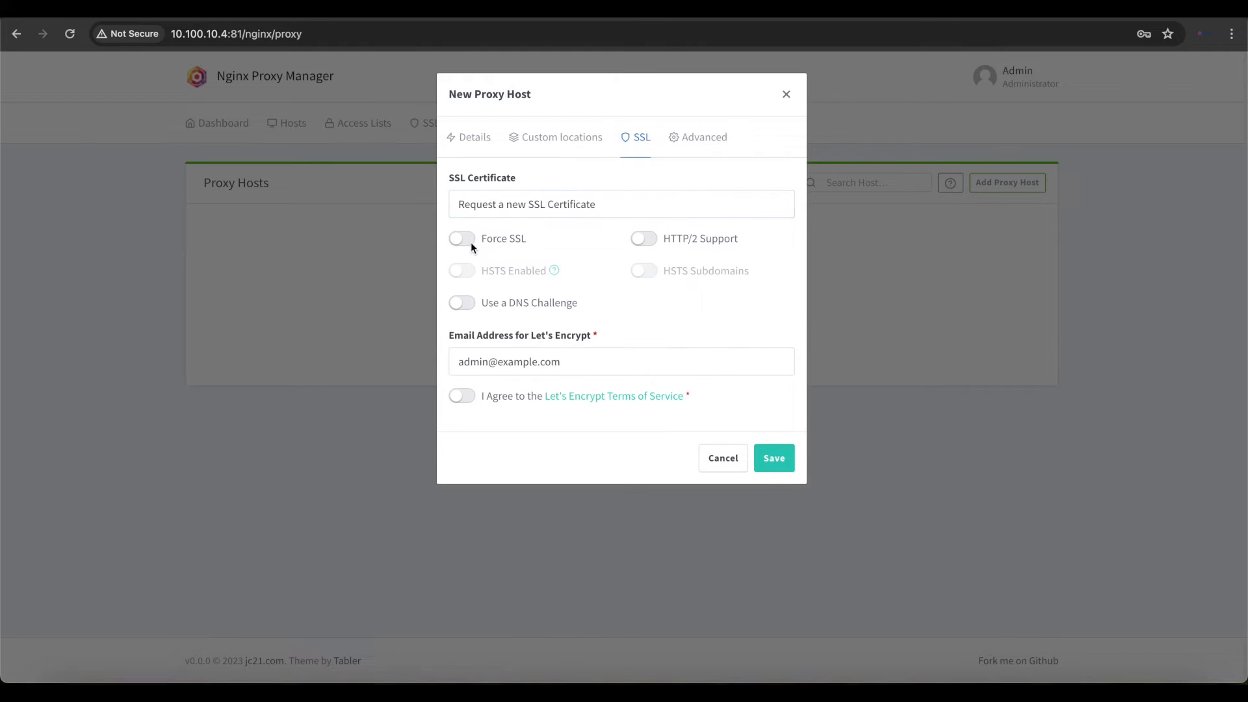
pyautogui.click(469, 239)
pyautogui.click(464, 268)
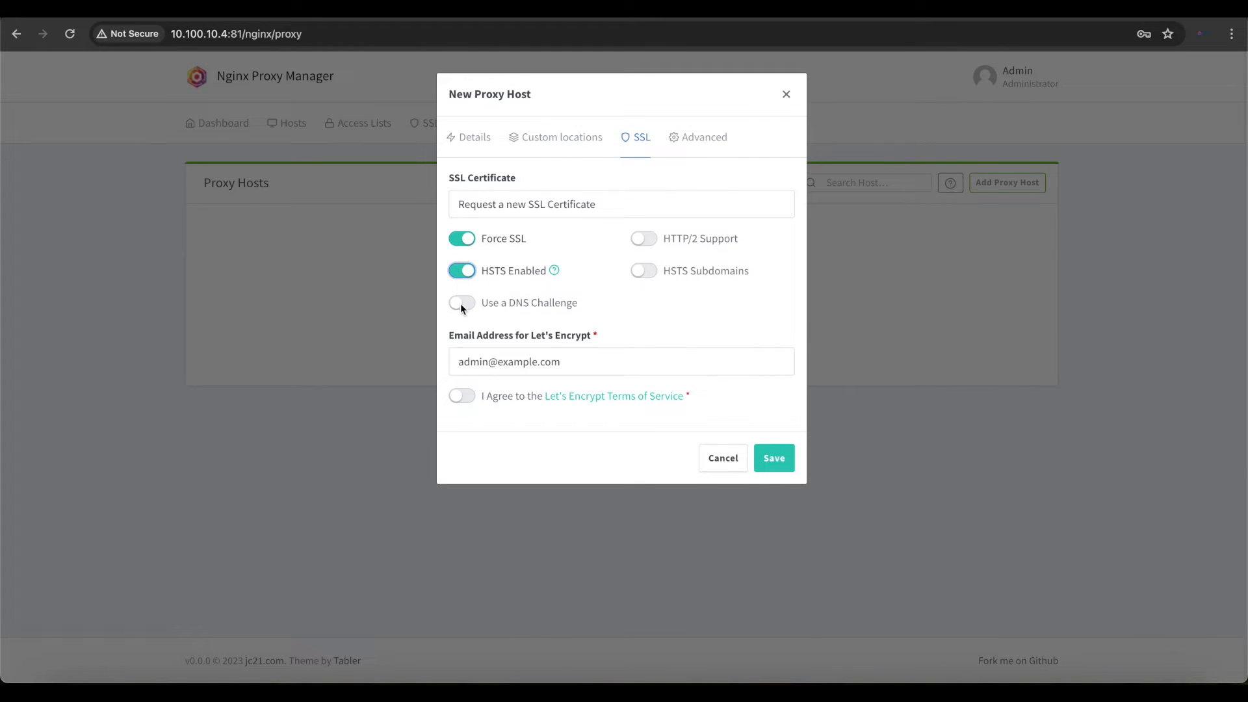
pyautogui.click(460, 303)
pyautogui.click(645, 242)
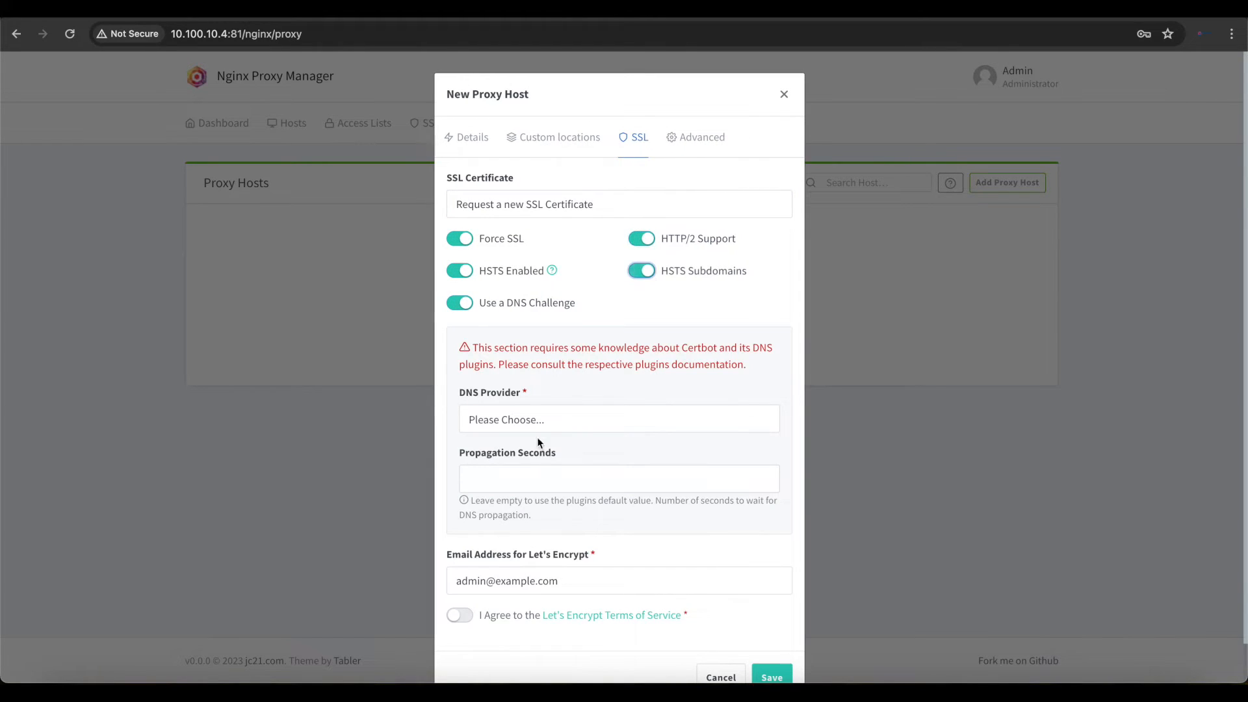
# - Choose Cloudflare as DNS provider, agree to the Let's Encrypt terms, and replace the placeholder API token in the credentials content
pyautogui.click(549, 420)
pyautogui.click(521, 493)
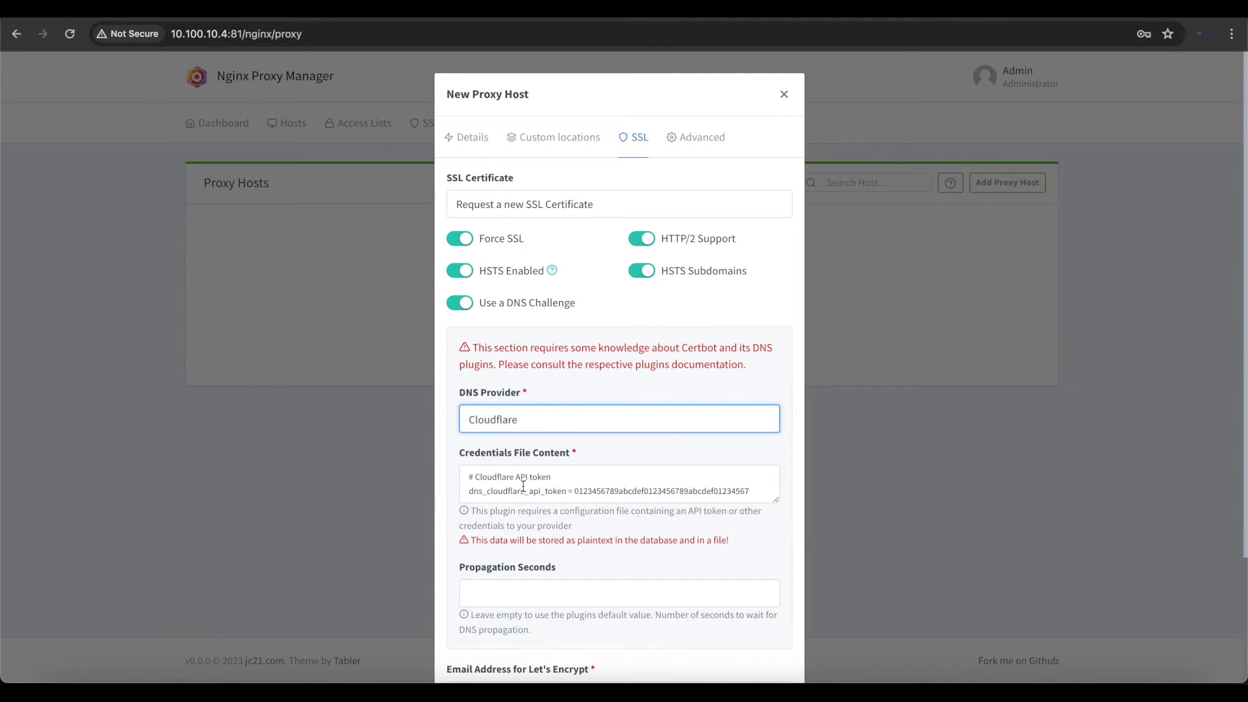
pyautogui.scroll(-3, 528, 481)
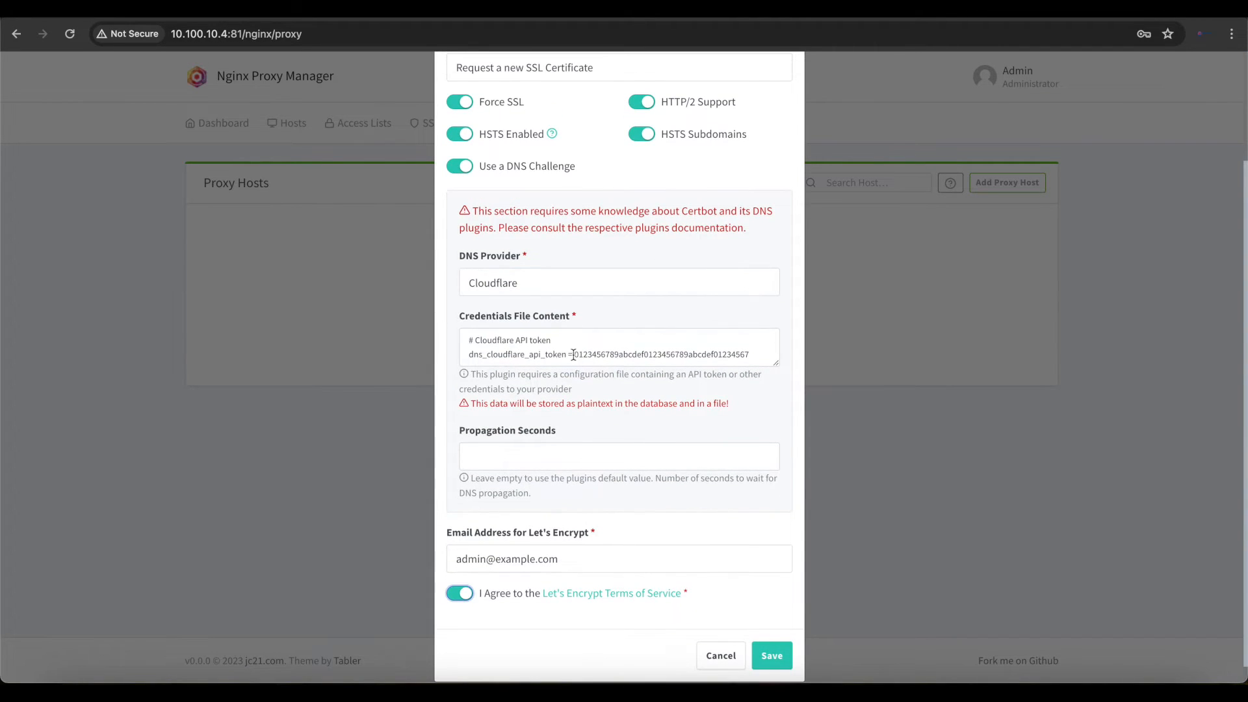
pyautogui.moveTo(572, 355); pyautogui.dragTo(754, 355)
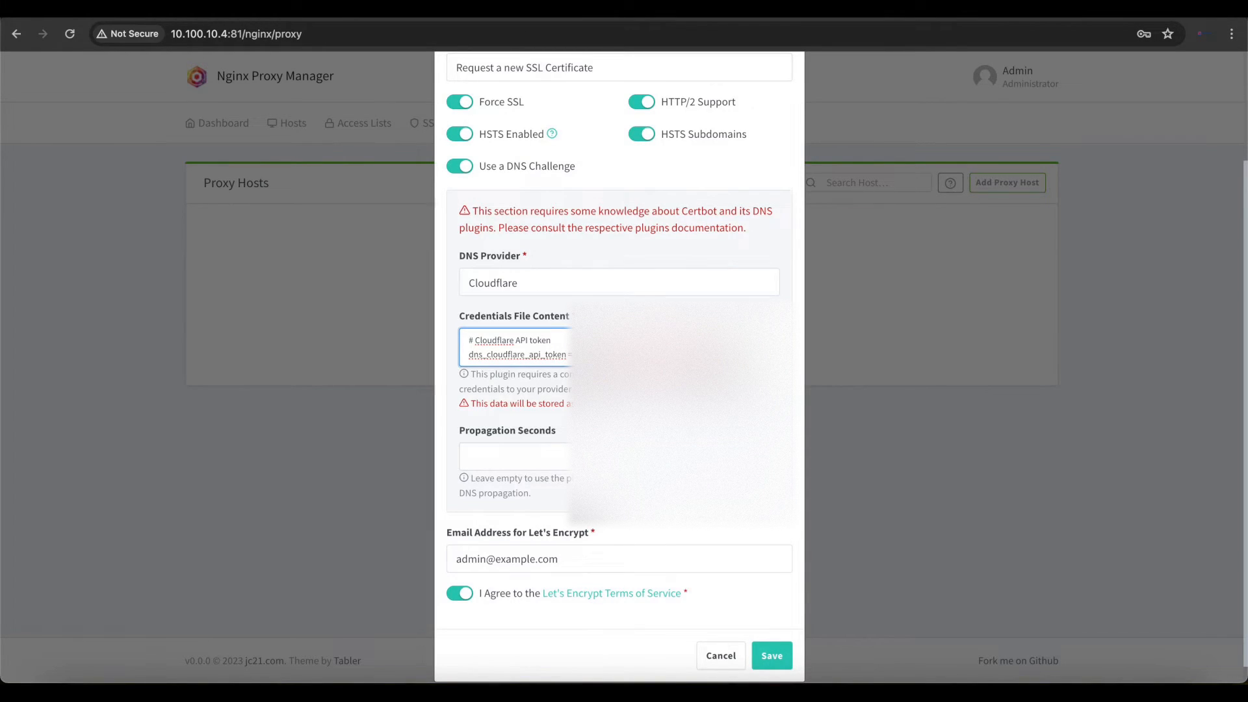
pyautogui.scroll(2, 620, 364)
pyautogui.scroll(-2, 619, 364)
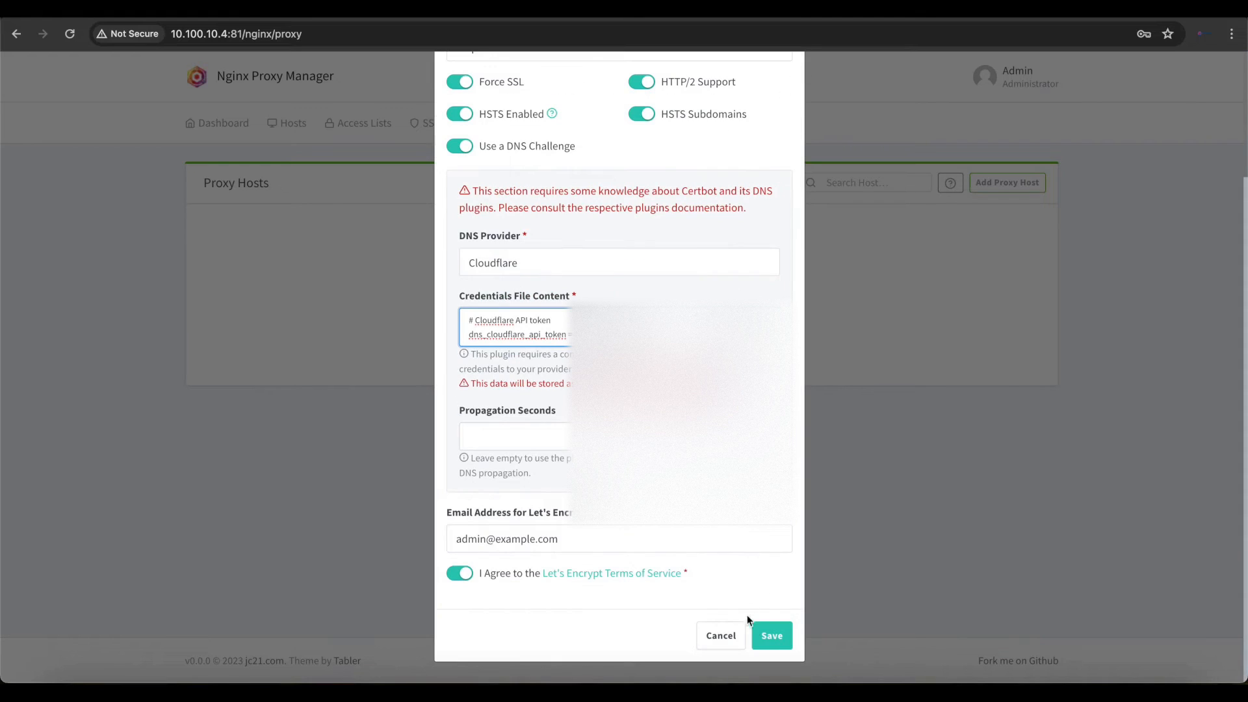
# - Change the domain of the Let's Encrypt contact e-mail address and save the new proxy host
pyautogui.doubleClick(523, 539)
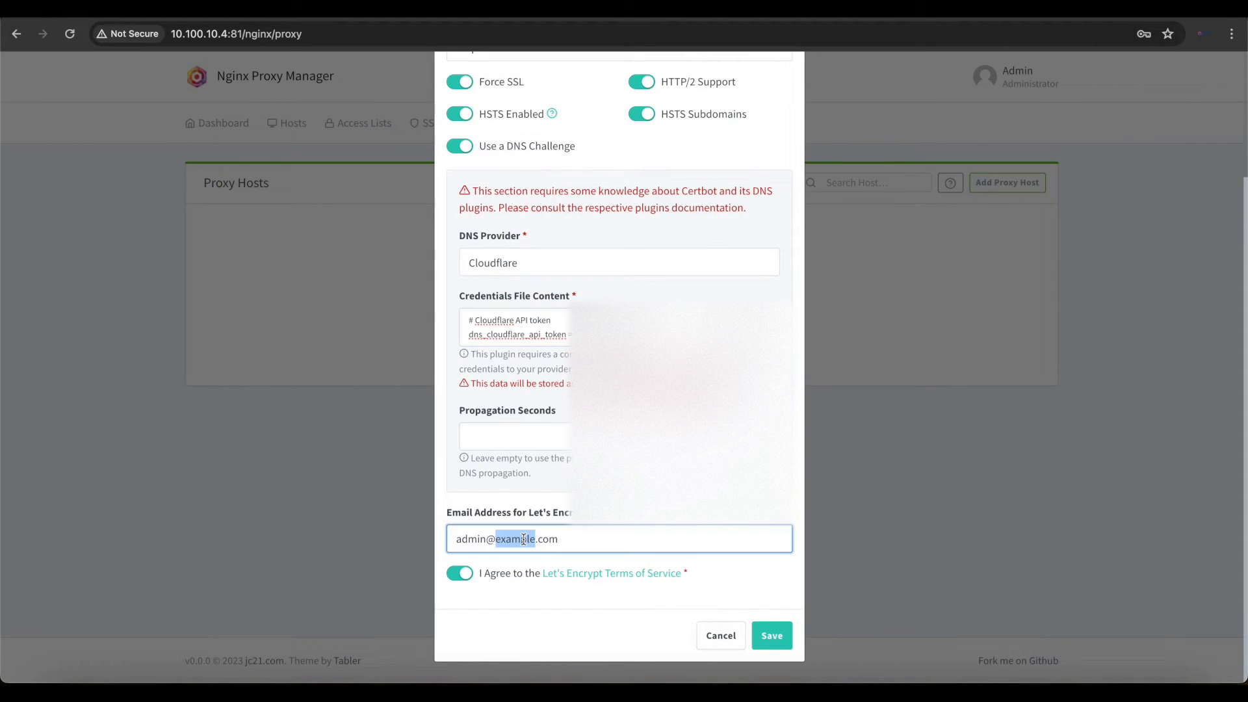
pyautogui.write('geek2gether')
pyautogui.click(773, 638)
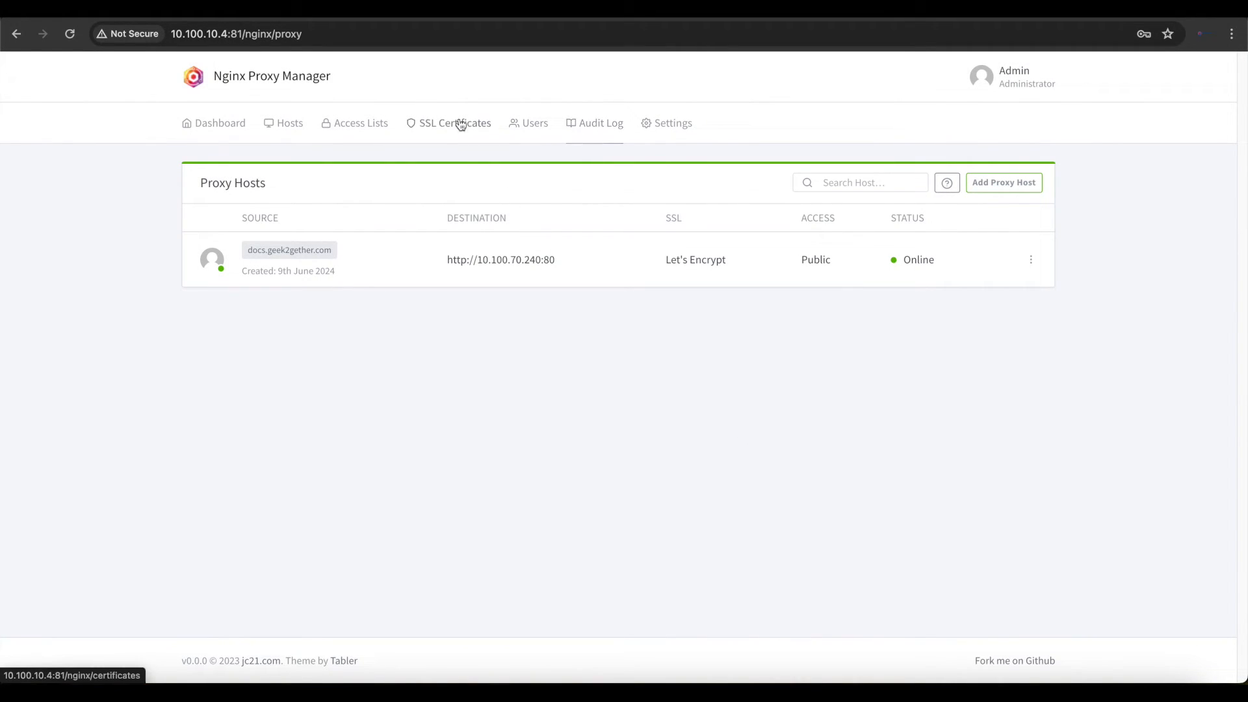
# - Check the issued certificate in the SSL Certificates list and return to the Proxy Hosts list
pyautogui.click(432, 124)
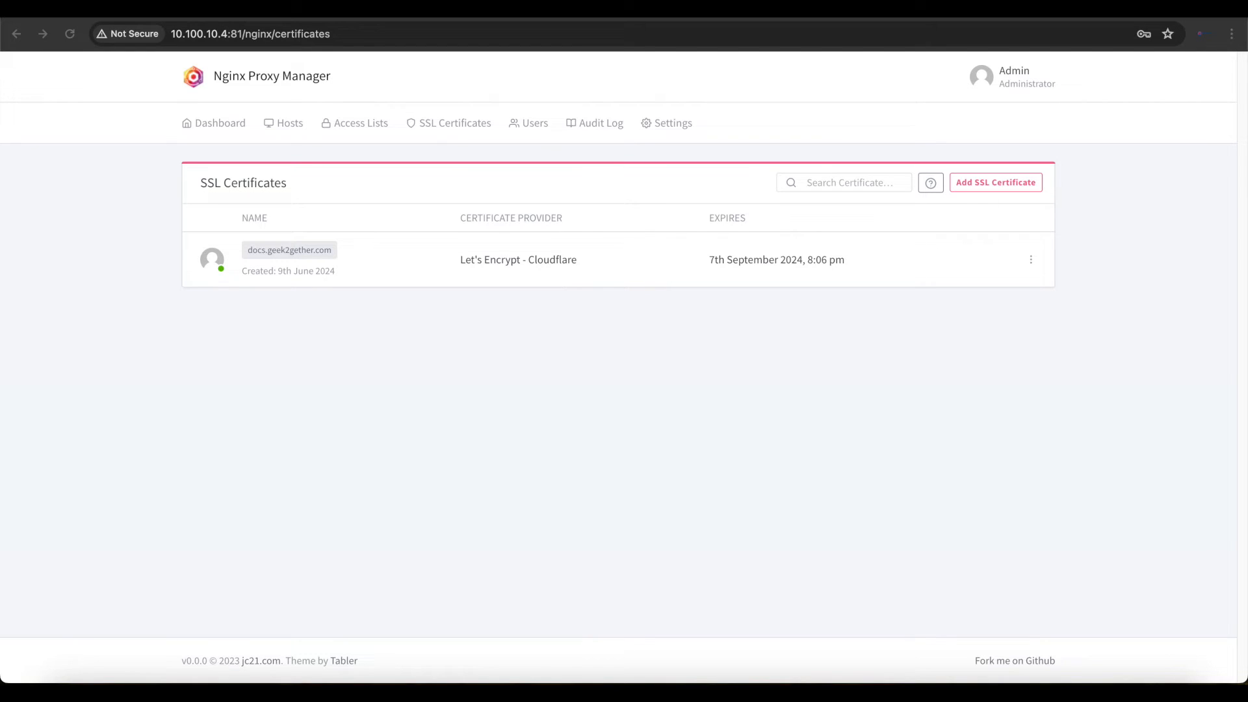
pyautogui.click(294, 128)
pyautogui.click(299, 173)
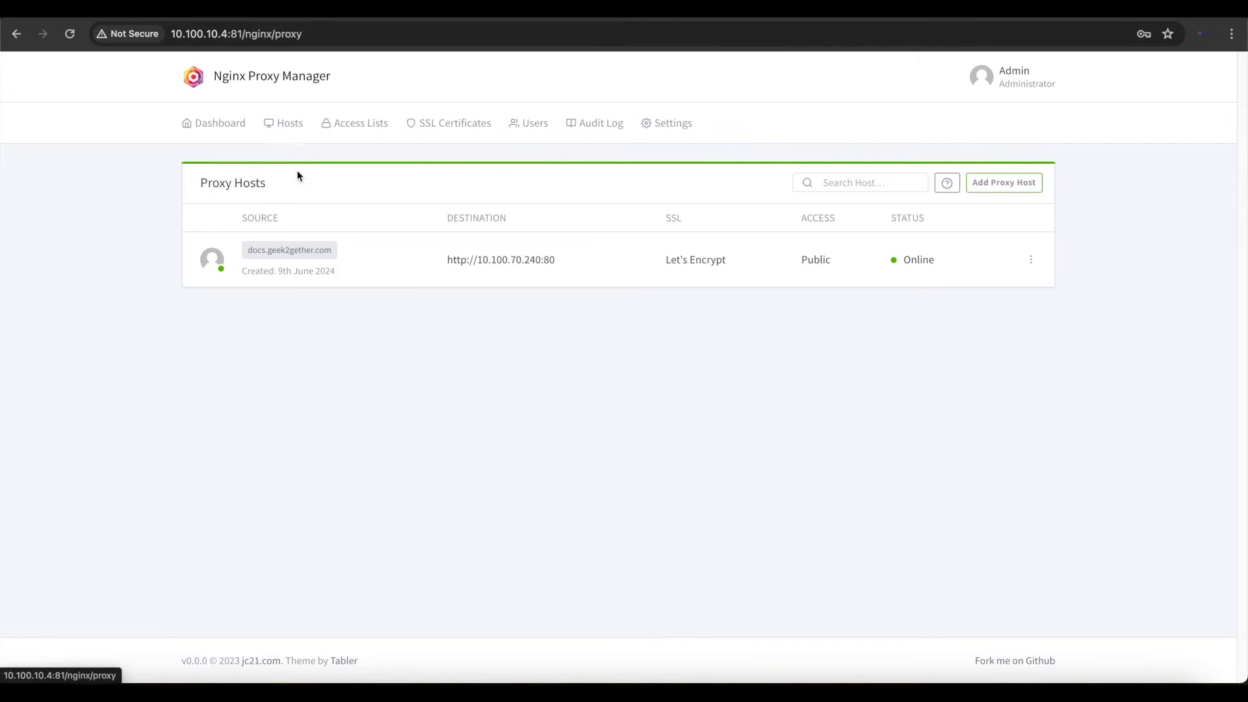
# - Edit the docs.geek2gether.com host to enable Force SSL, HSTS, HTTP/2 Support and HSTS Subdomains, and save it
pyautogui.click(1031, 260)
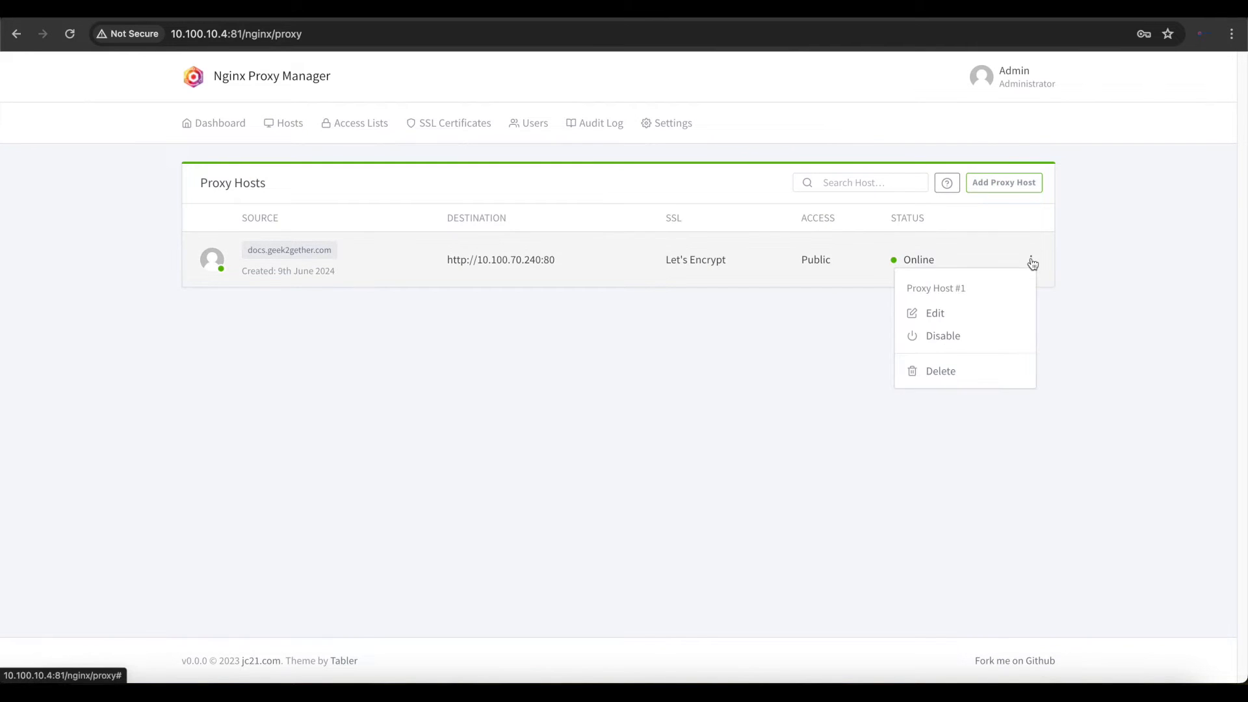
pyautogui.click(941, 312)
pyautogui.click(635, 136)
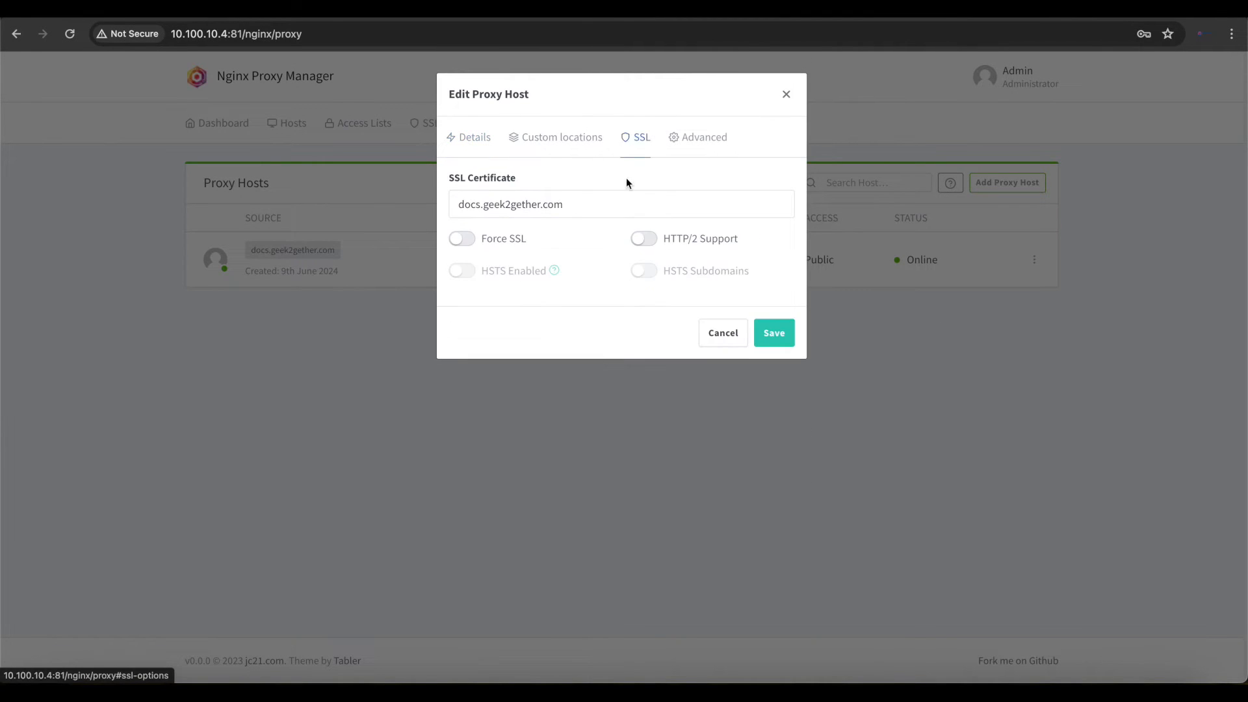
pyautogui.click(462, 239)
pyautogui.click(462, 271)
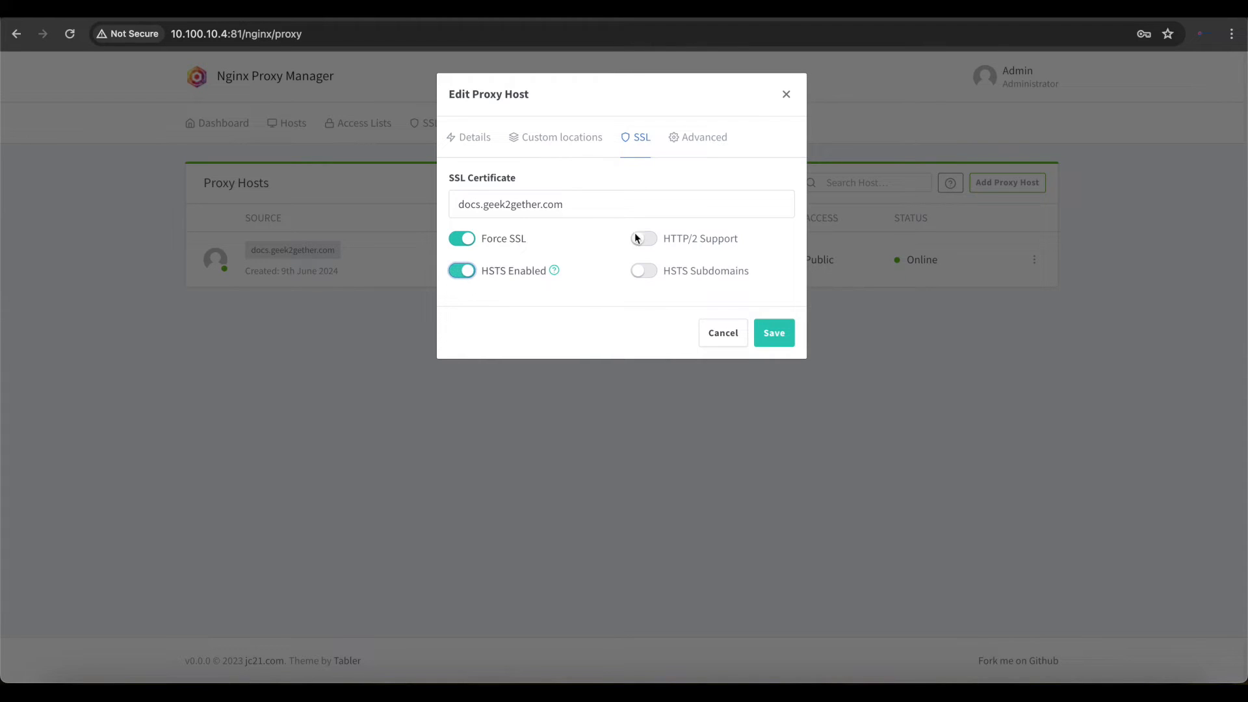
pyautogui.click(655, 241)
pyautogui.click(655, 276)
pyautogui.click(765, 334)
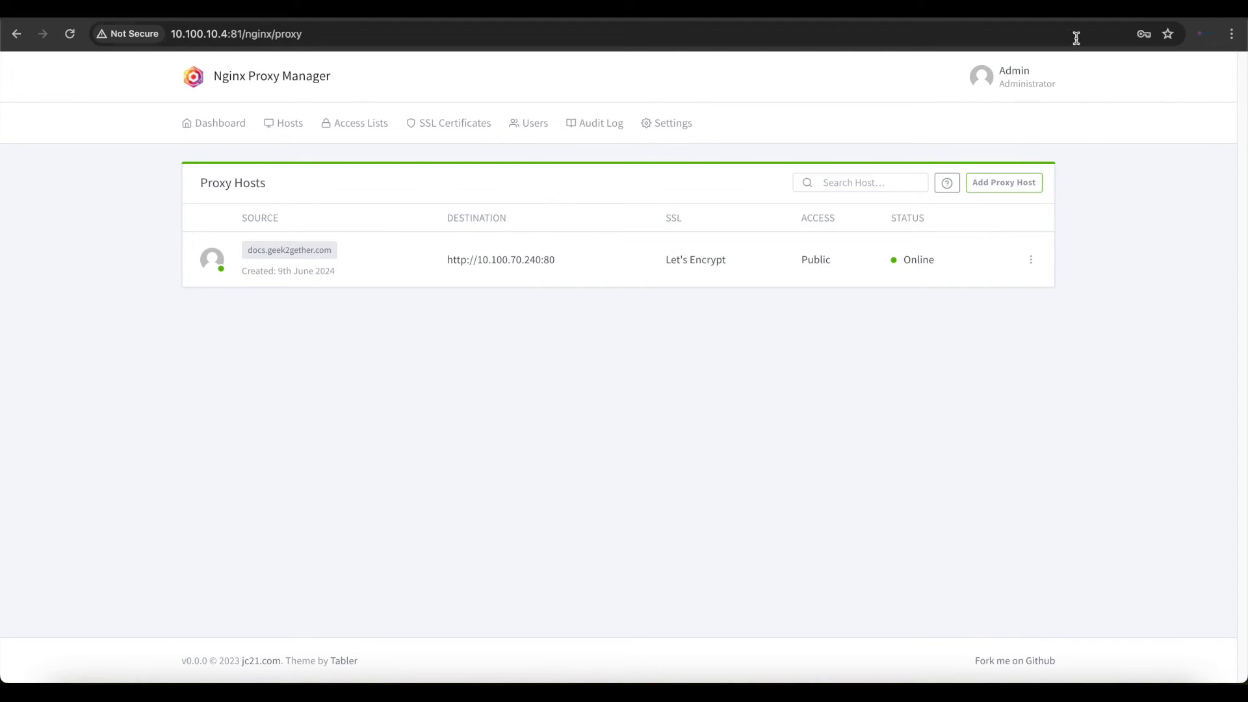
pyautogui.press('super+t')
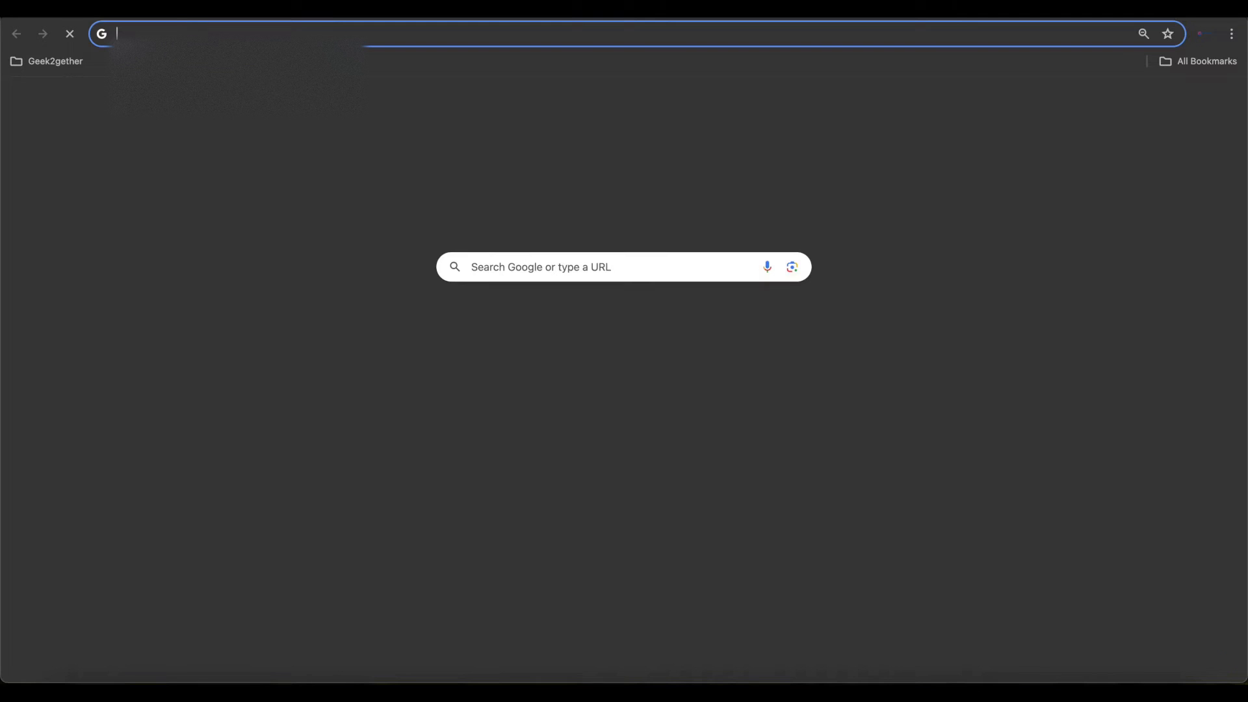
pyautogui.write('https://docs.geek2gether.com/welcome/')
pyautogui.press('BackSpace')
pyautogui.press('BackSpace')
pyautogui.press('BackSpace')
pyautogui.press('BackSpace')
pyautogui.press('BackSpace')
pyautogui.press('BackSpace')
pyautogui.press('BackSpace')
pyautogui.press('BackSpace')
pyautogui.press('BackSpace')
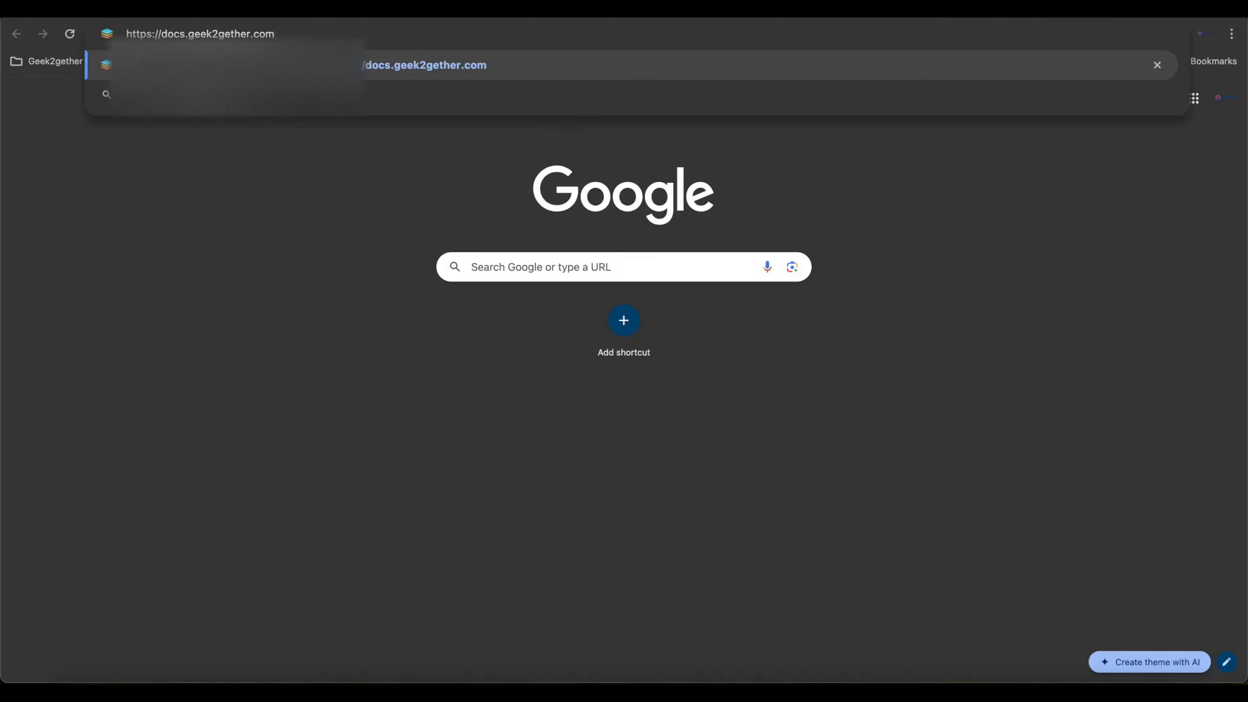
pyautogui.press('Return')
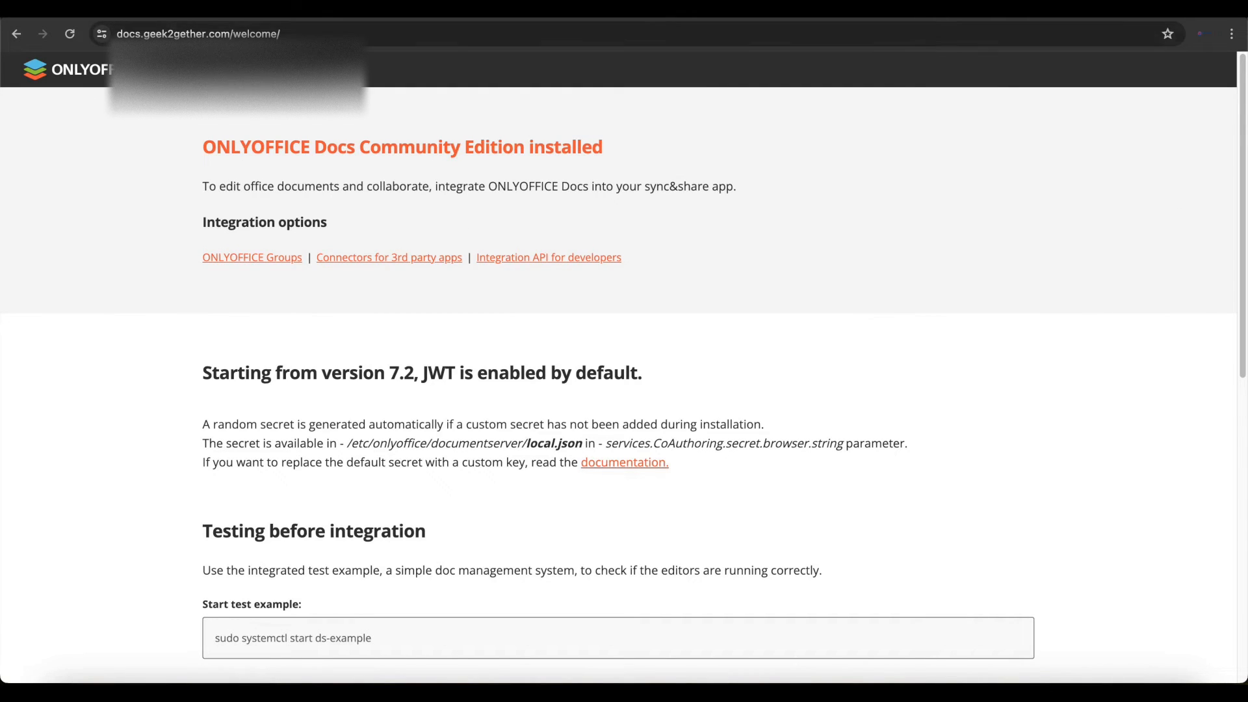
# - Inspect the site's SSL certificate details in the browser's certificate viewer and close it
pyautogui.click(102, 34)
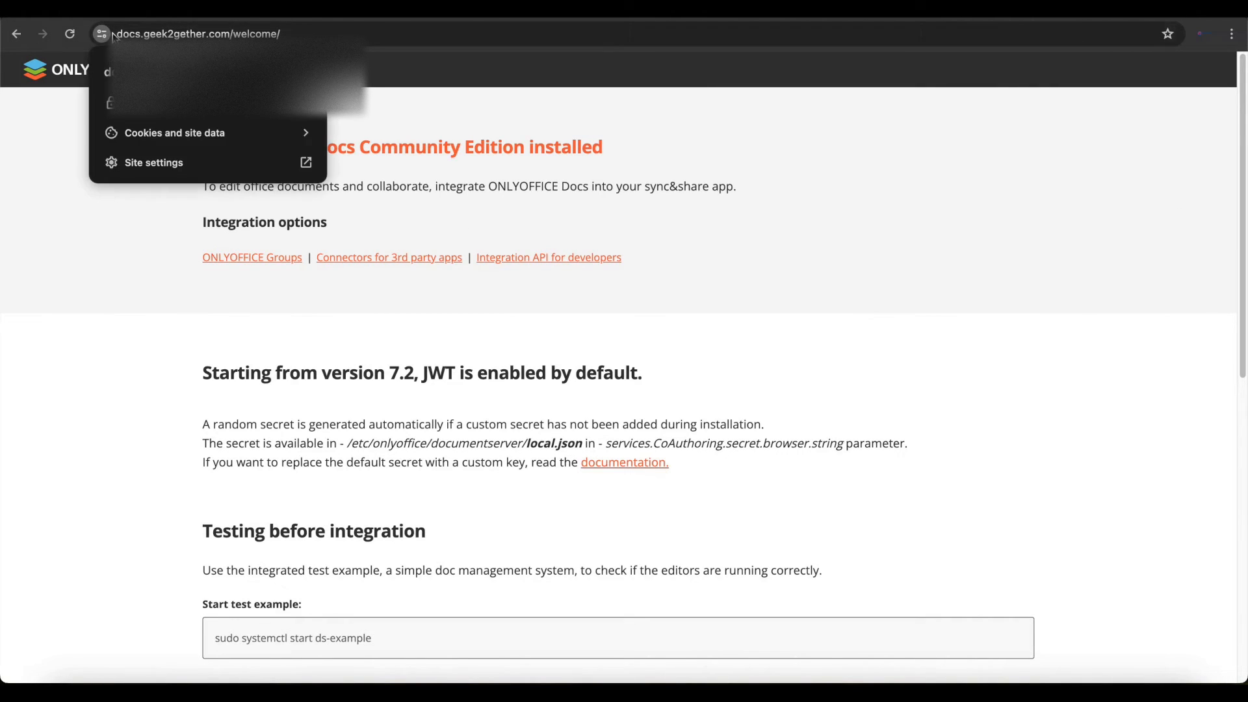
pyautogui.click(164, 103)
pyautogui.click(162, 203)
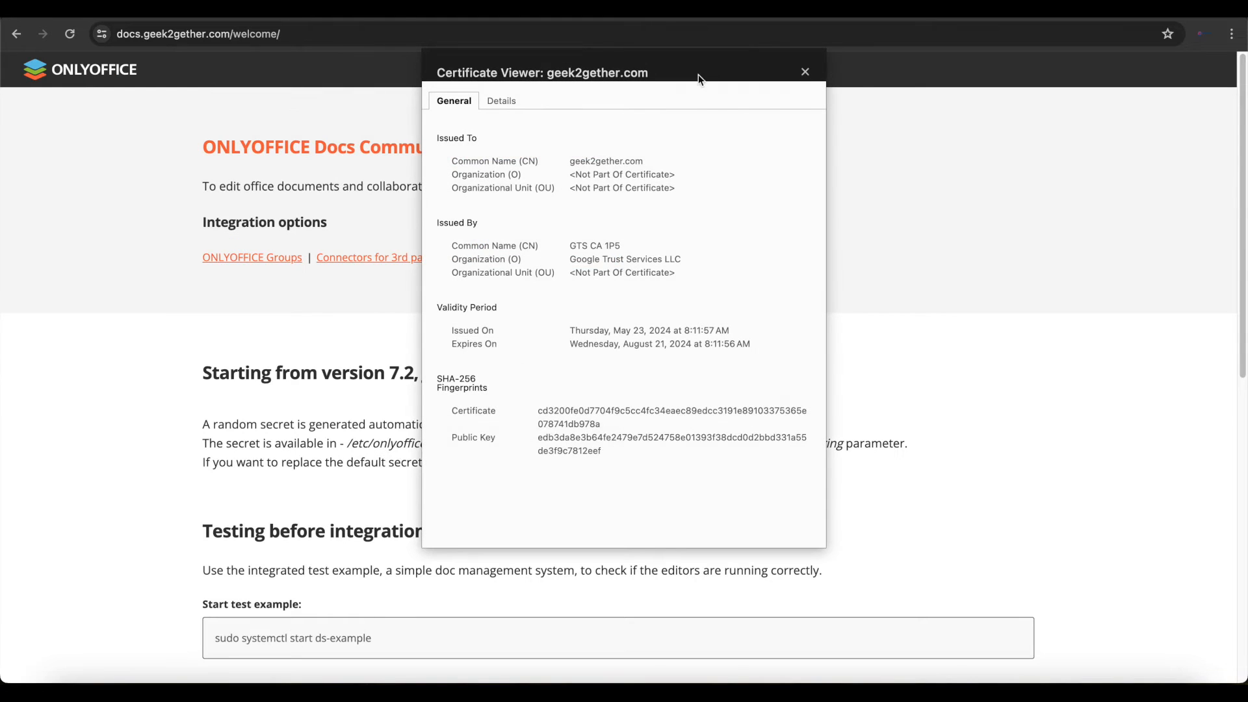
pyautogui.click(805, 71)
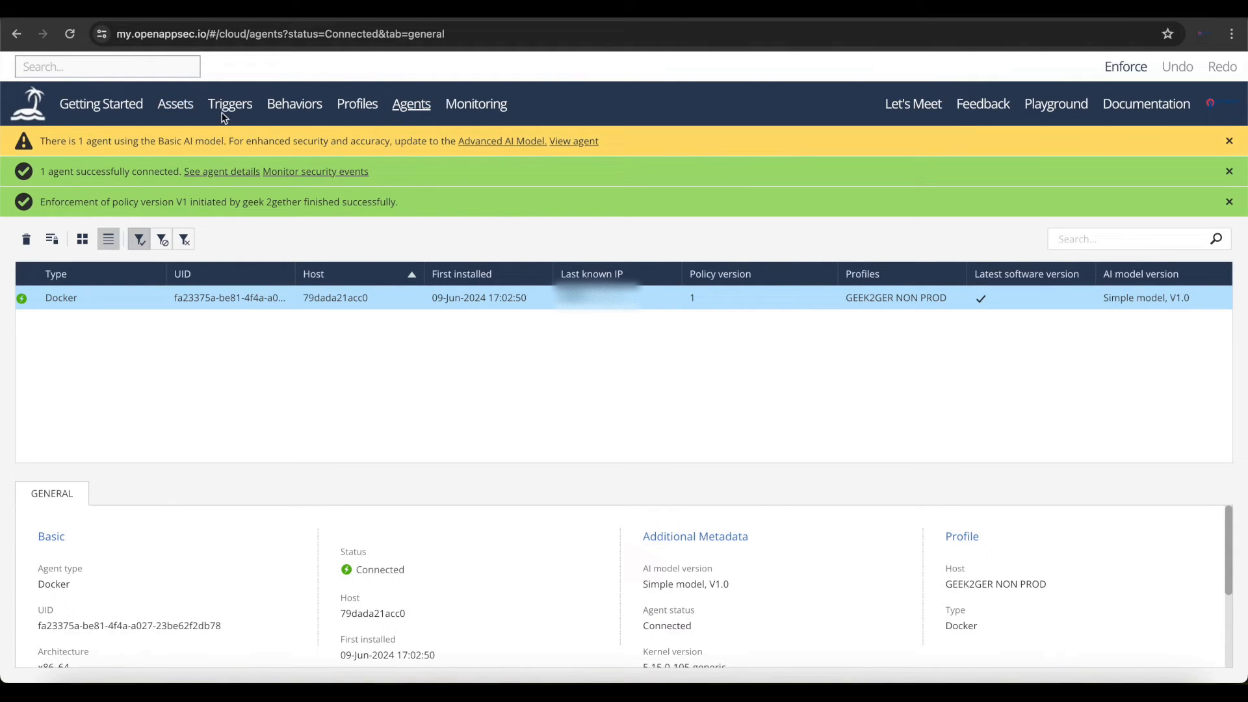
# - Go to the Assets page, dismiss the agent-connected notification and add a new web application asset
pyautogui.click(185, 102)
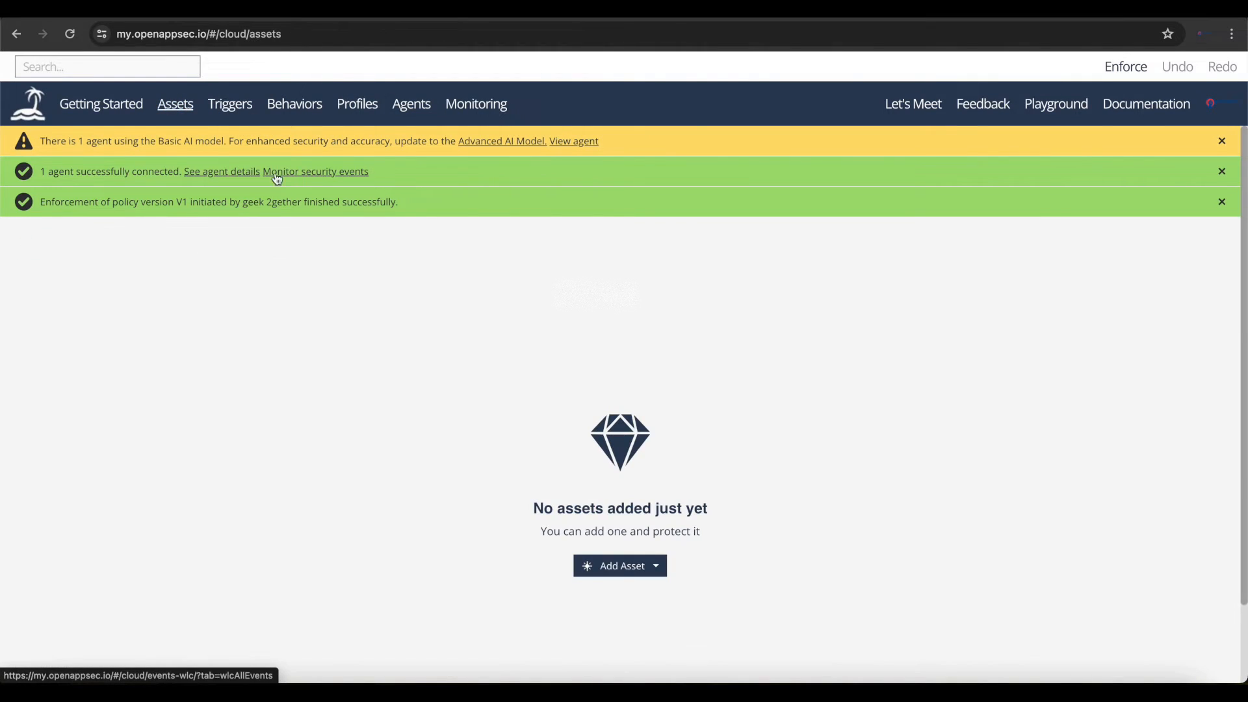
pyautogui.click(1221, 172)
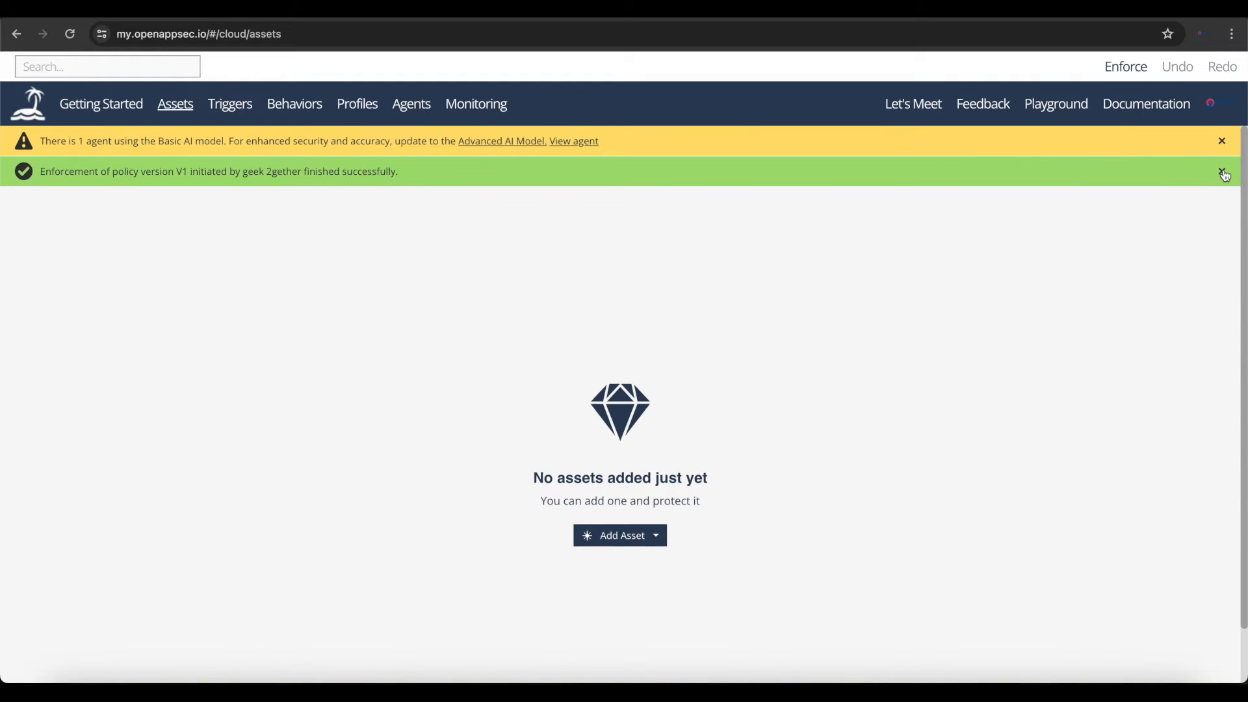
pyautogui.click(645, 498)
pyautogui.click(608, 515)
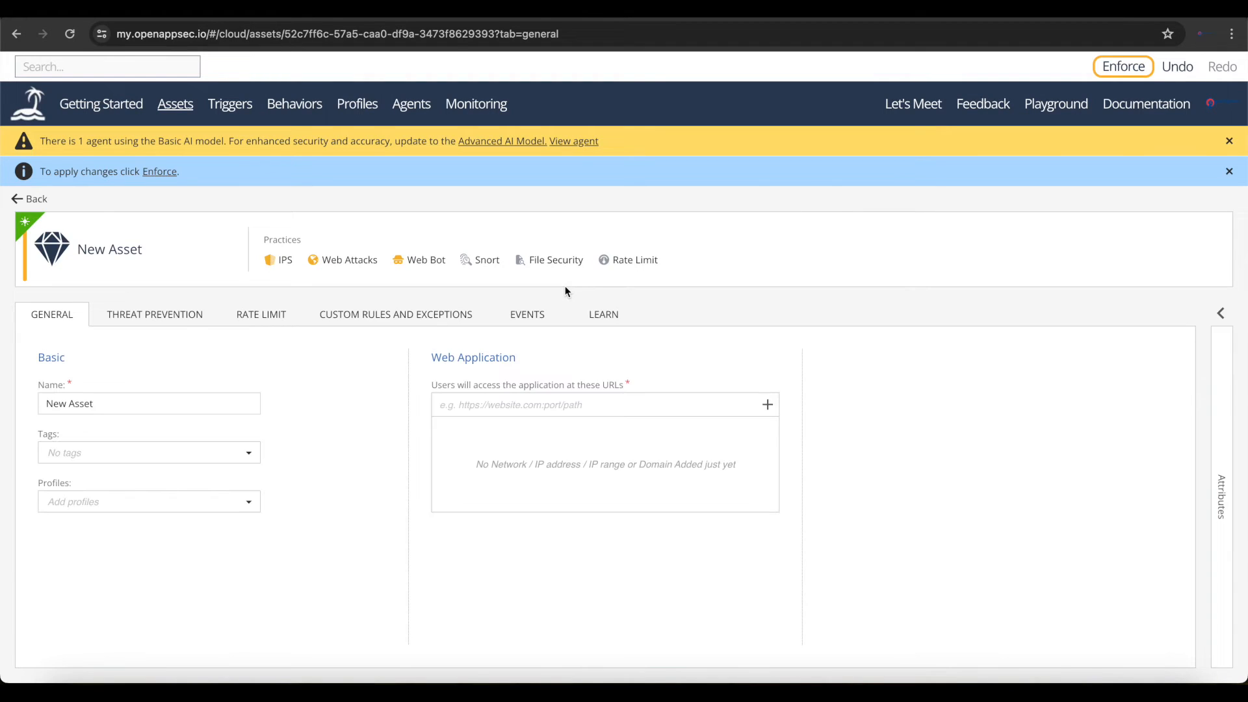
# - Name the new asset onlyoffice and assign it the GEEK2GER NON PROD profile
pyautogui.click(131, 393)
pyautogui.hotkey('ctrl', 'a')
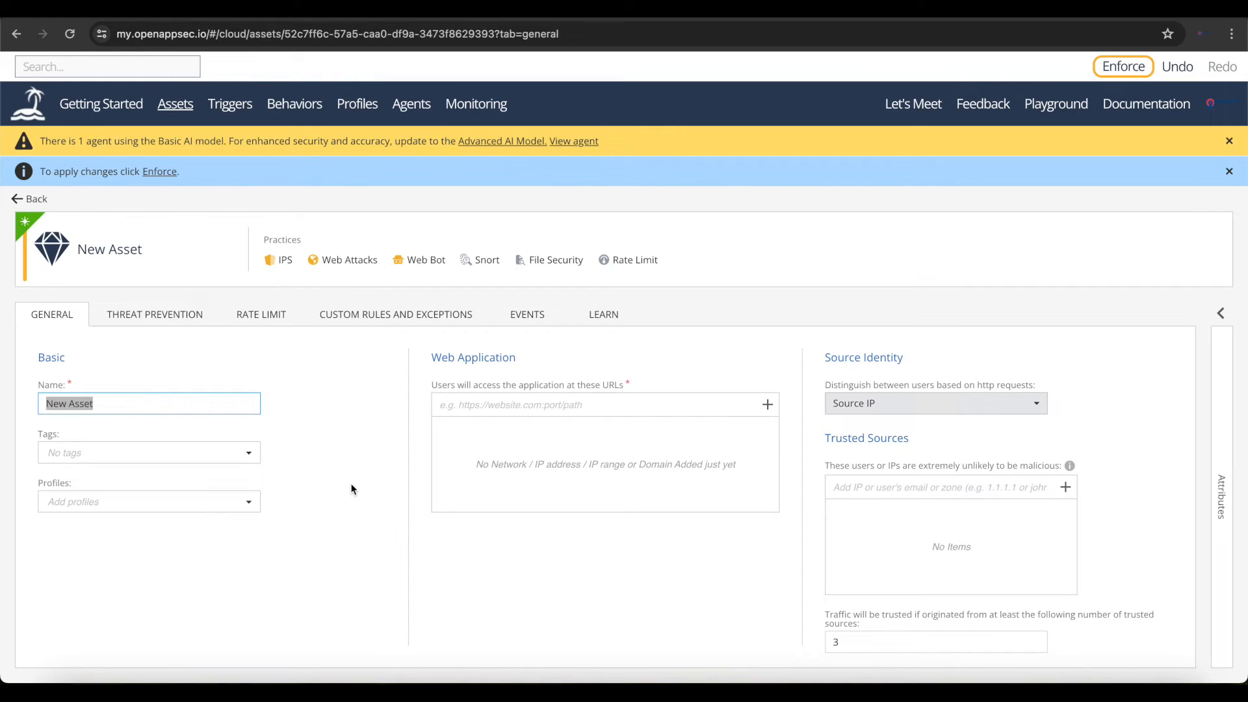
pyautogui.write('onlyoffice')
pyautogui.click(922, 9)
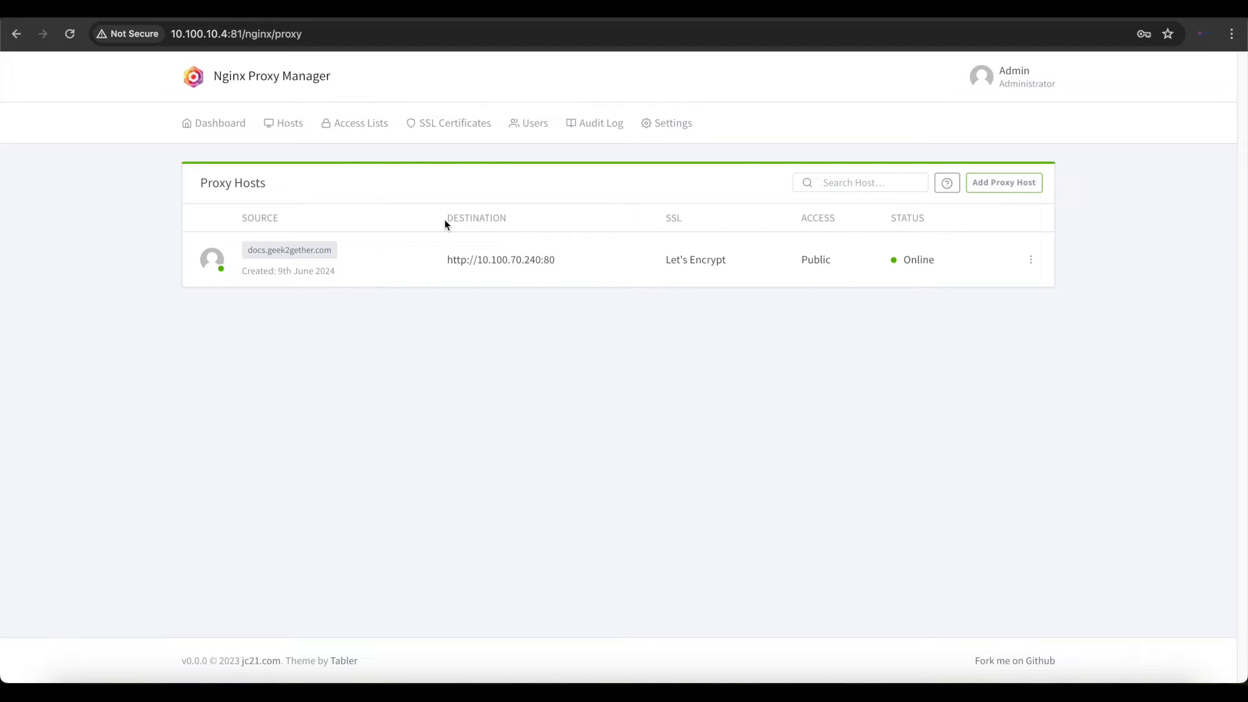
pyautogui.click(292, 9)
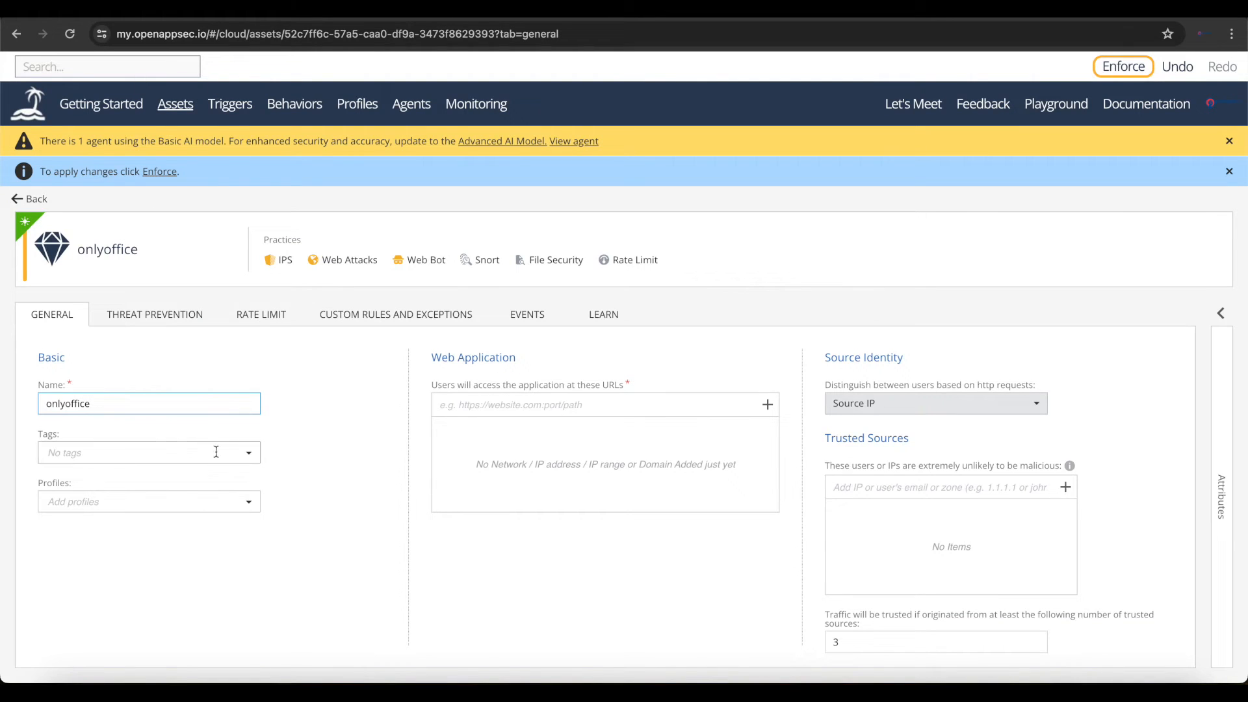
pyautogui.click(169, 503)
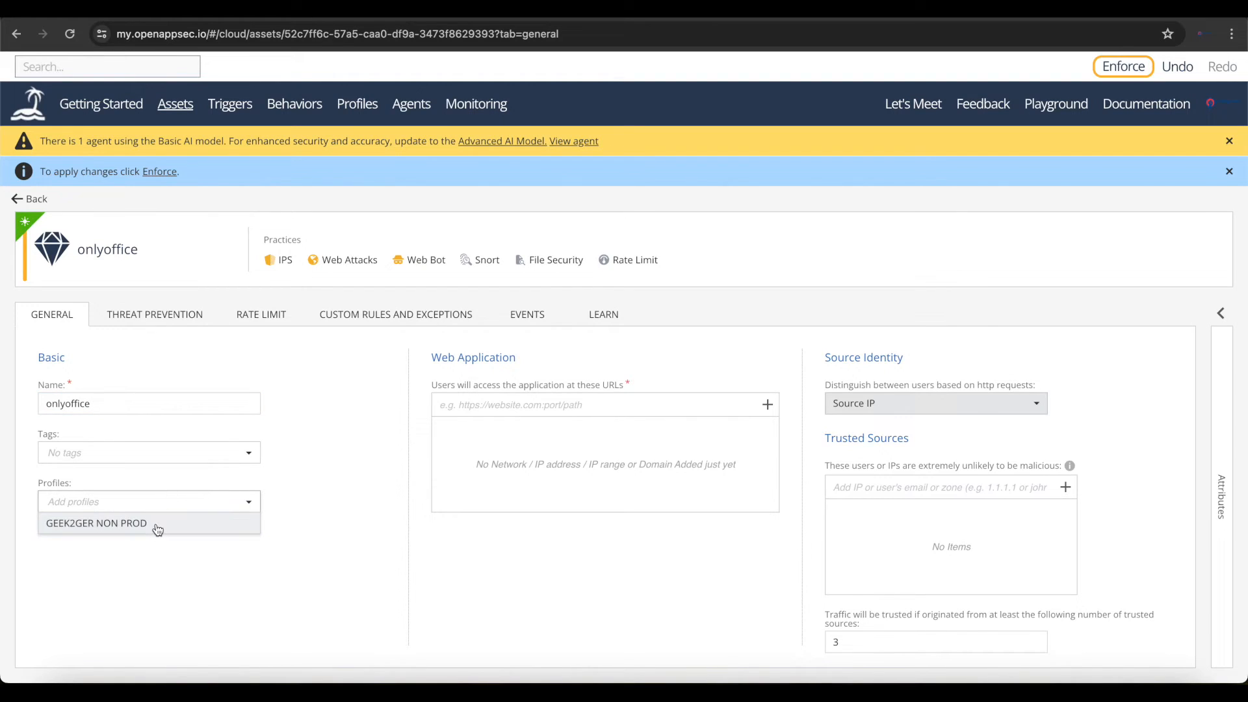
pyautogui.click(157, 530)
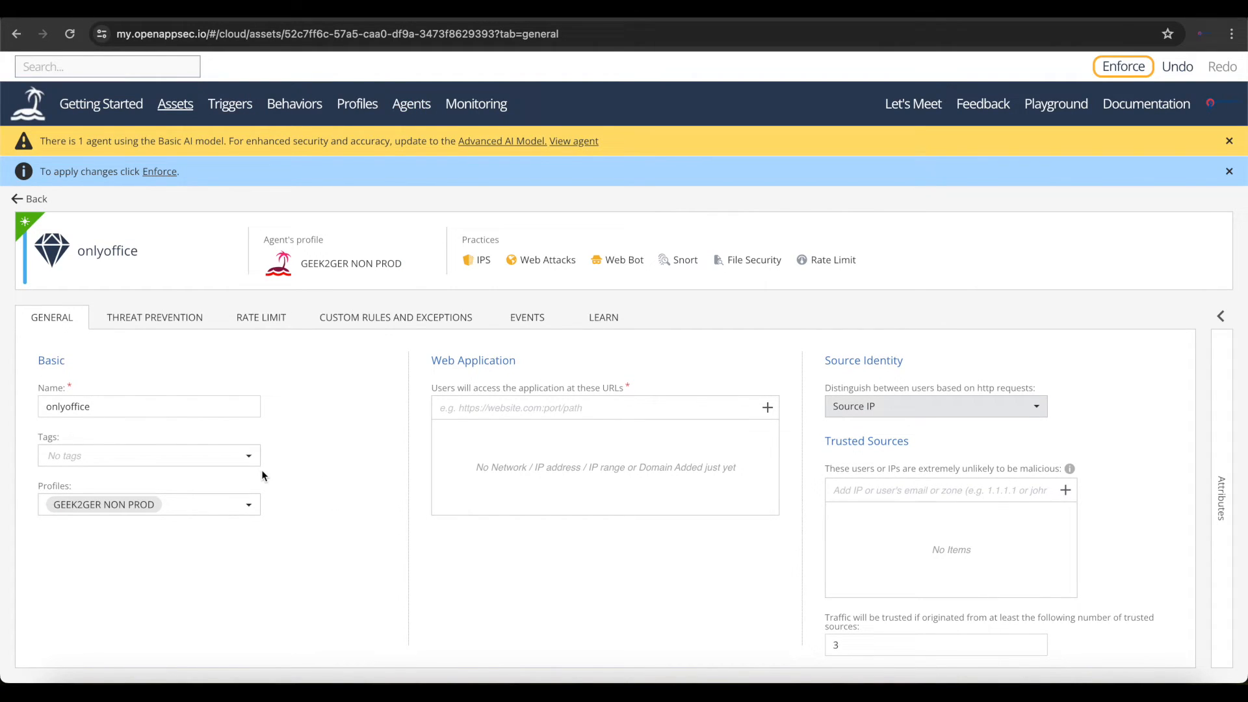
pyautogui.click(543, 406)
pyautogui.write('https://docs.geek2')
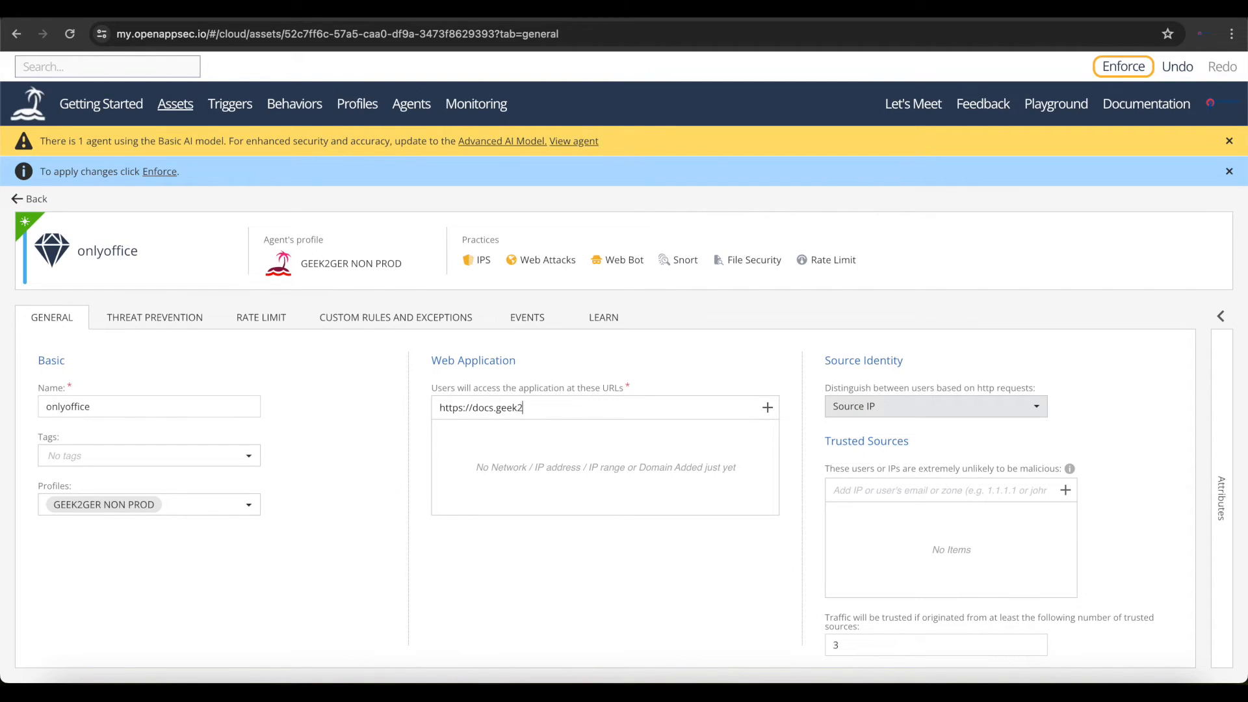
pyautogui.write('gether.com')
pyautogui.click(768, 407)
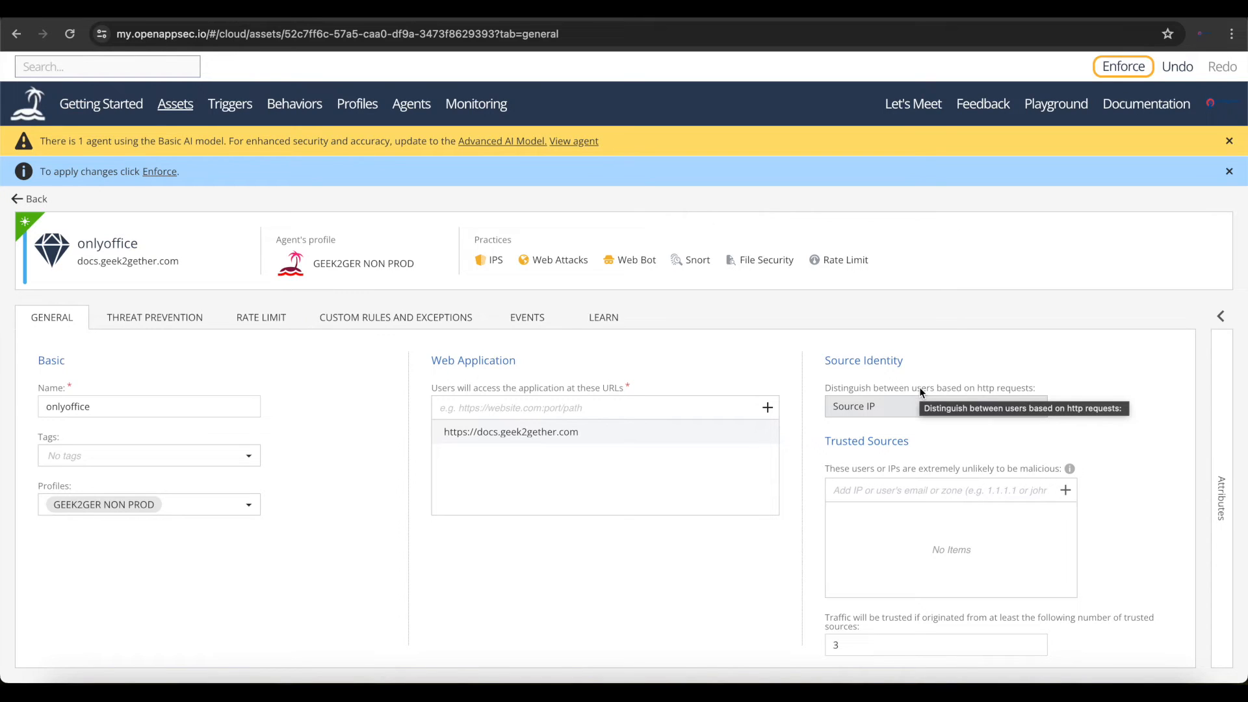
pyautogui.click(889, 406)
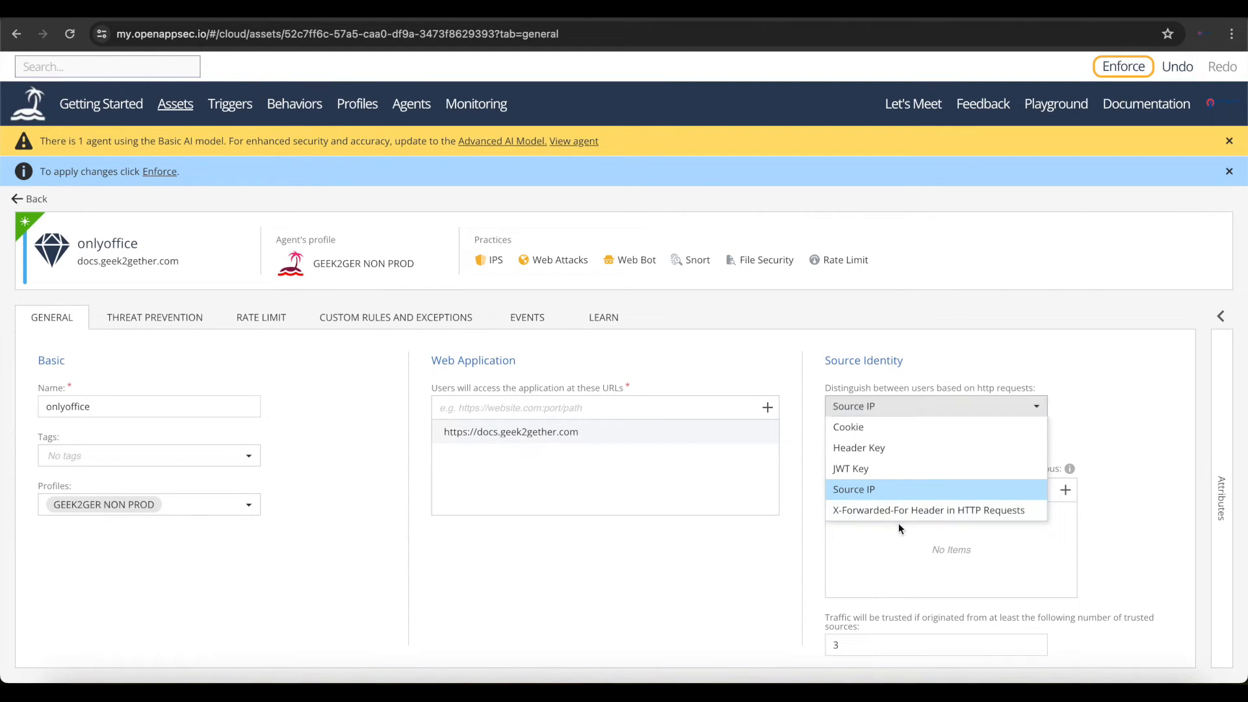
pyautogui.click(869, 489)
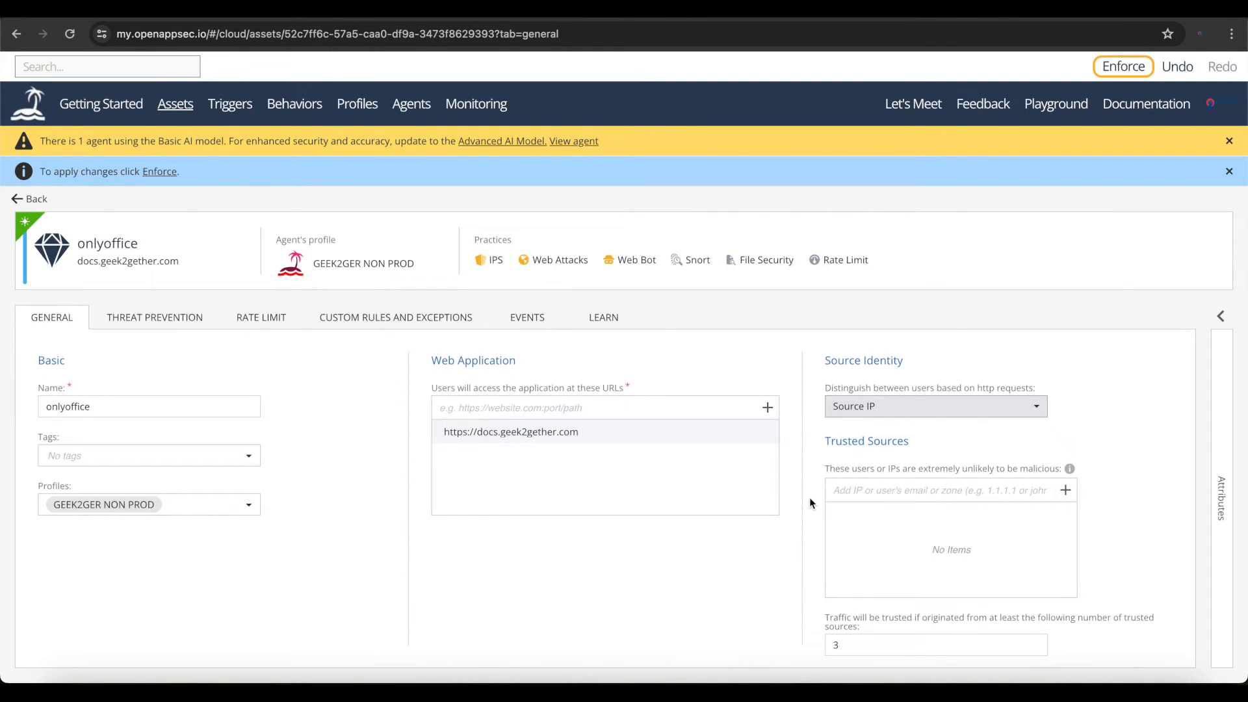
# - Check the asset's learning status and set the Web Application Best Practice threat prevention mode to Prevent
pyautogui.click(172, 321)
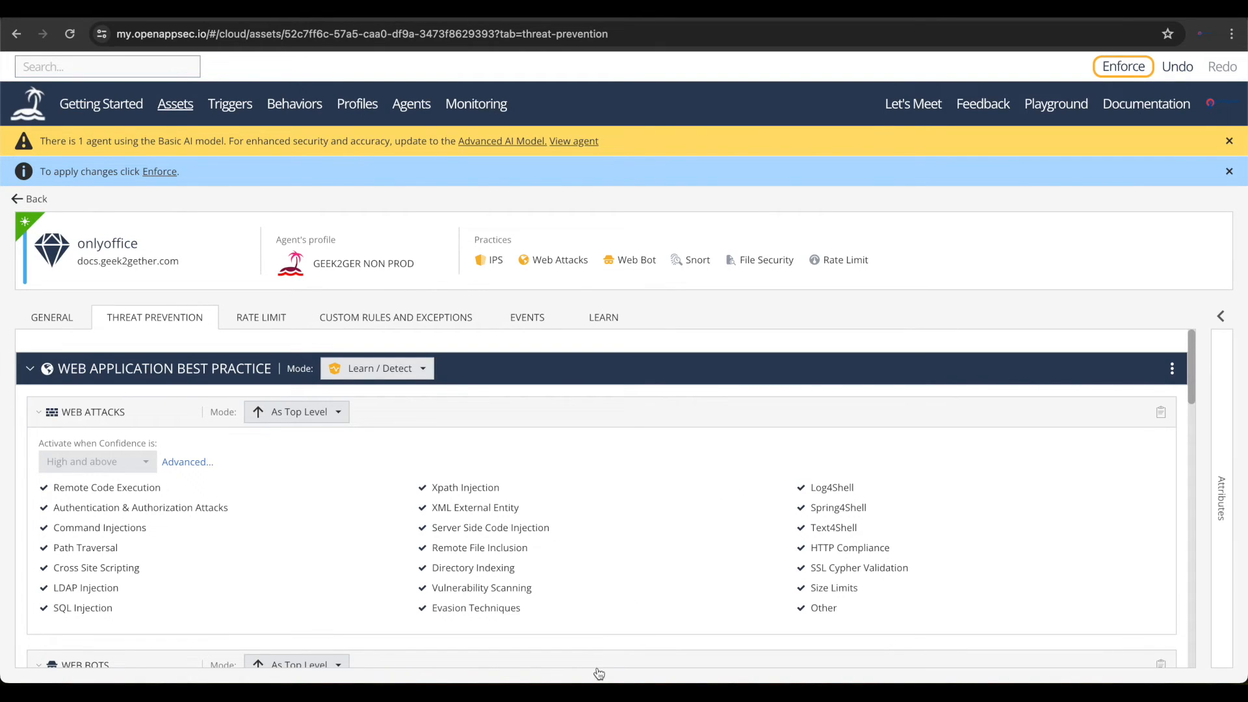
pyautogui.moveTo(594, 681); pyautogui.dragTo(595, 701)
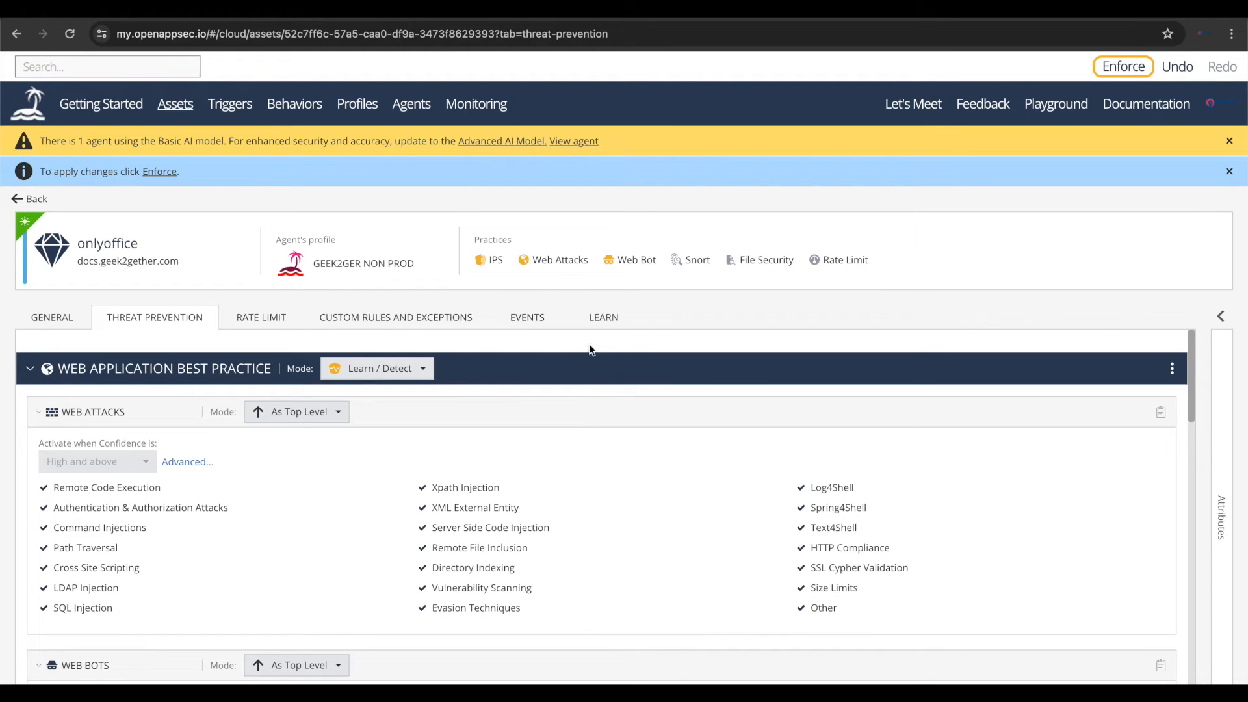
pyautogui.click(598, 323)
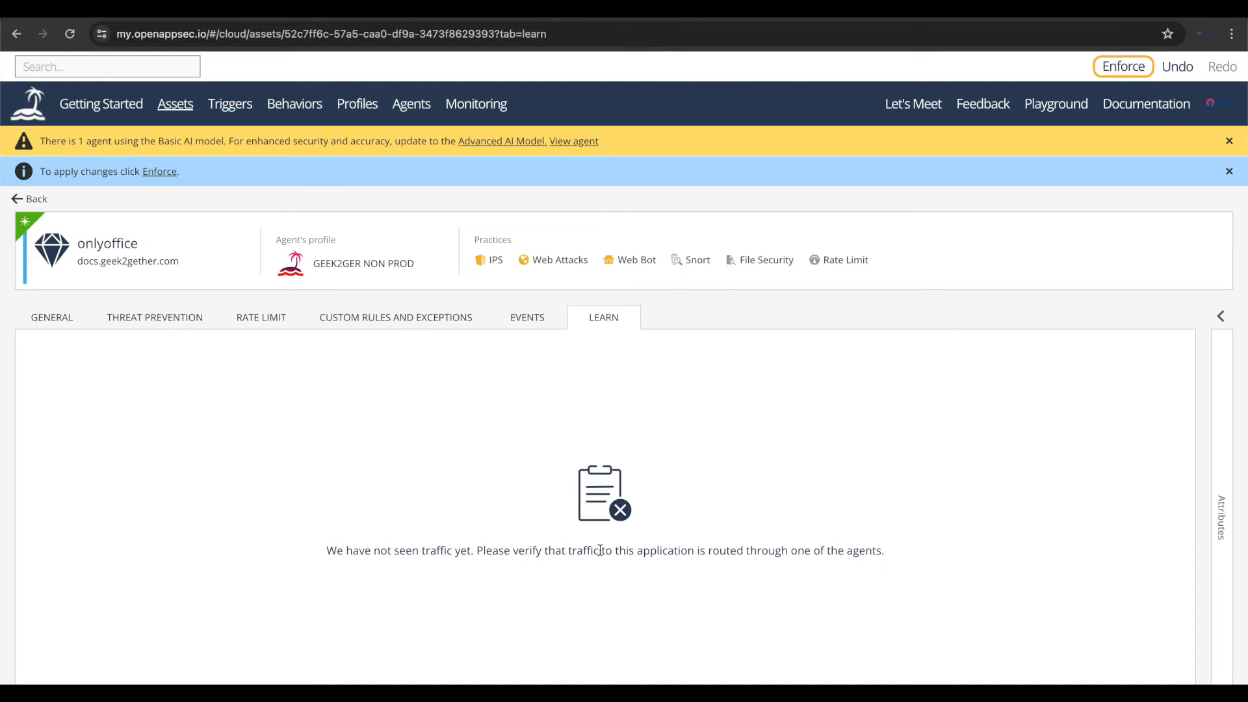
pyautogui.click(176, 318)
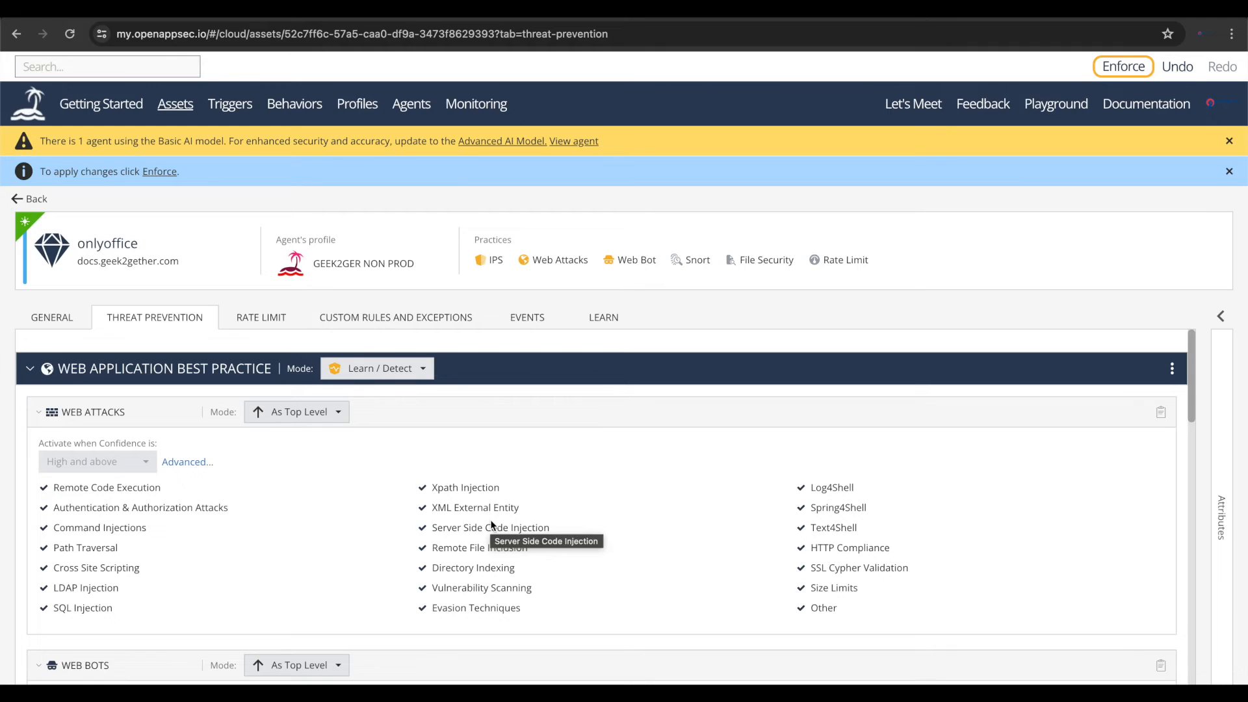
pyautogui.click(401, 371)
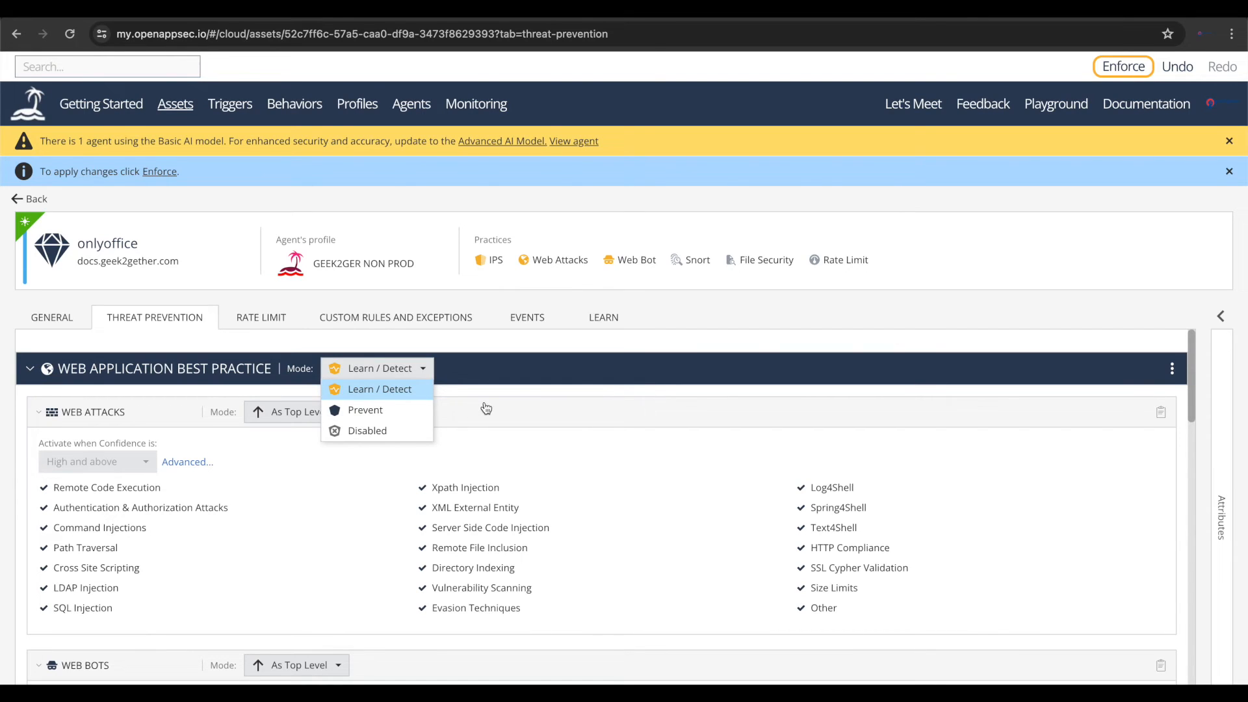
pyautogui.click(396, 412)
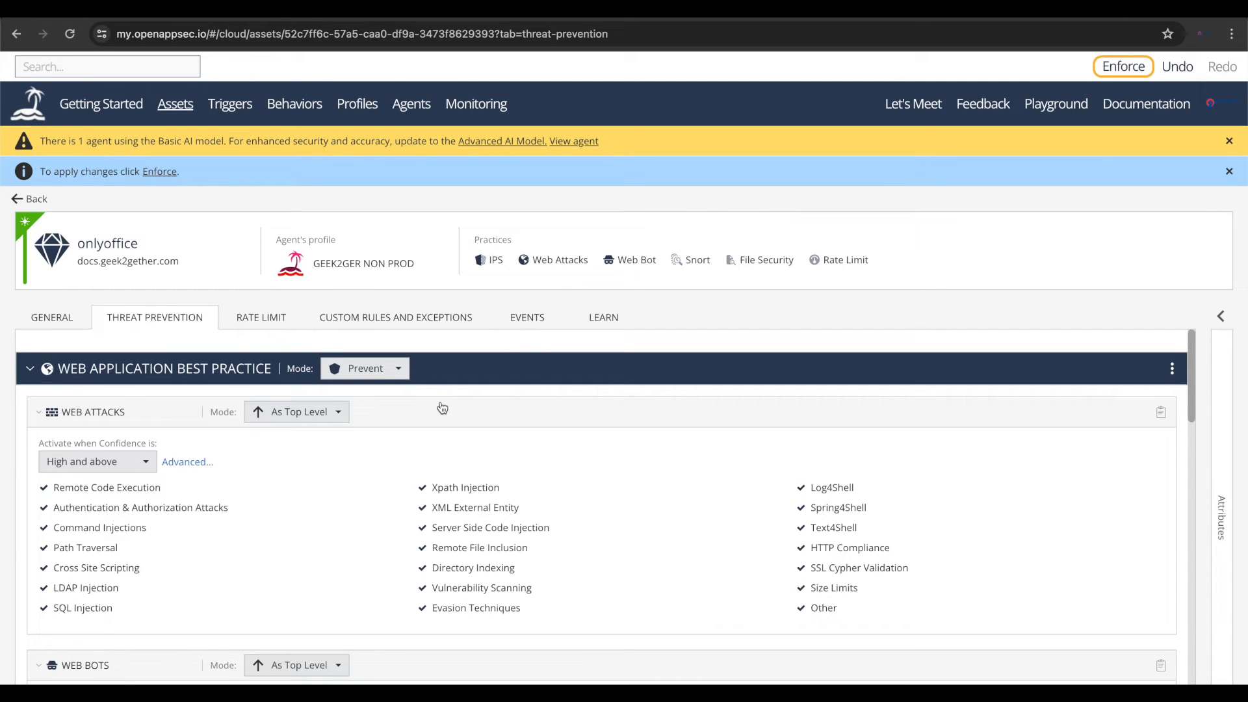
# - Review the advanced Web Attacks settings and the CSRF Protection options, and close them without saving
pyautogui.scroll(-1, 438, 410)
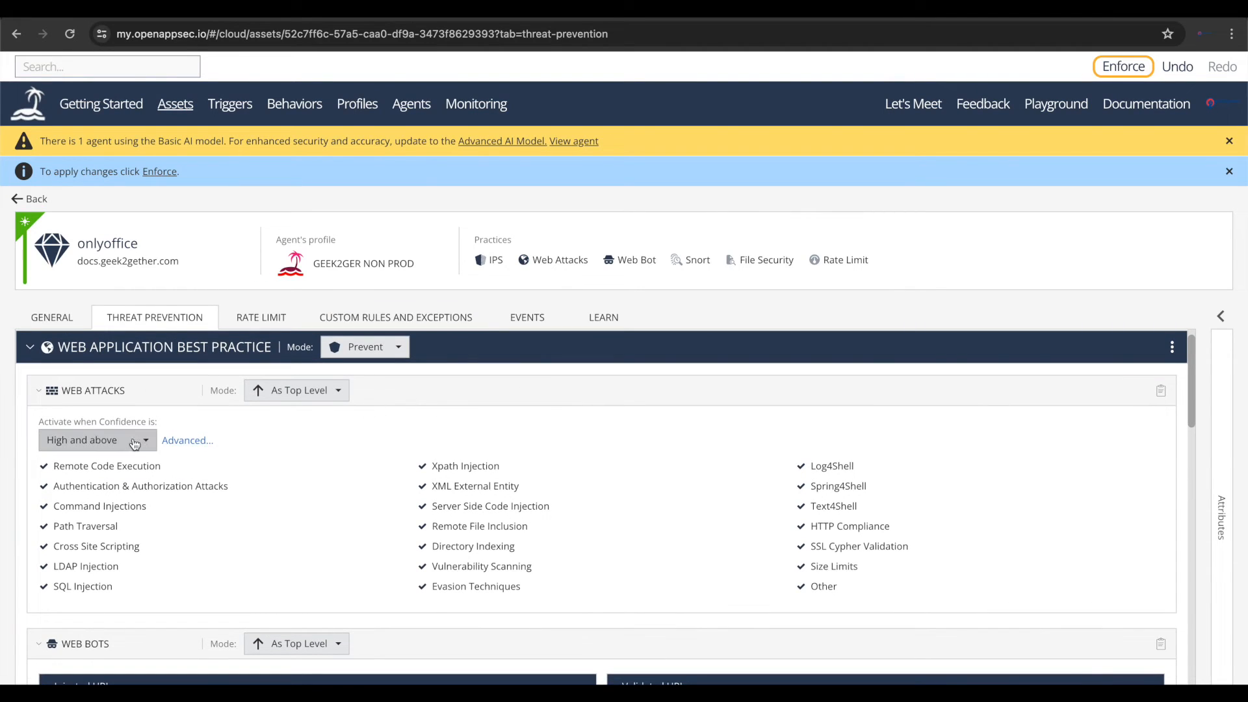
pyautogui.scroll(-2, 204, 537)
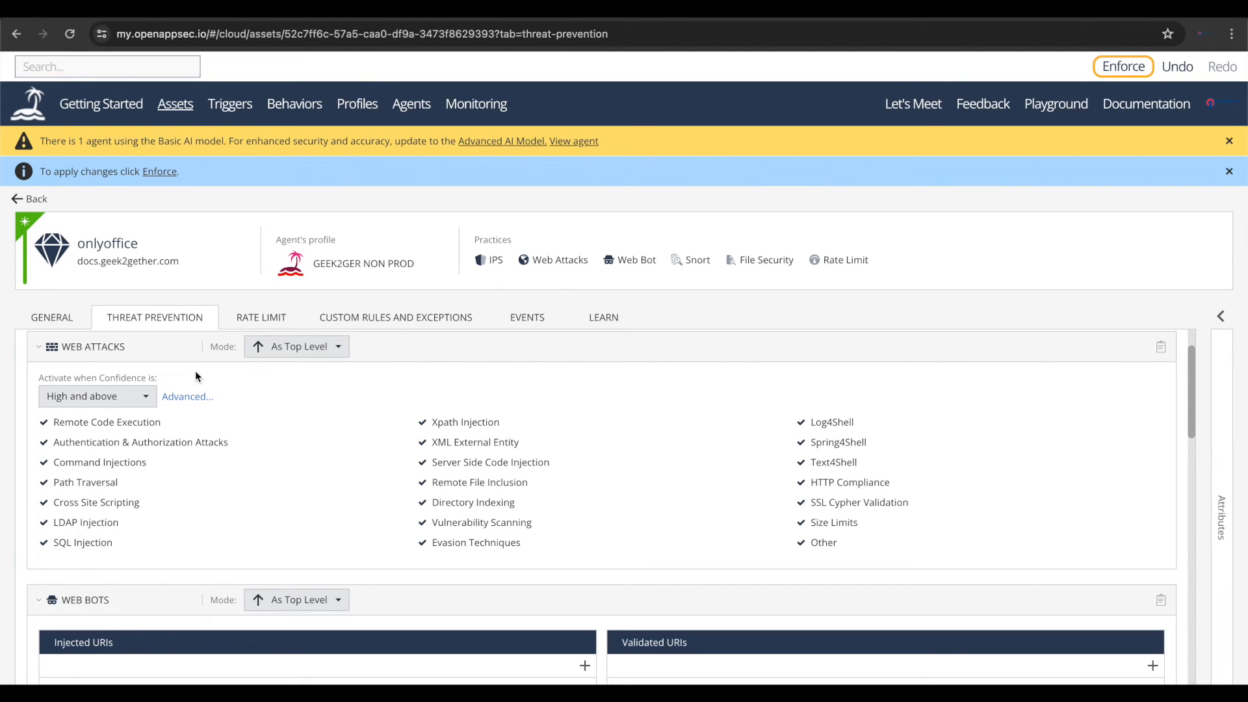
pyautogui.click(173, 397)
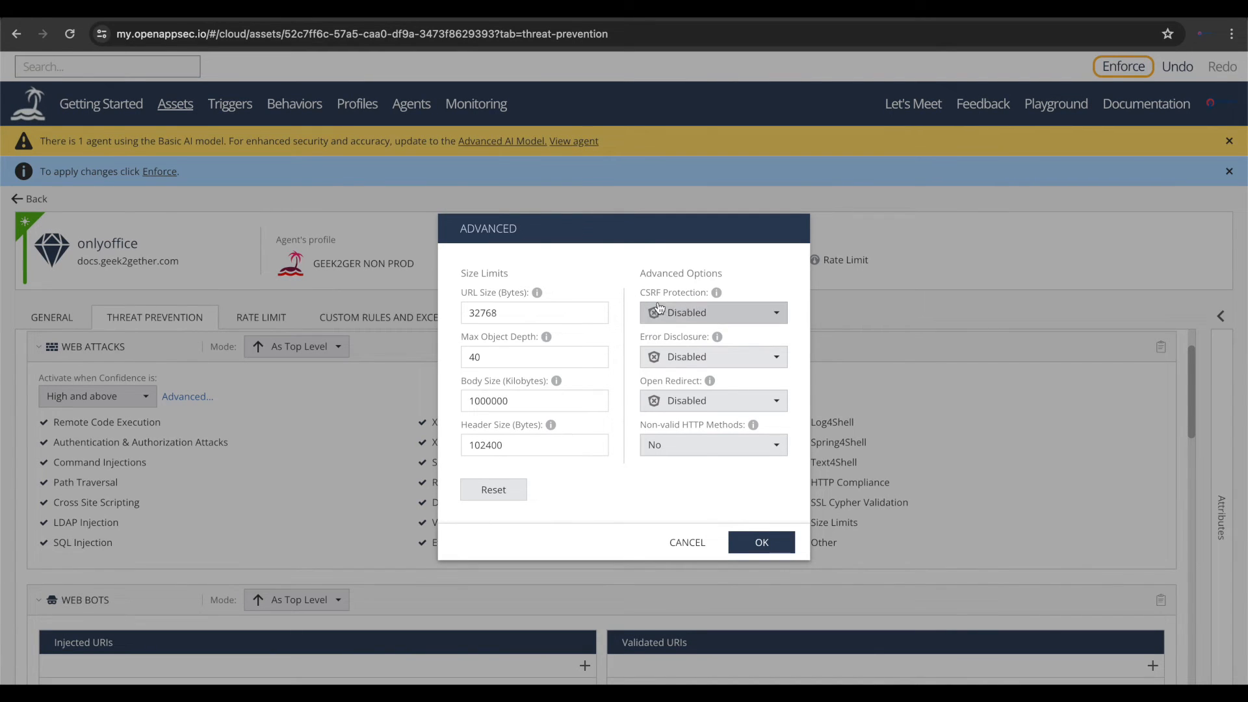
pyautogui.click(700, 319)
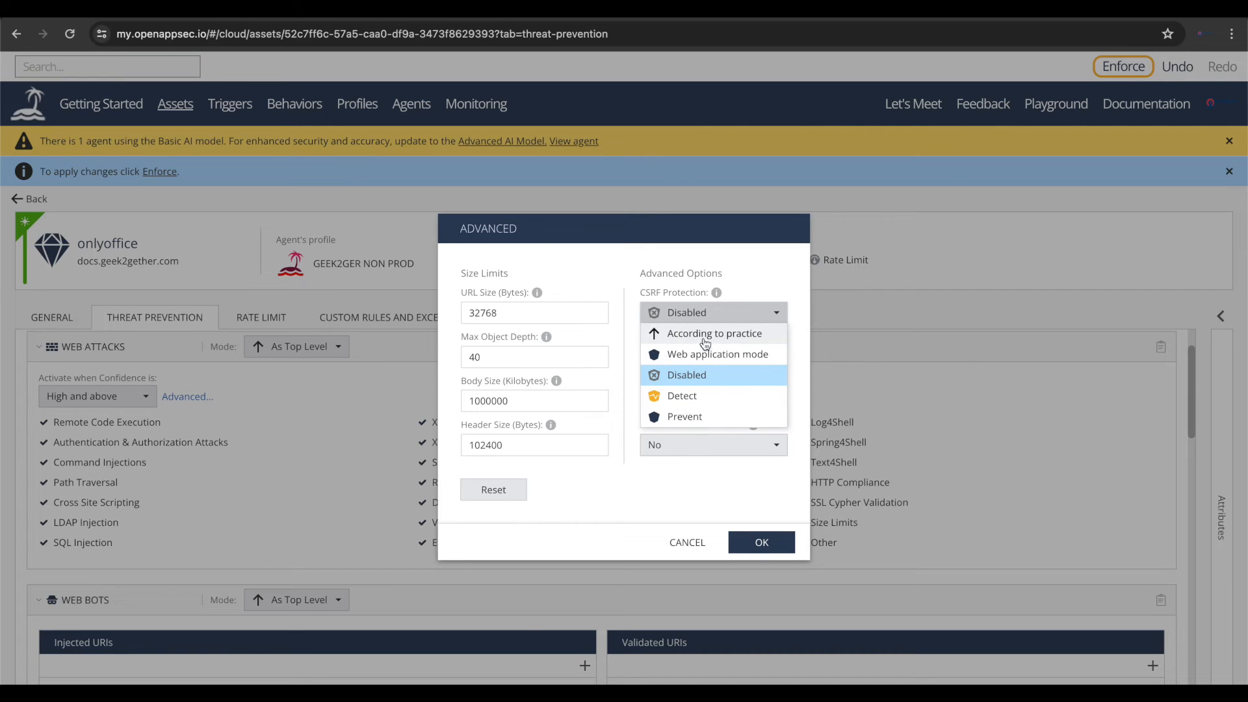
pyautogui.click(689, 541)
pyautogui.scroll(1, 315, 367)
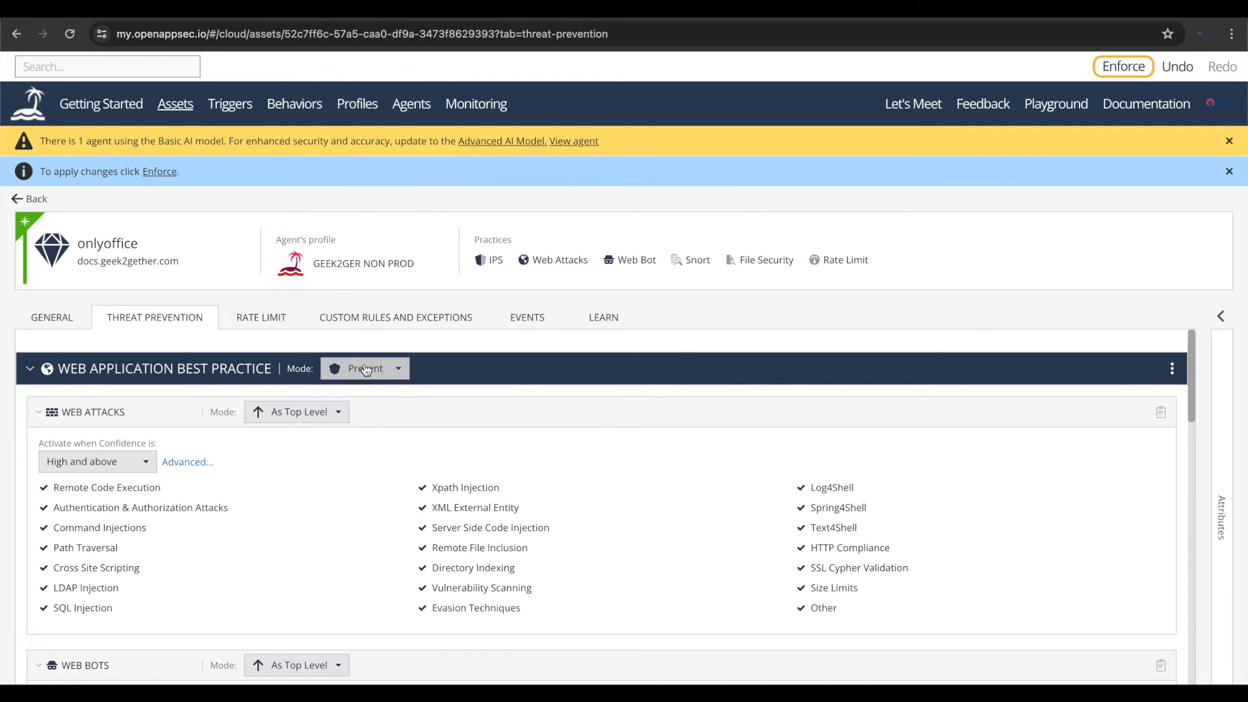
# - Try to set CSRF Protection, Error Disclosure and Open Redirect to Prevent in the advanced Web Attacks settings
pyautogui.scroll(-1, 291, 442)
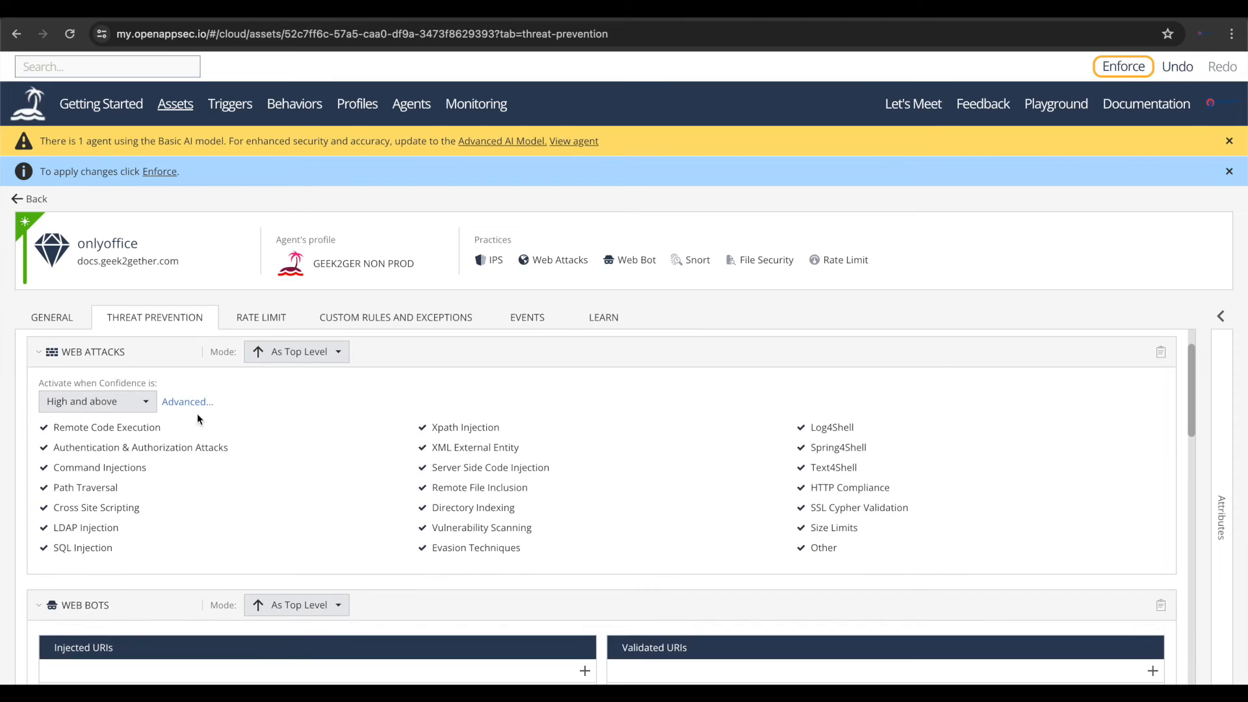
pyautogui.click(192, 402)
pyautogui.click(673, 313)
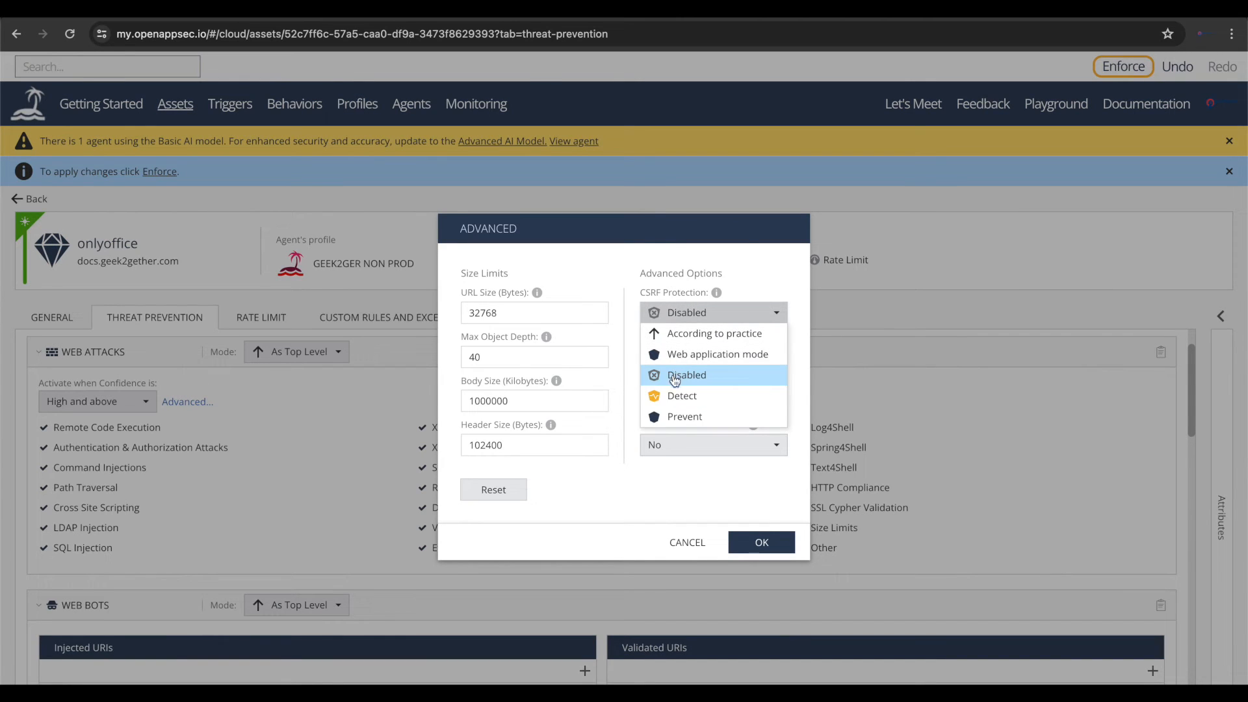
pyautogui.click(669, 421)
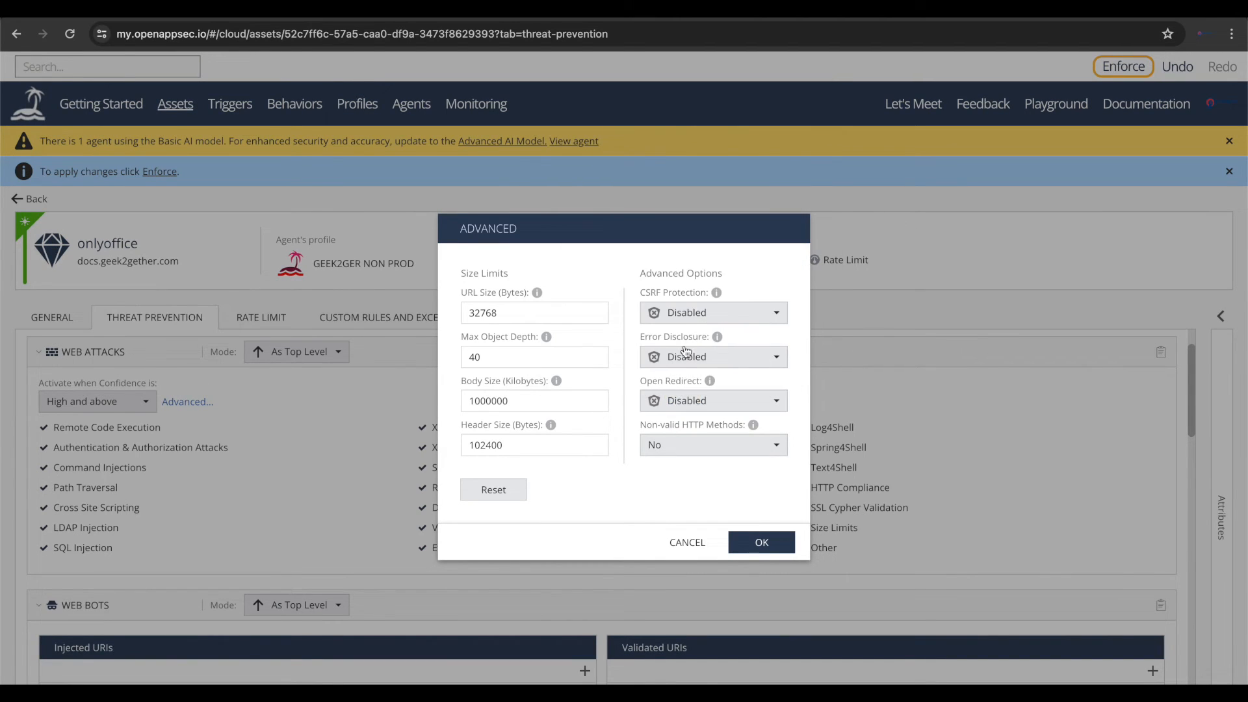
pyautogui.click(692, 315)
pyautogui.click(674, 413)
pyautogui.click(695, 358)
pyautogui.click(681, 460)
pyautogui.click(690, 400)
pyautogui.click(679, 504)
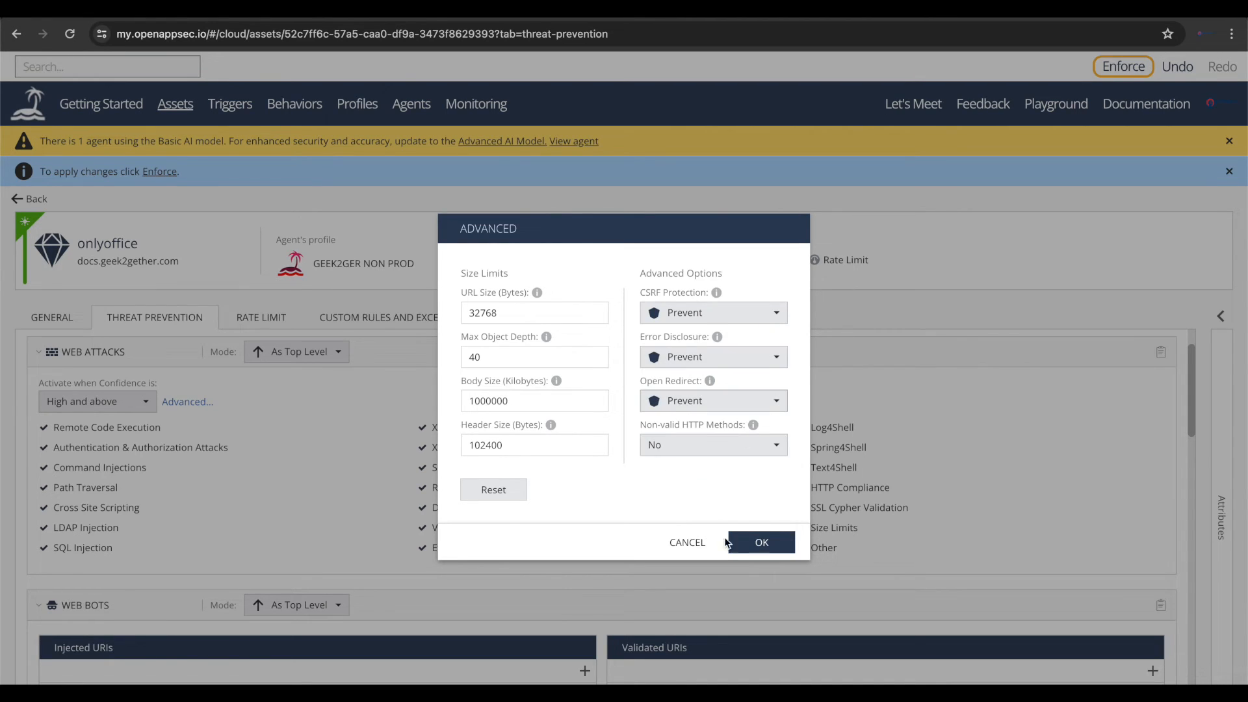
pyautogui.click(758, 542)
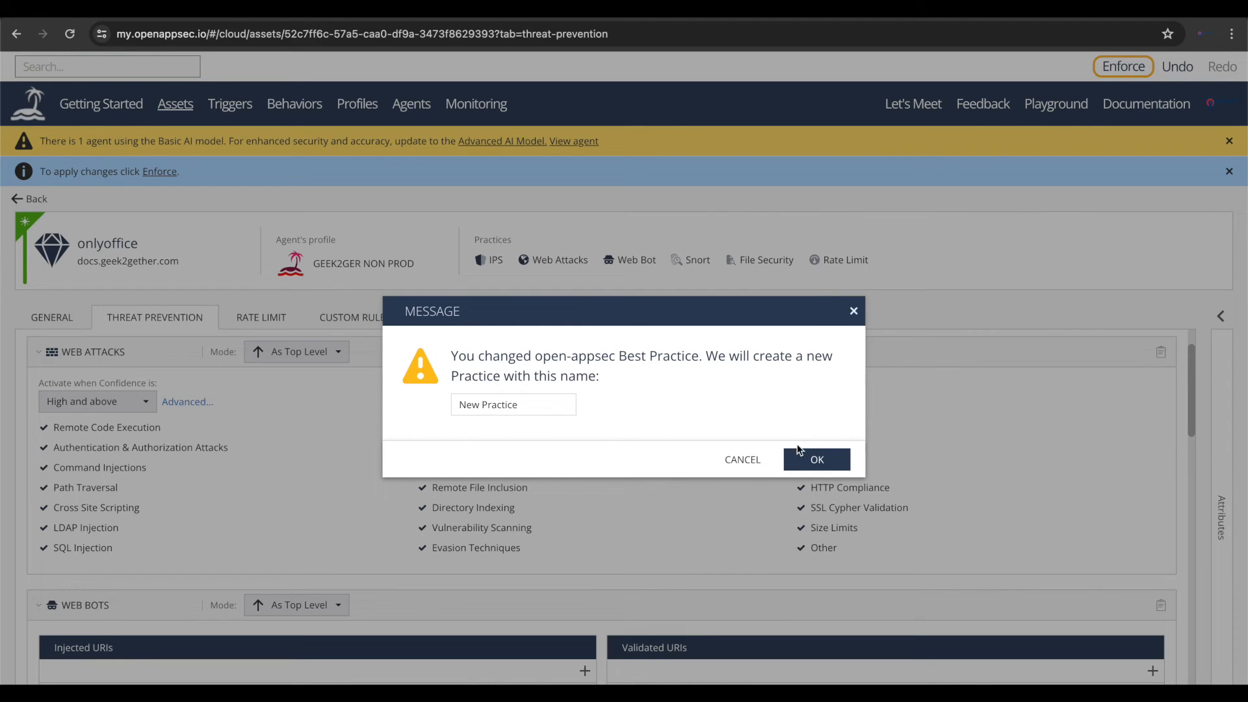
pyautogui.click(742, 460)
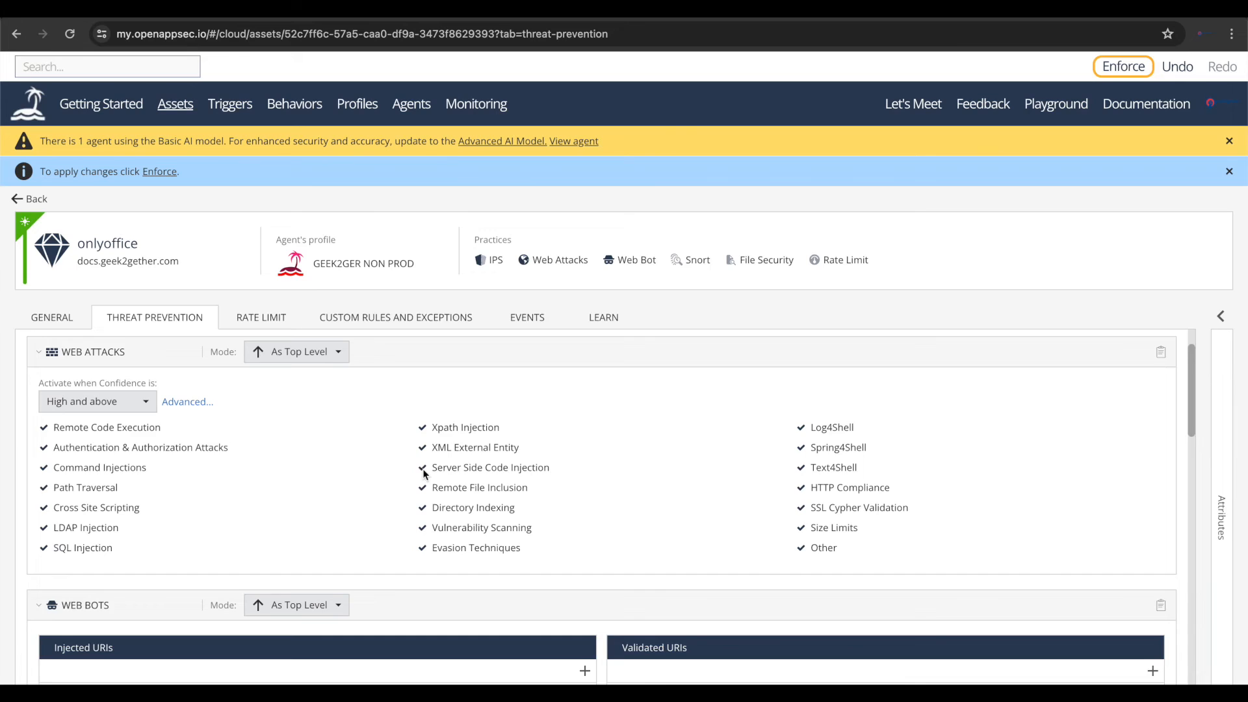
# - Review the Web Bots section and check which plans include Web Application Behavioral Anti Bot on the open-appsec pricing page
pyautogui.scroll(-3, 226, 470)
pyautogui.scroll(-1, 226, 470)
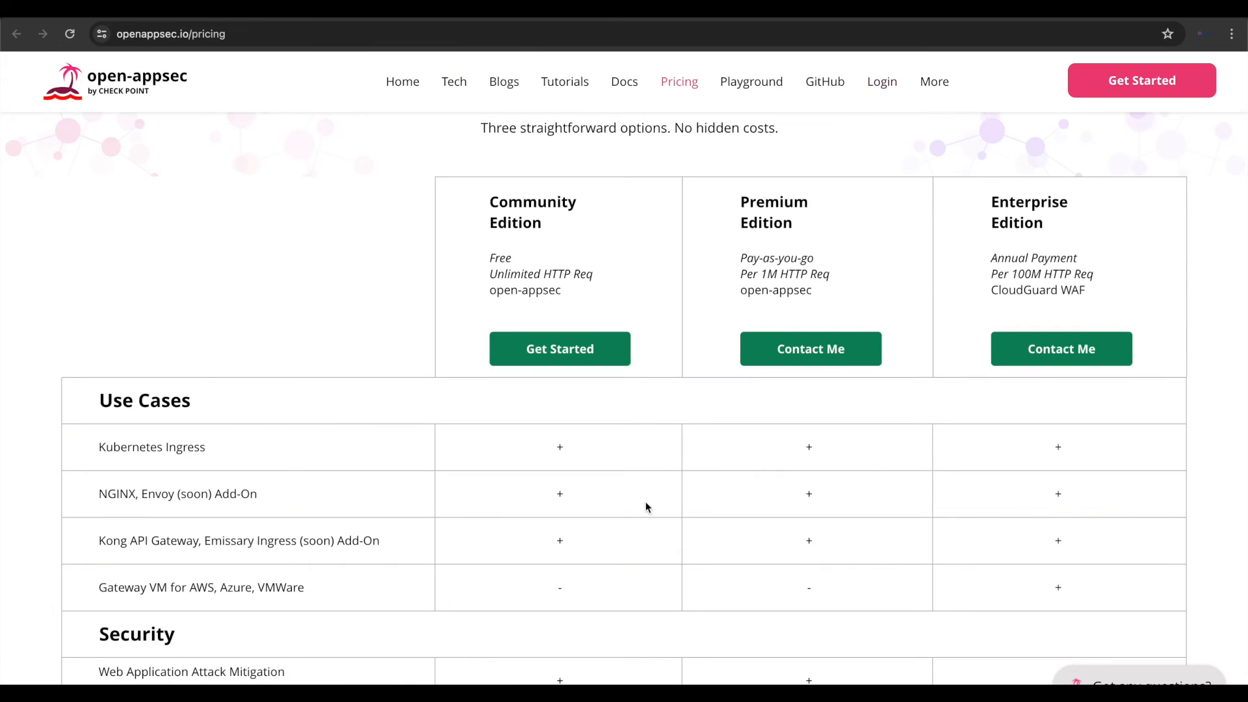
pyautogui.scroll(-7, 647, 506)
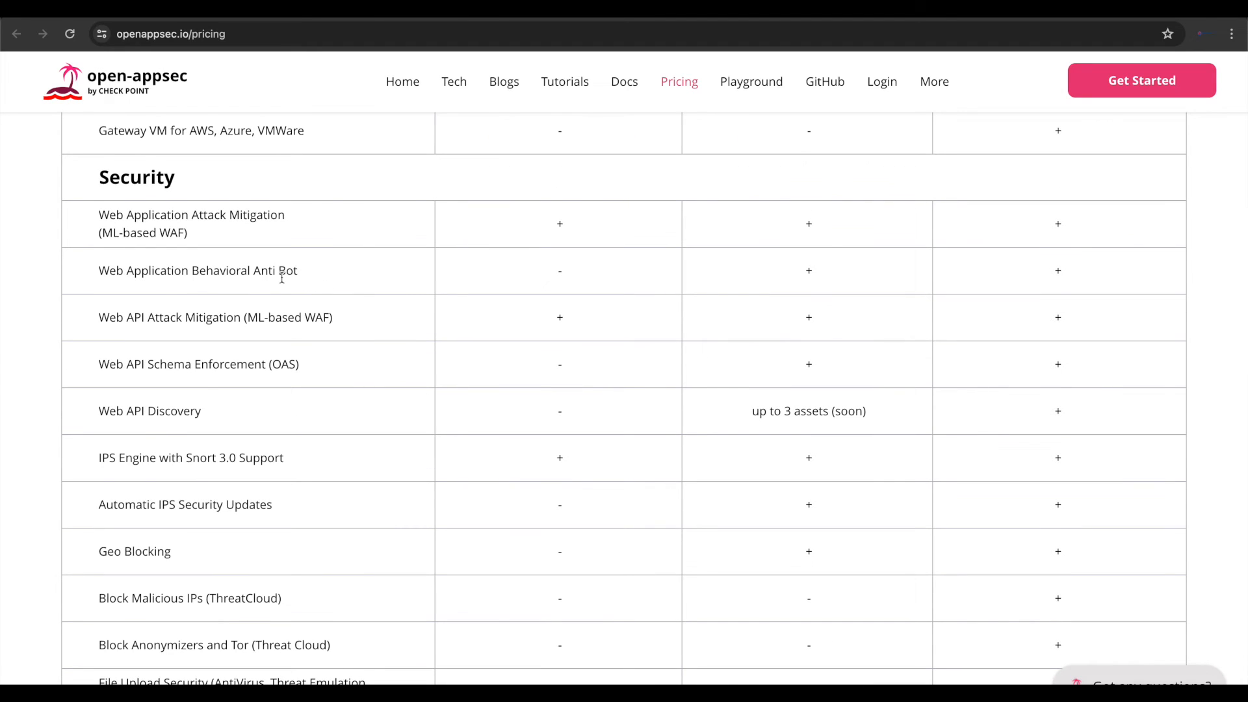
pyautogui.moveTo(93, 269); pyautogui.dragTo(134, 272)
pyautogui.click(166, 277)
pyautogui.moveTo(313, 285); pyautogui.dragTo(548, 272)
pyautogui.click(582, 261)
pyautogui.click(455, 9)
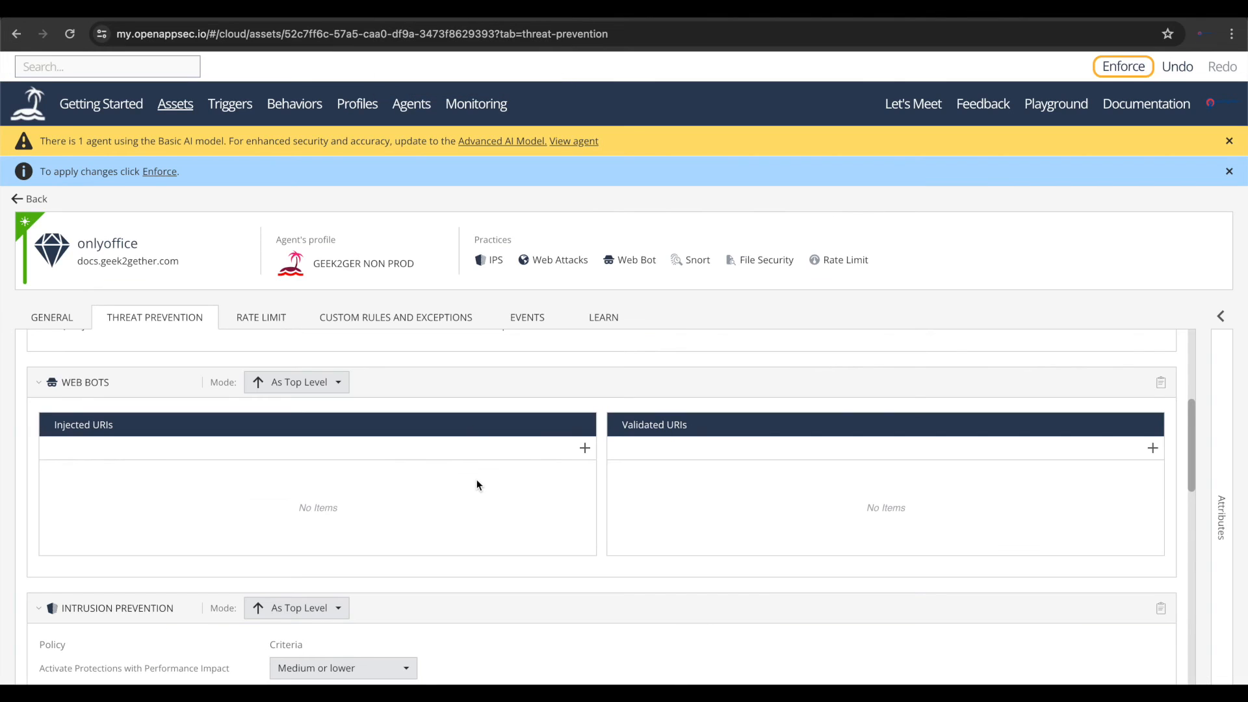
# - Examine the Intrusion Prevention policy criteria and confidence settings of the onlyoffice asset
pyautogui.scroll(-4, 477, 481)
pyautogui.scroll(2, 477, 485)
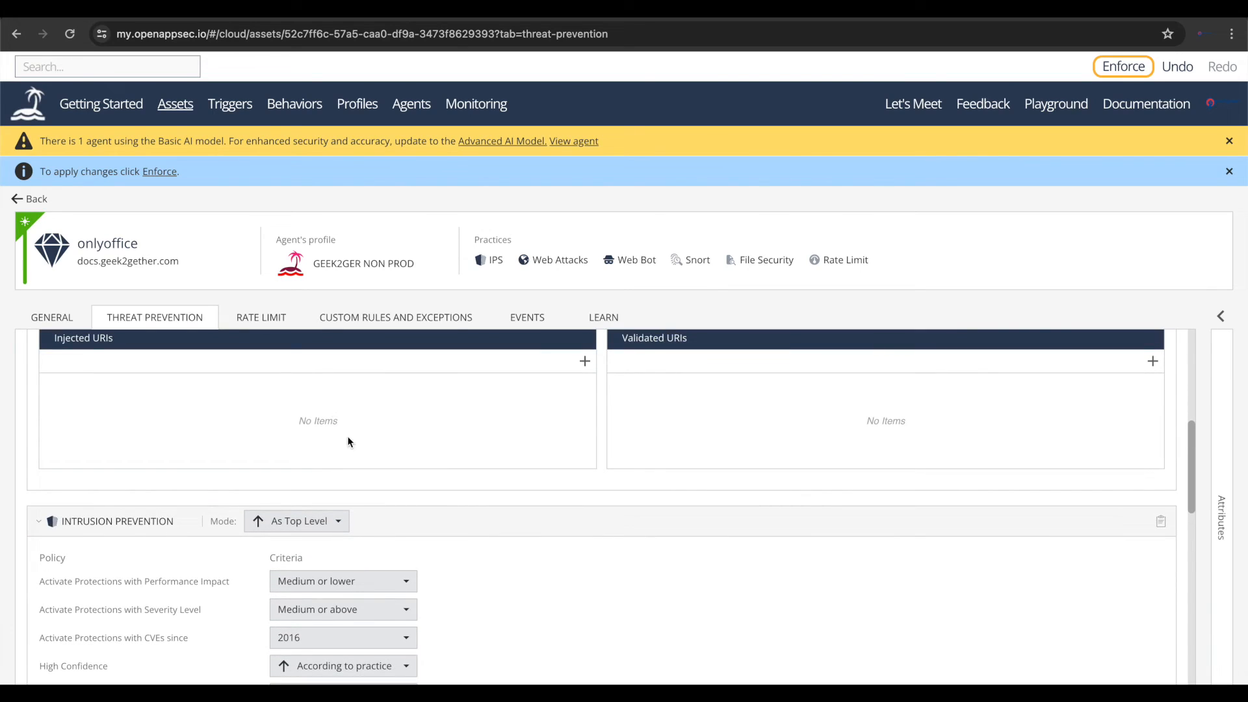
pyautogui.scroll(-1, 347, 435)
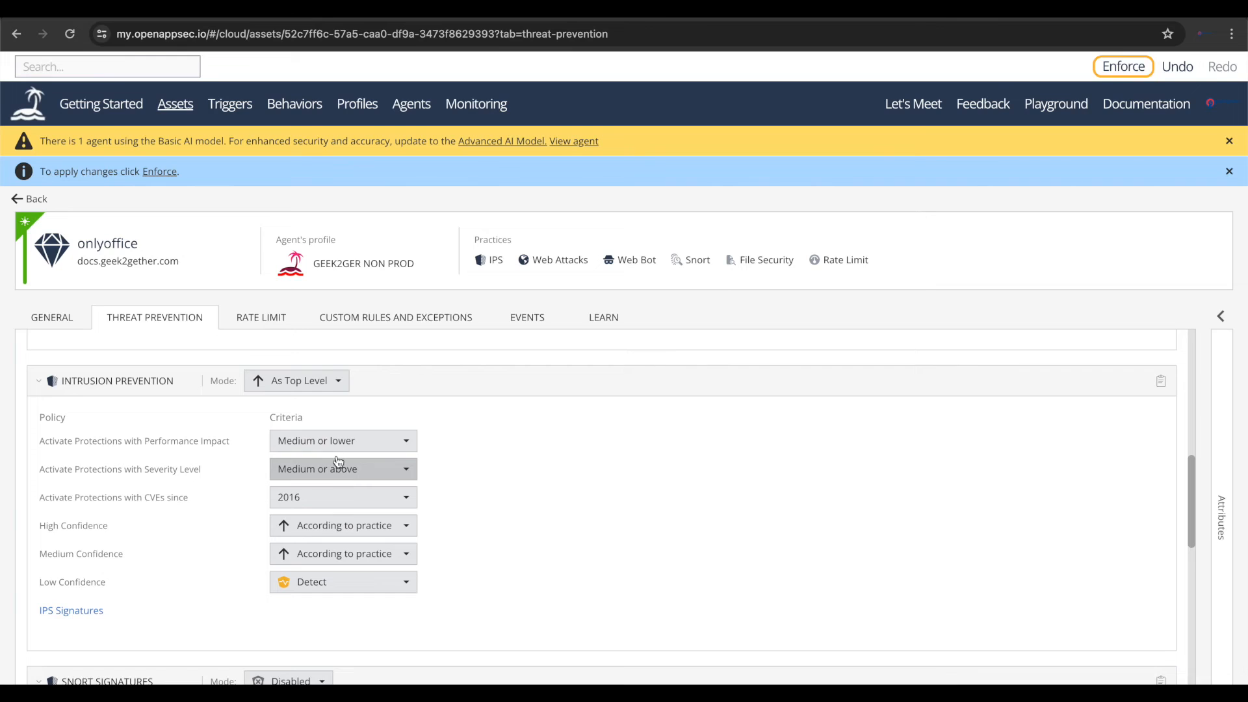
pyautogui.scroll(5, 293, 389)
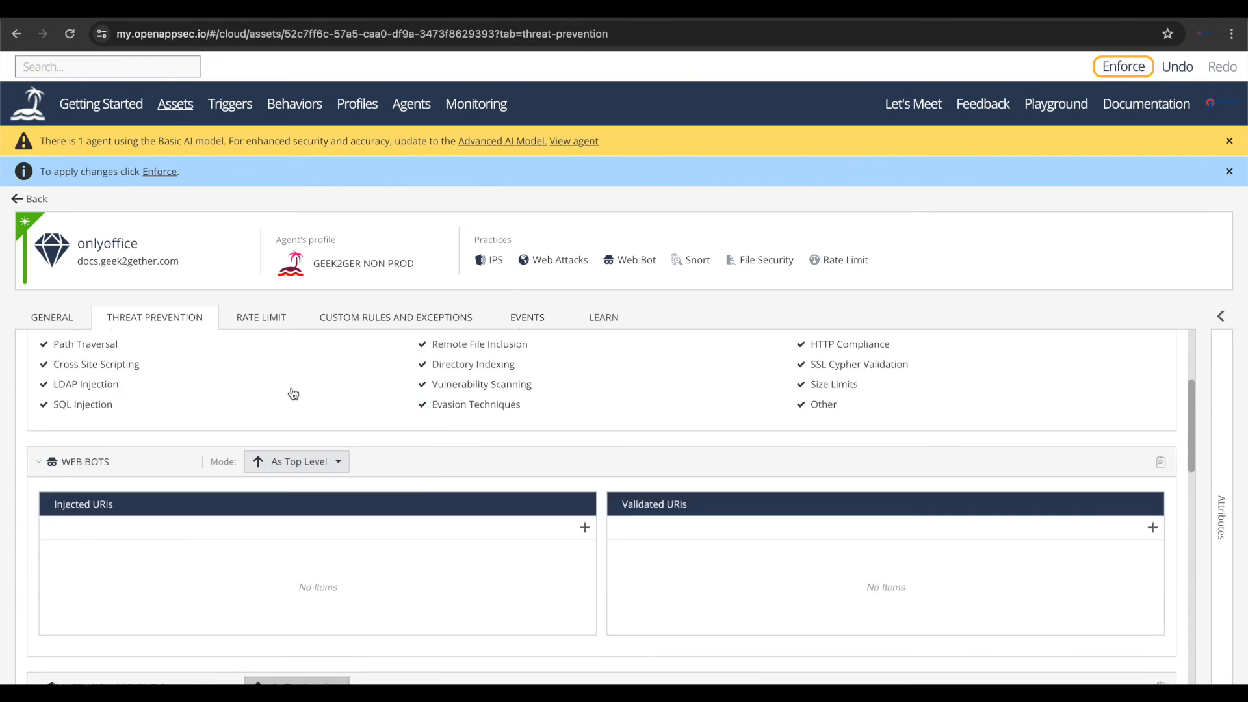
# - Review the year options for activating Intrusion Prevention protections by CVE date, leaving the setting as it is
pyautogui.scroll(-5, 362, 589)
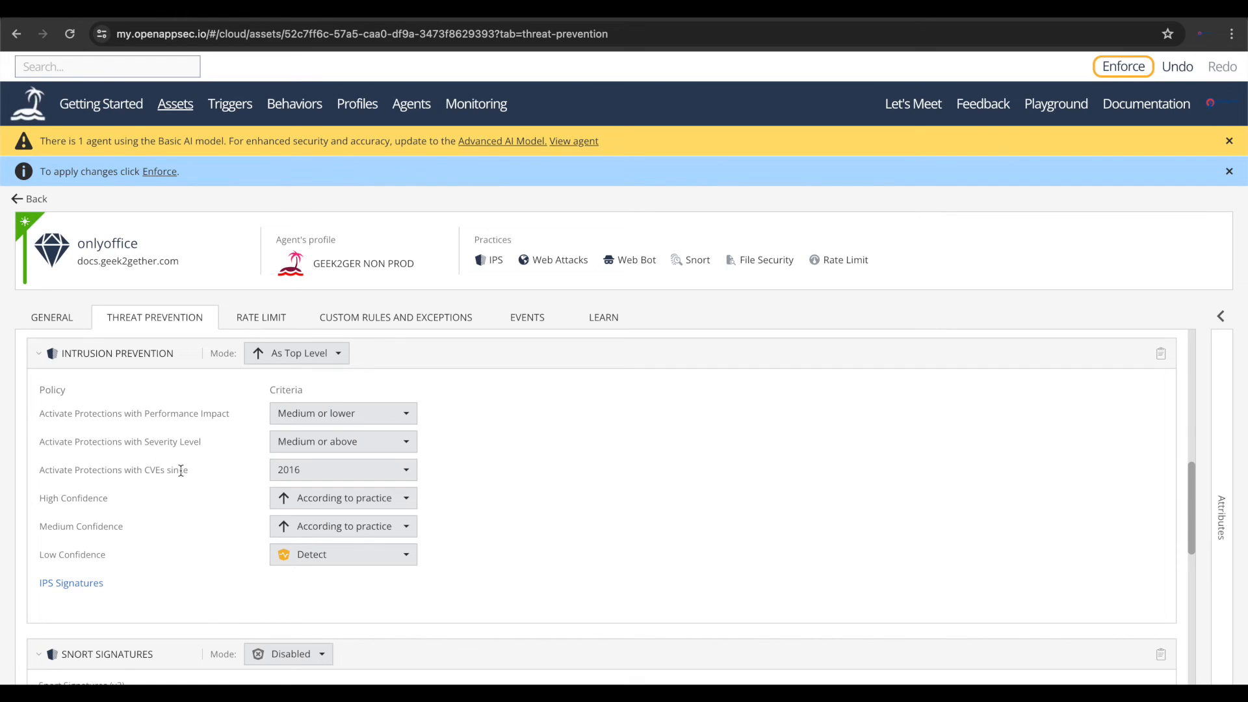
pyautogui.click(312, 469)
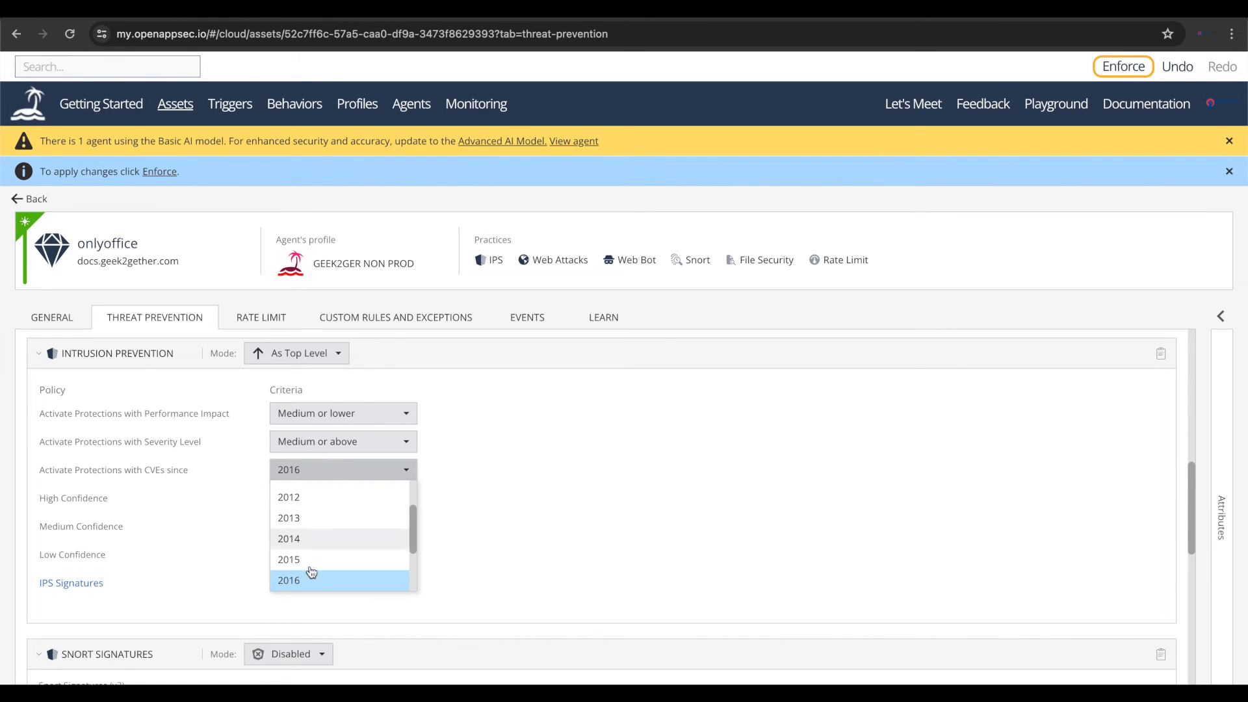
pyautogui.scroll(3, 304, 587)
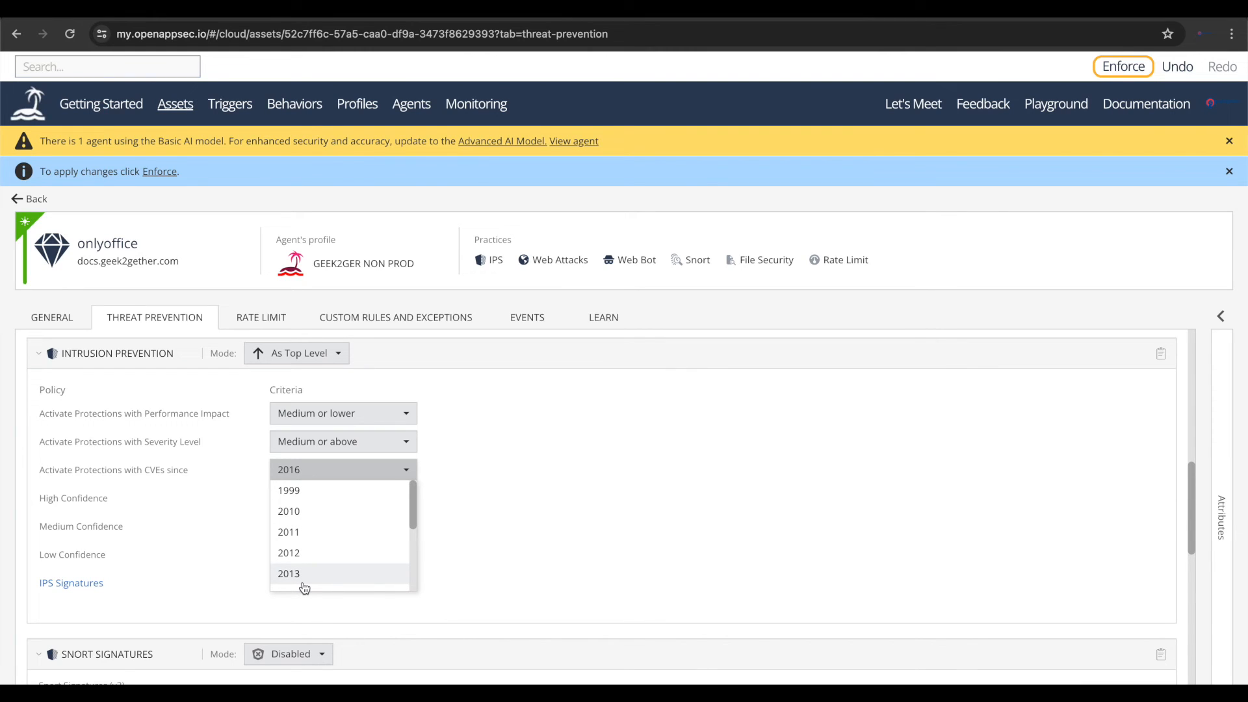
pyautogui.click(618, 586)
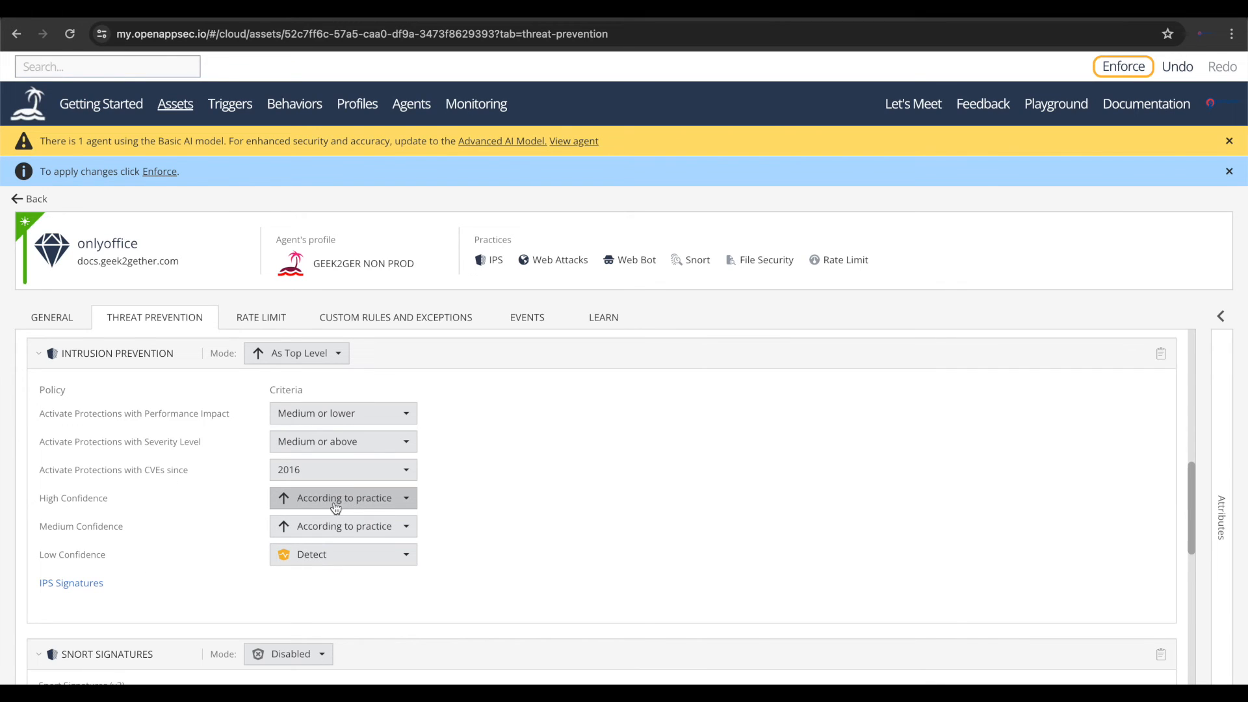
# - Review the Snort Signatures section and its signature file selection dialog, and cancel without uploading a file
pyautogui.scroll(-5, 328, 385)
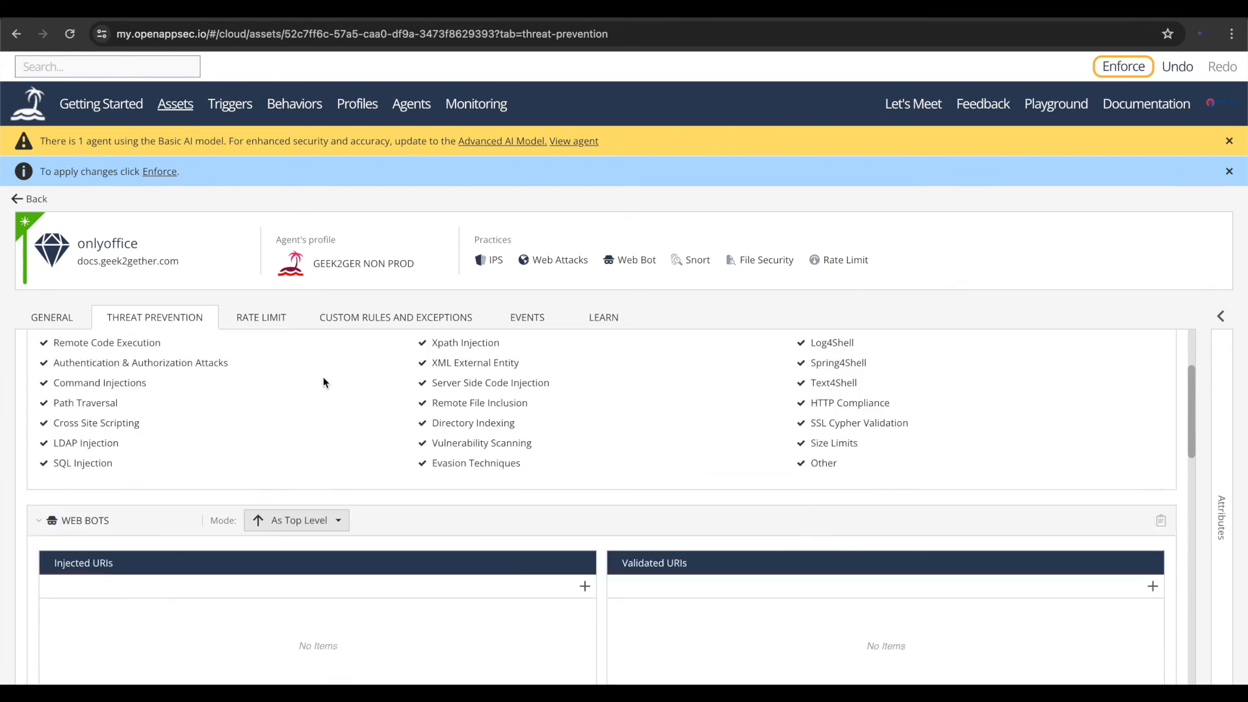
pyautogui.scroll(-8, 342, 527)
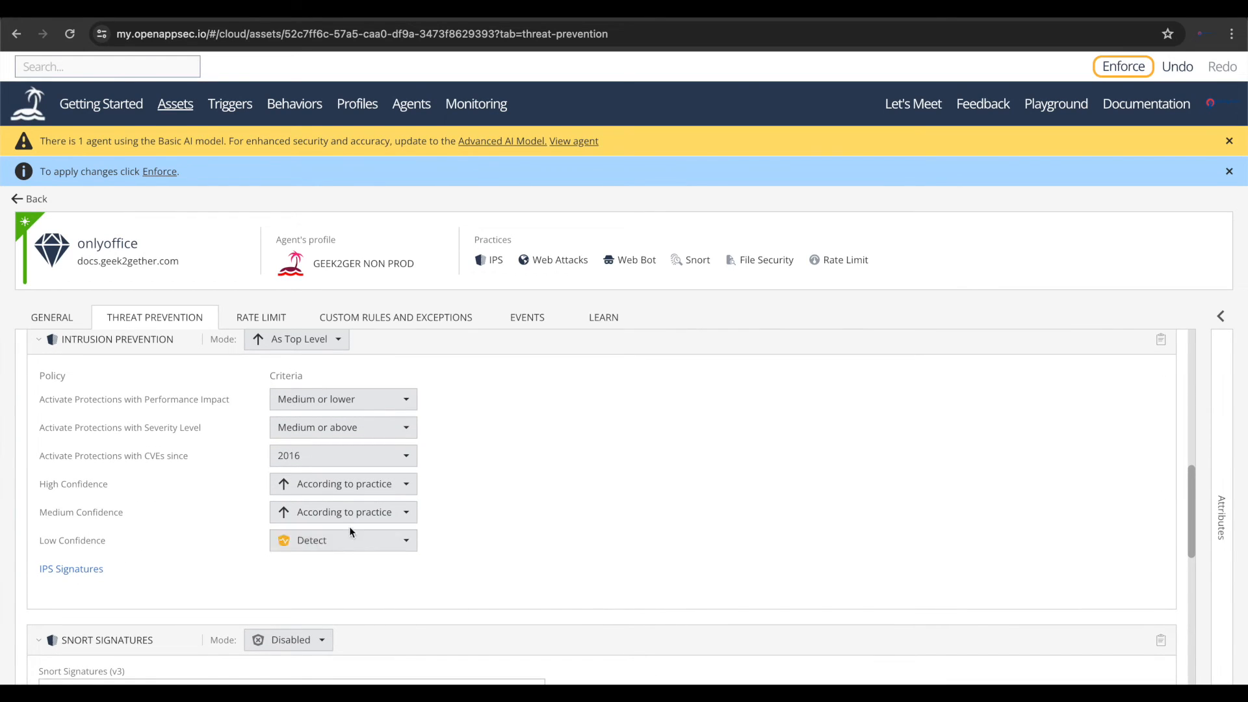
pyautogui.scroll(-3, 362, 568)
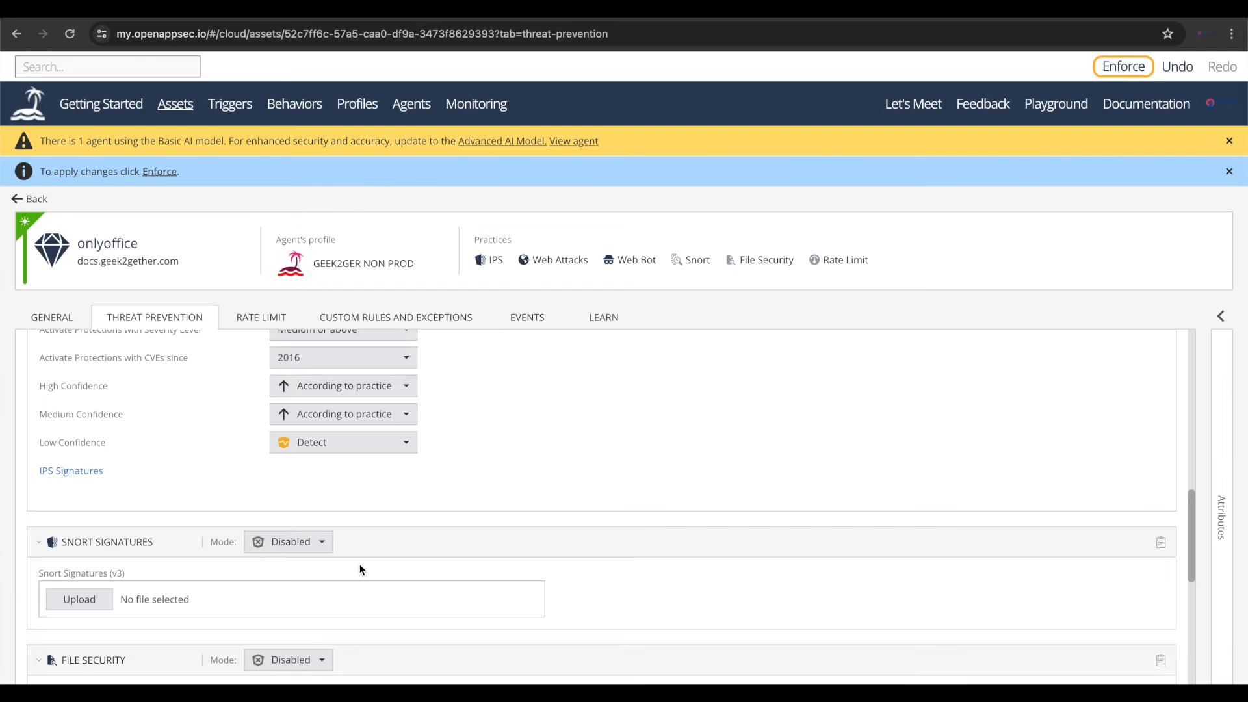
pyautogui.scroll(-1, 362, 569)
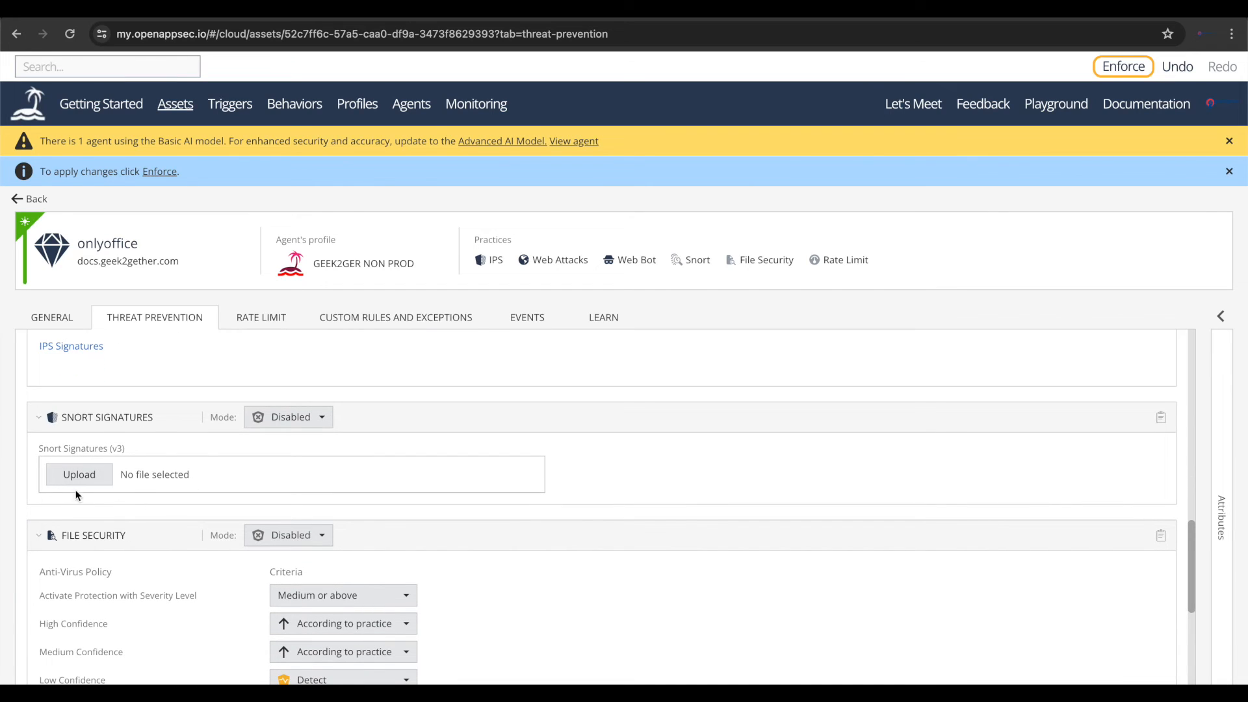
pyautogui.click(84, 475)
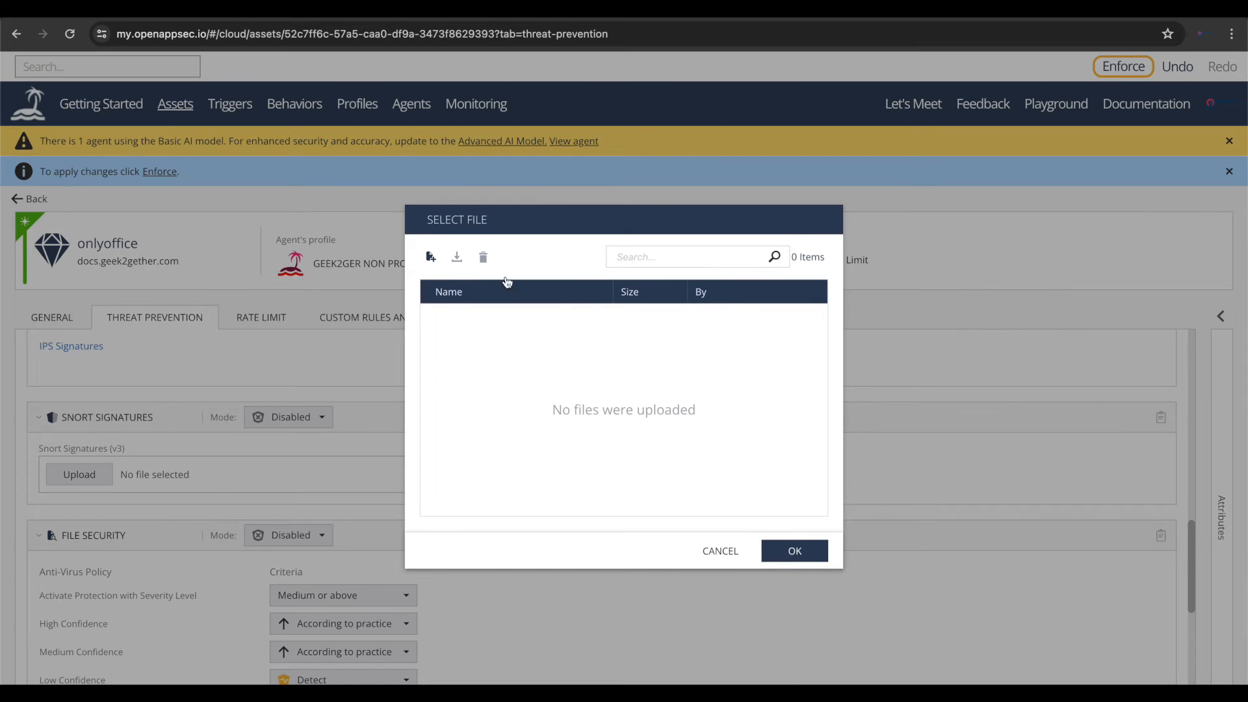
pyautogui.click(431, 258)
pyautogui.click(806, 487)
pyautogui.click(720, 551)
# - Set the File Security mode of the onlyoffice asset to Prevent
pyautogui.scroll(-3, 532, 543)
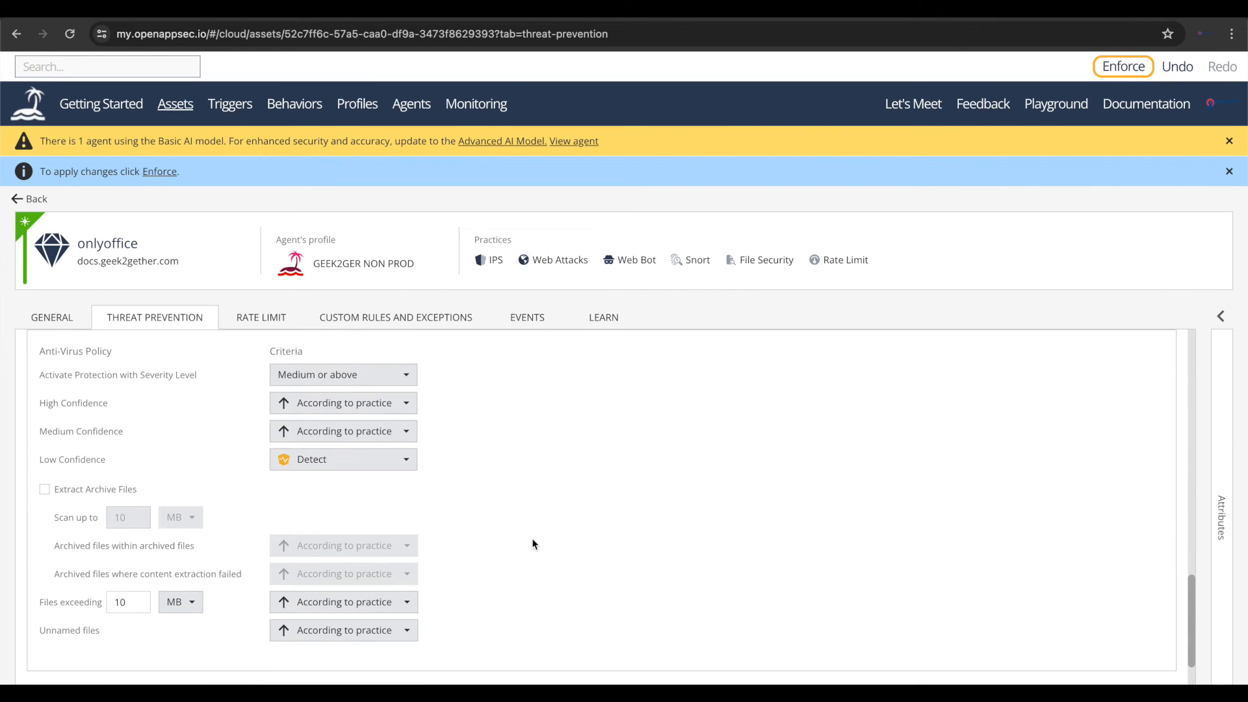
pyautogui.scroll(1, 383, 468)
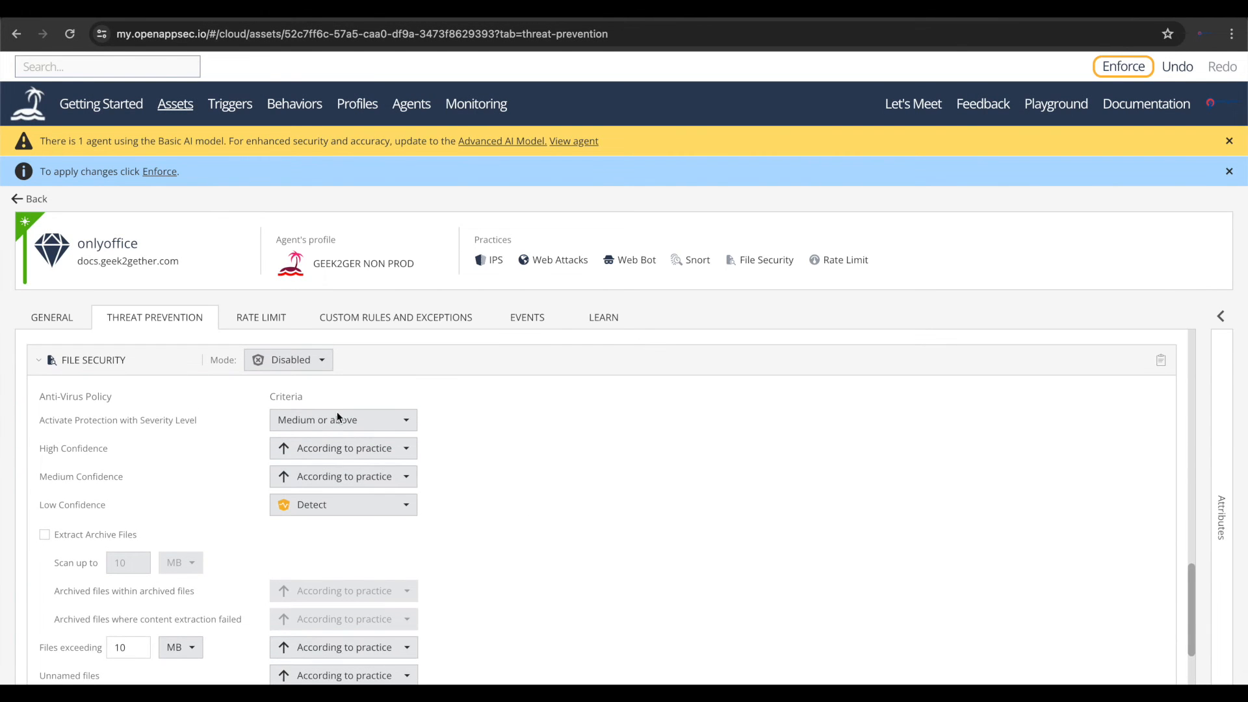
pyautogui.click(291, 360)
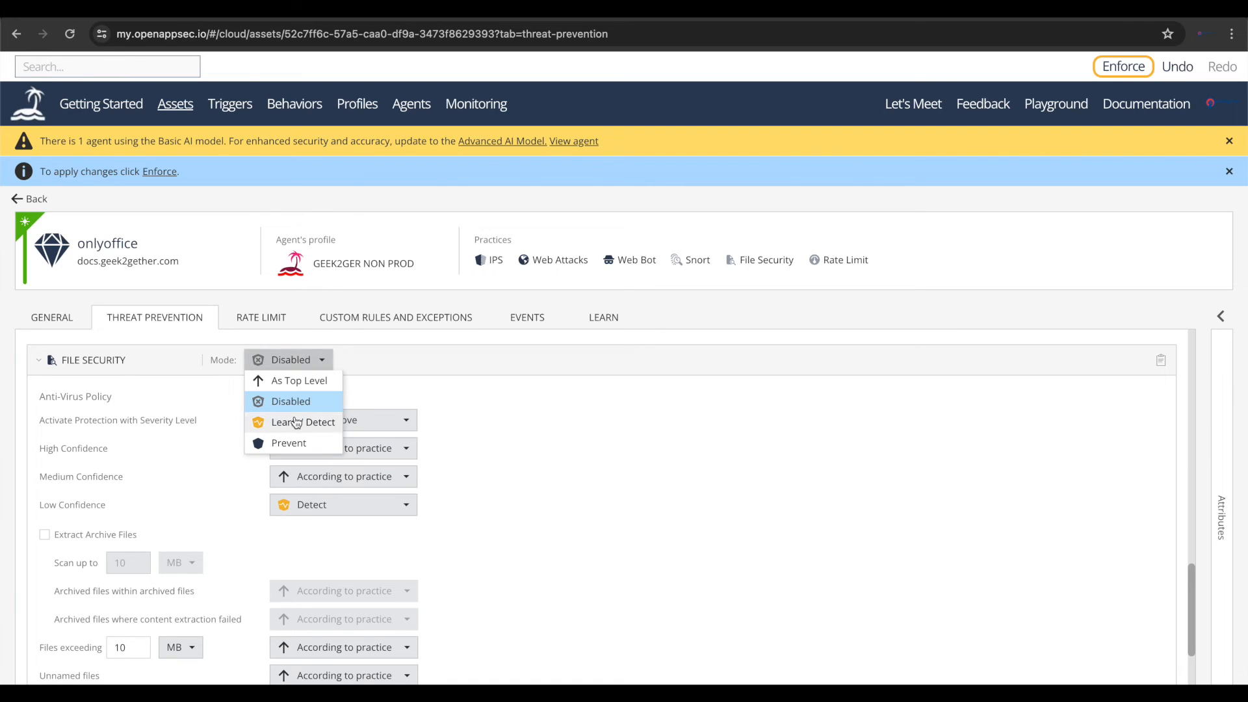
pyautogui.click(287, 444)
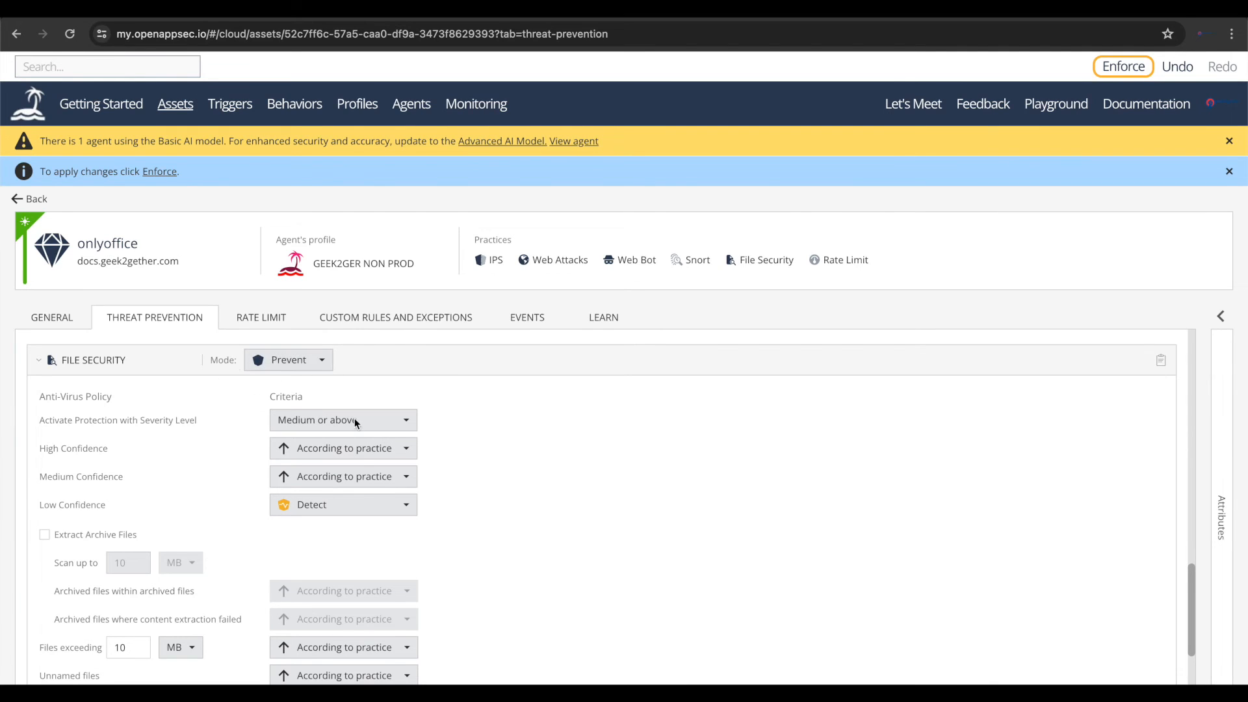
pyautogui.click(274, 368)
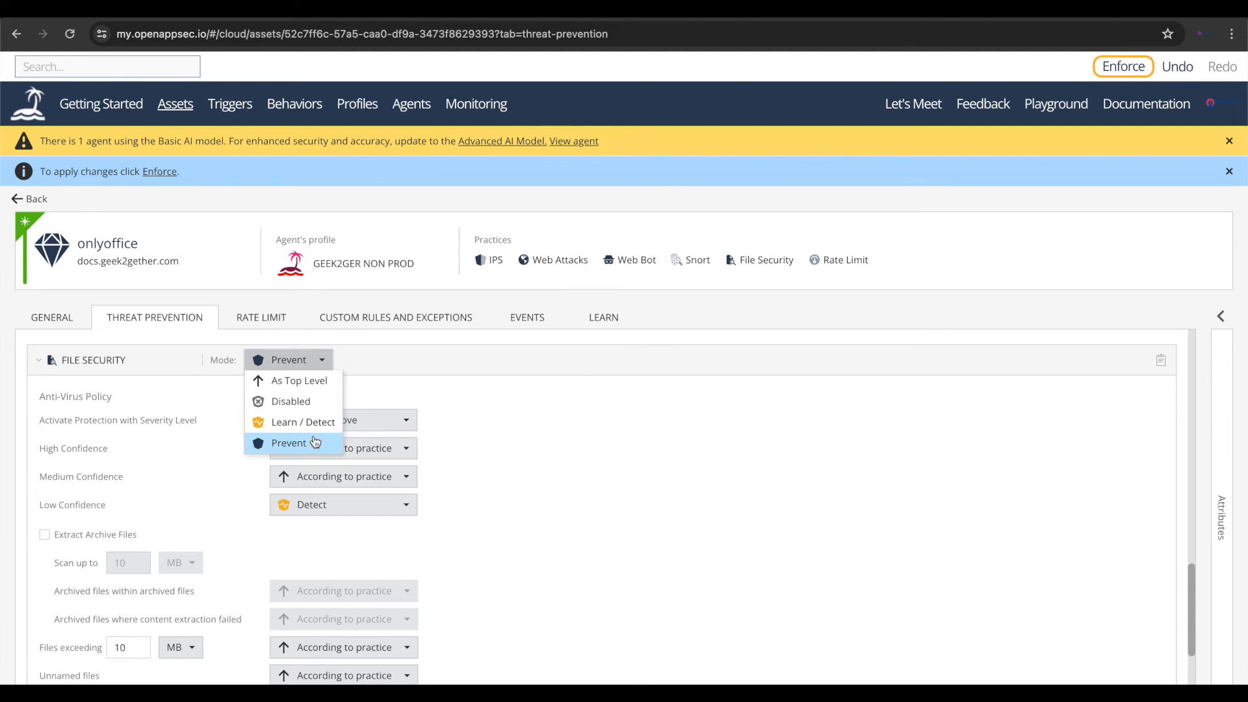
pyautogui.click(512, 543)
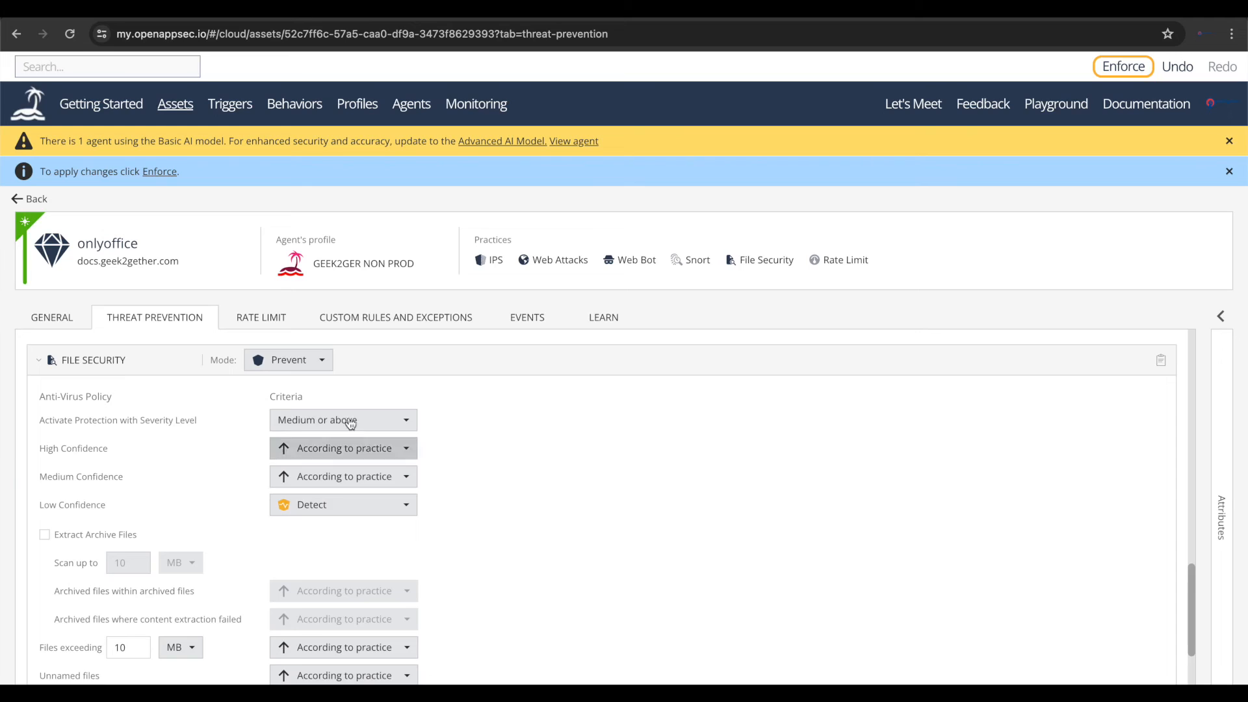
# - Review the remaining File Security settings and the Log Triggers options of the onlyoffice asset
pyautogui.scroll(-3, 443, 598)
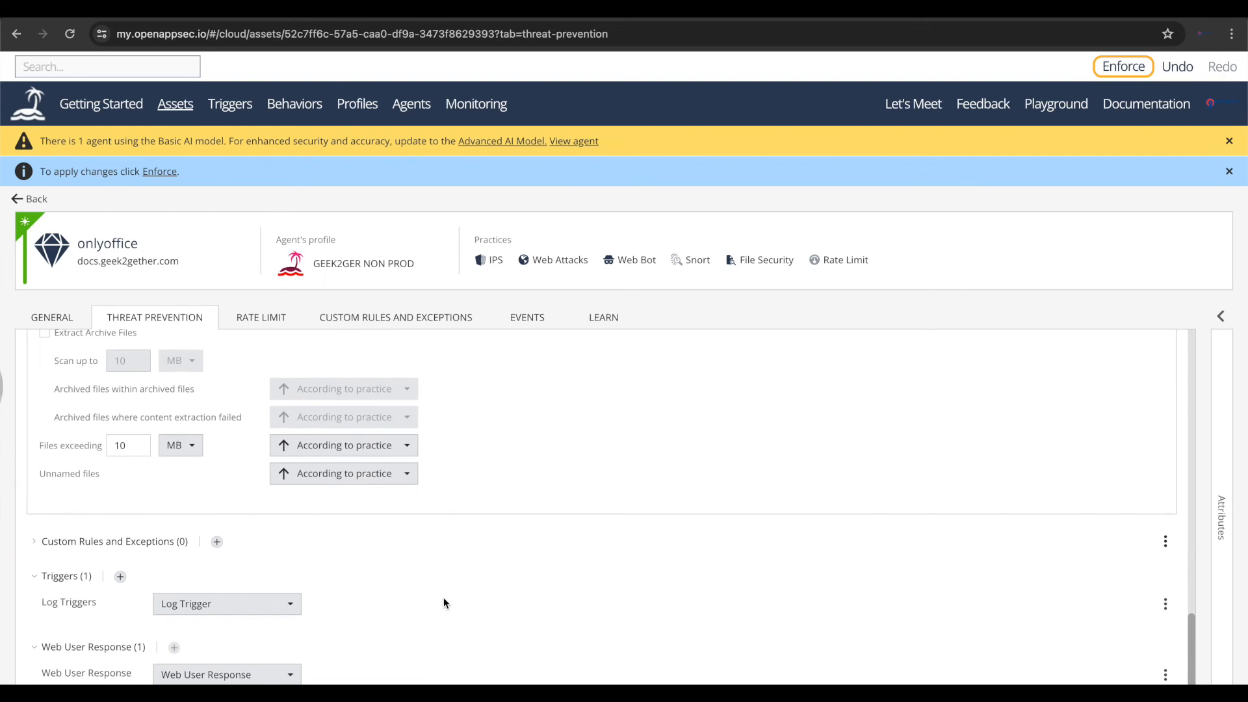
pyautogui.click(253, 605)
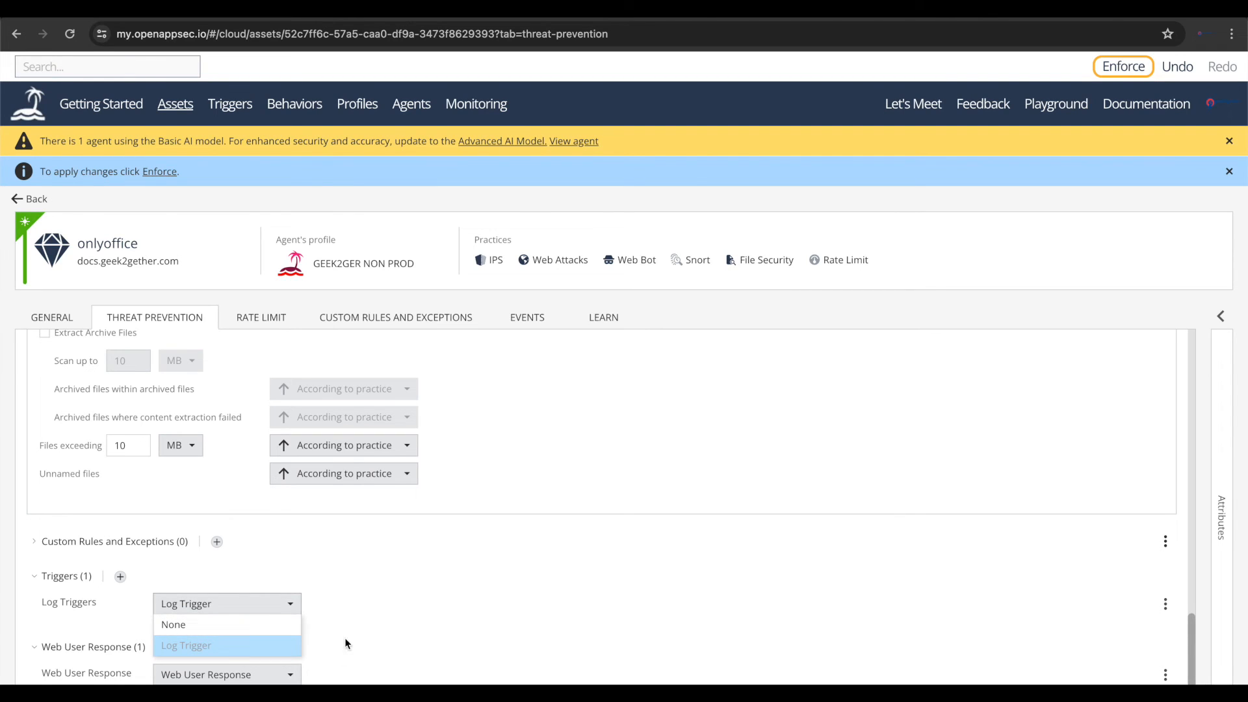
pyautogui.click(378, 607)
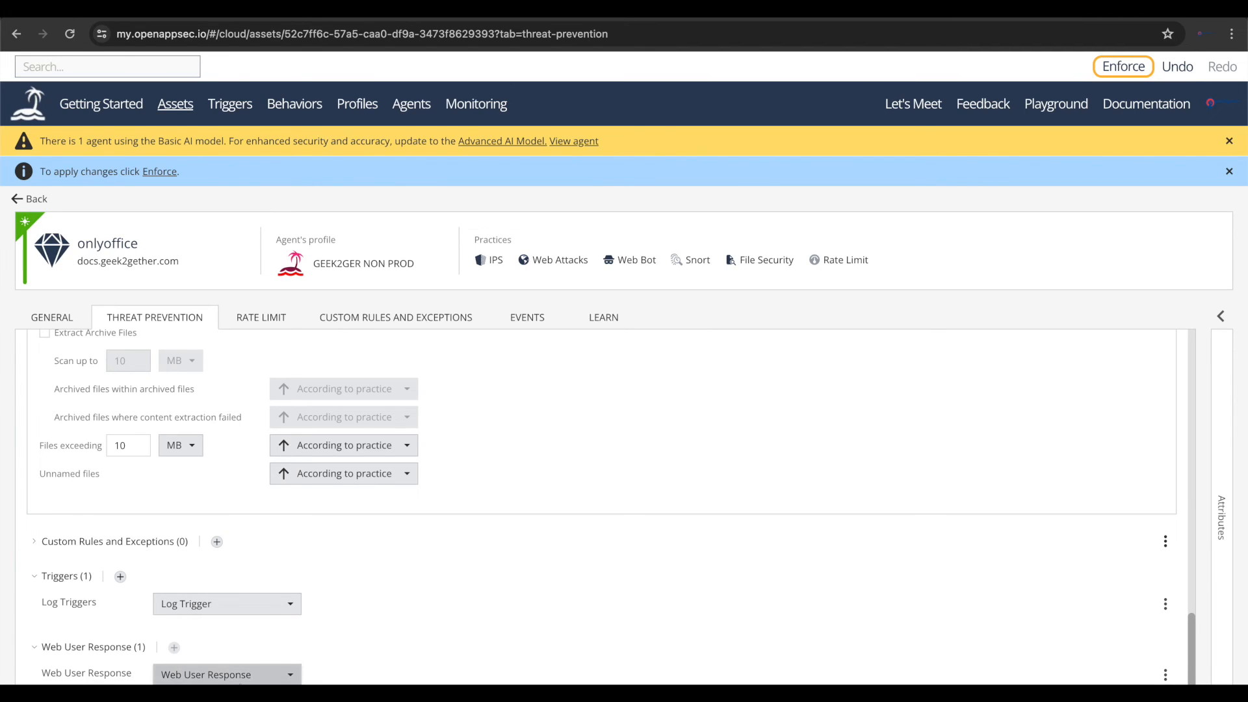
pyautogui.scroll(3, 399, 624)
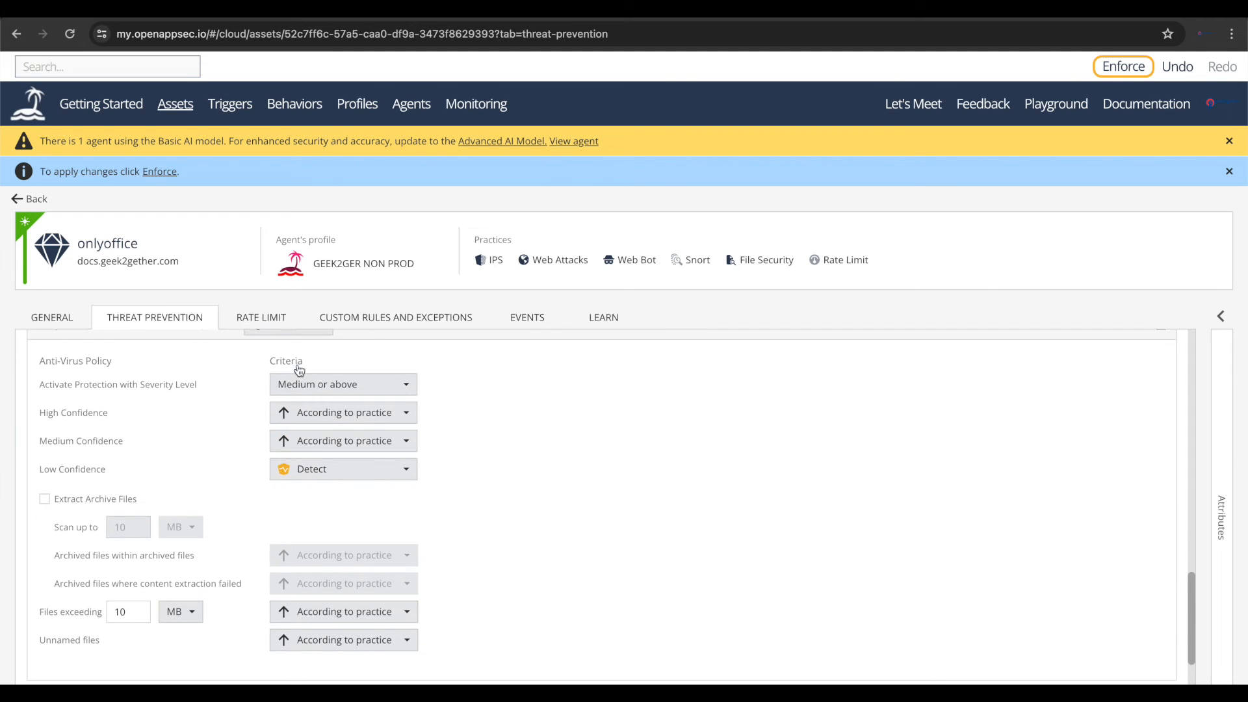
# - Look through the asset's Rate Limit practice, its Custom Rules and Exceptions, and its Events log
pyautogui.click(286, 314)
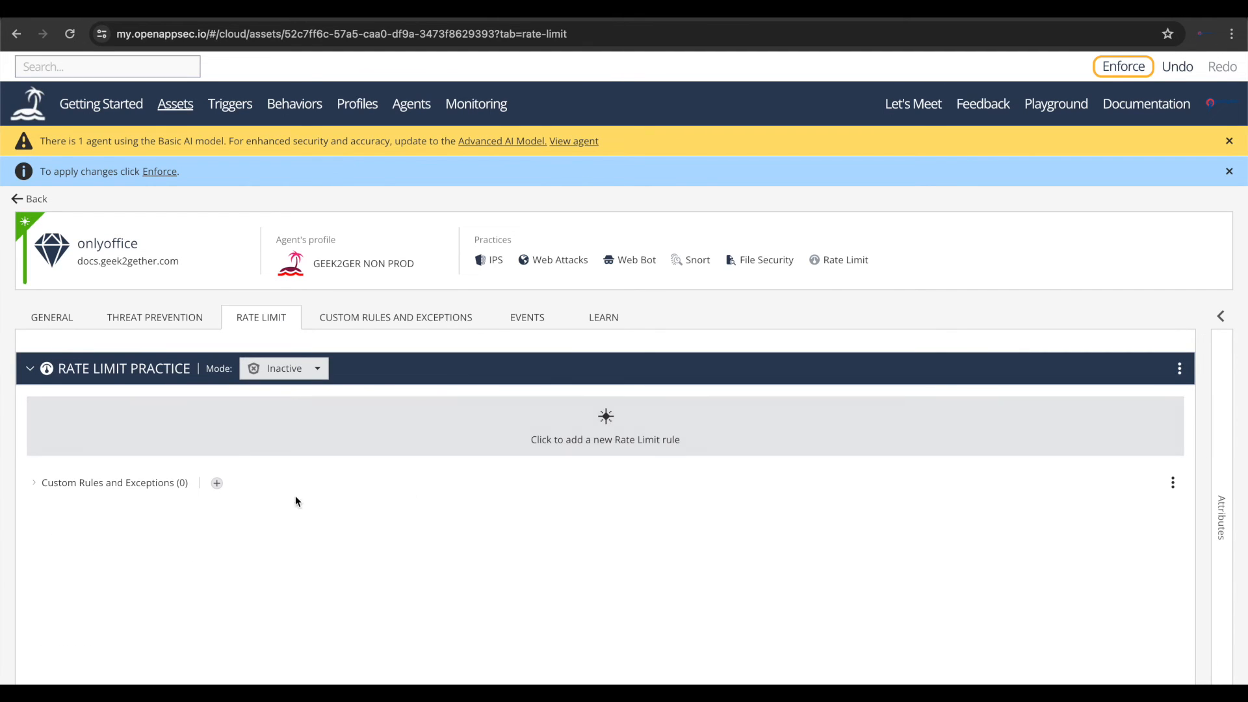
pyautogui.click(389, 322)
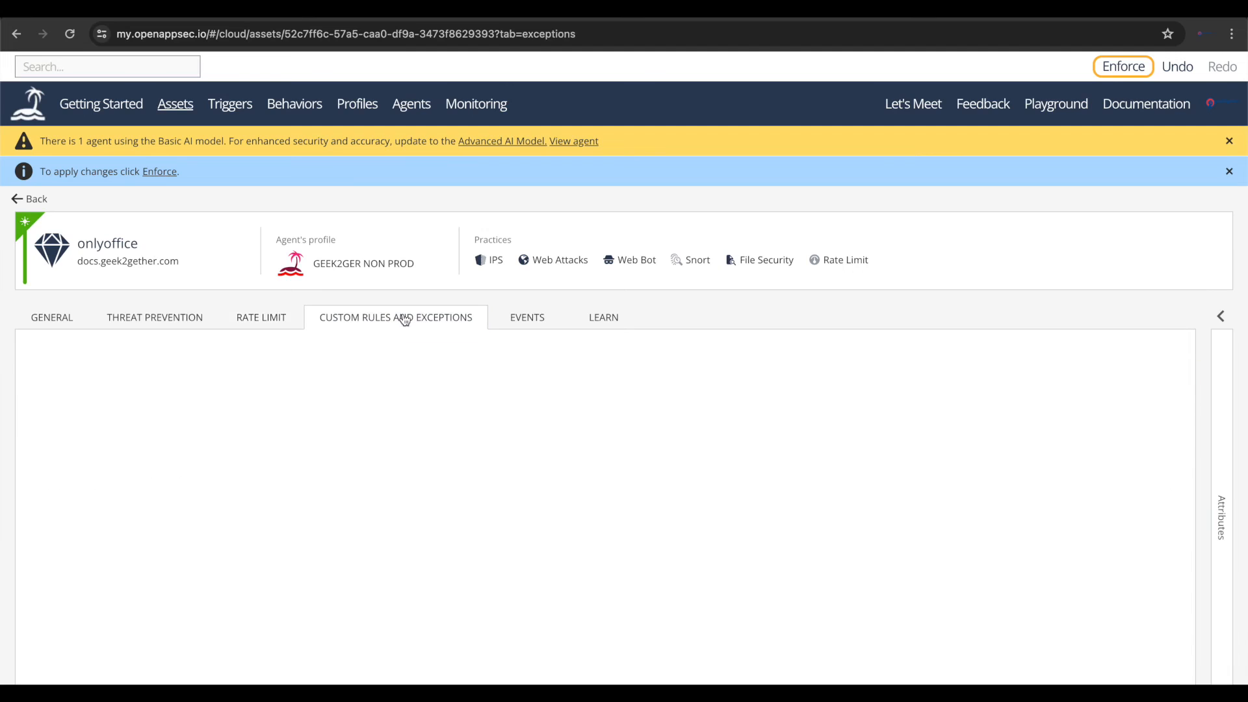
pyautogui.click(527, 318)
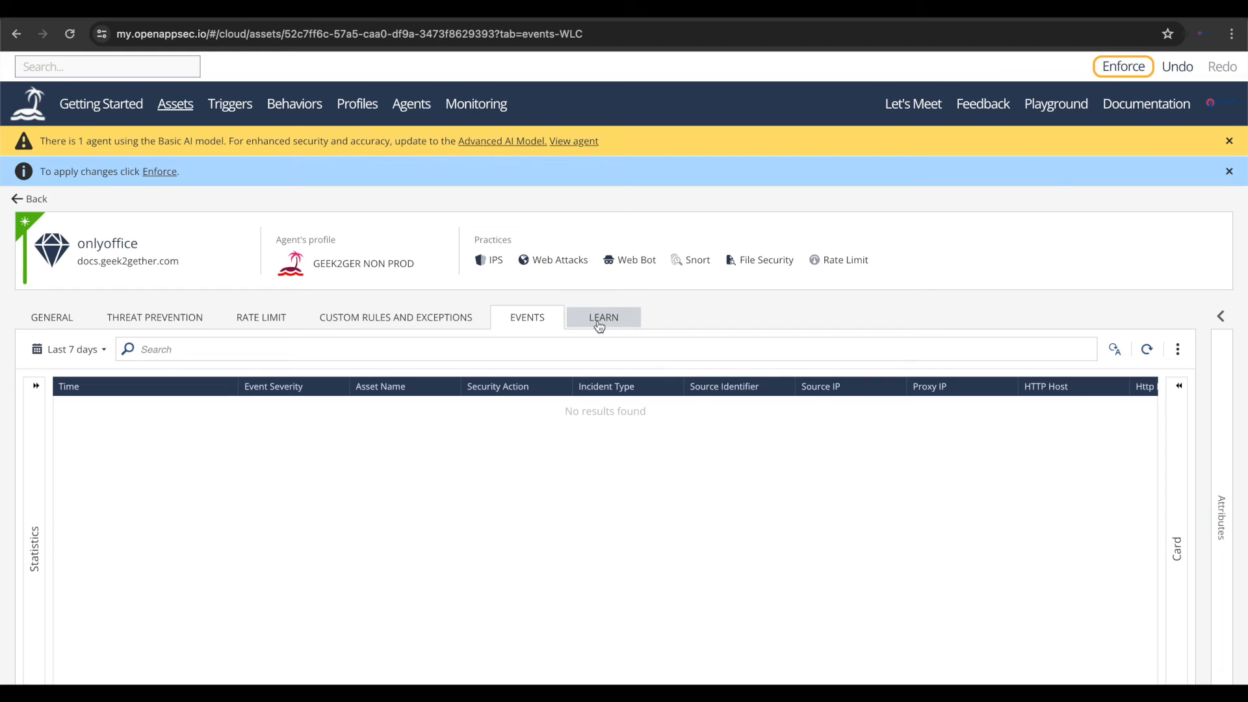
# - Enforce the pending policy changes, and leave the asset for the AppSec monitoring dashboard
pyautogui.click(162, 173)
pyautogui.click(713, 448)
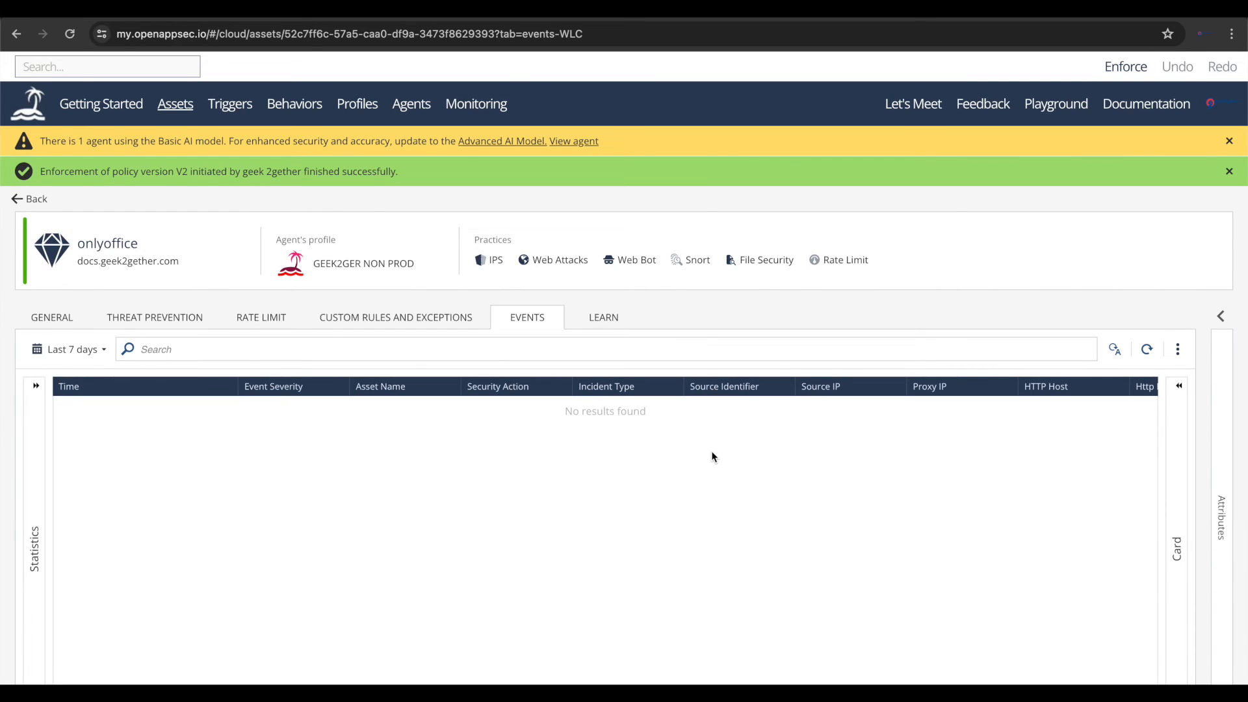
pyautogui.click(35, 210)
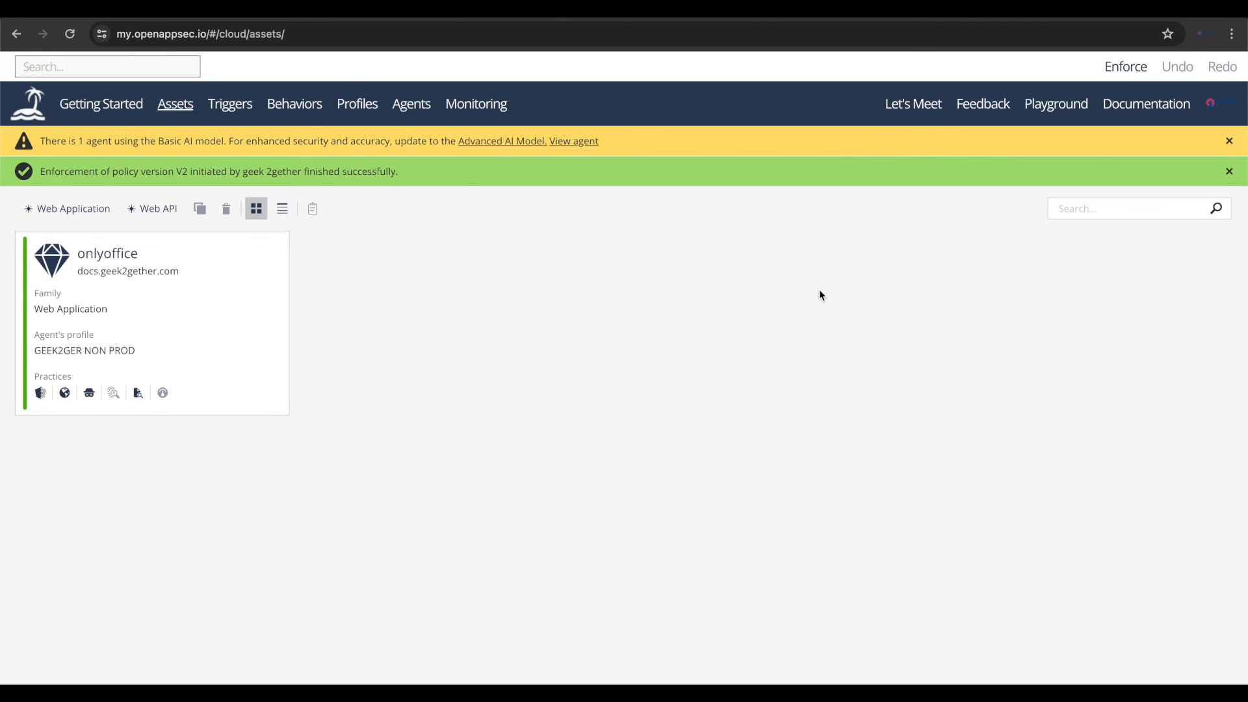
pyautogui.click(477, 105)
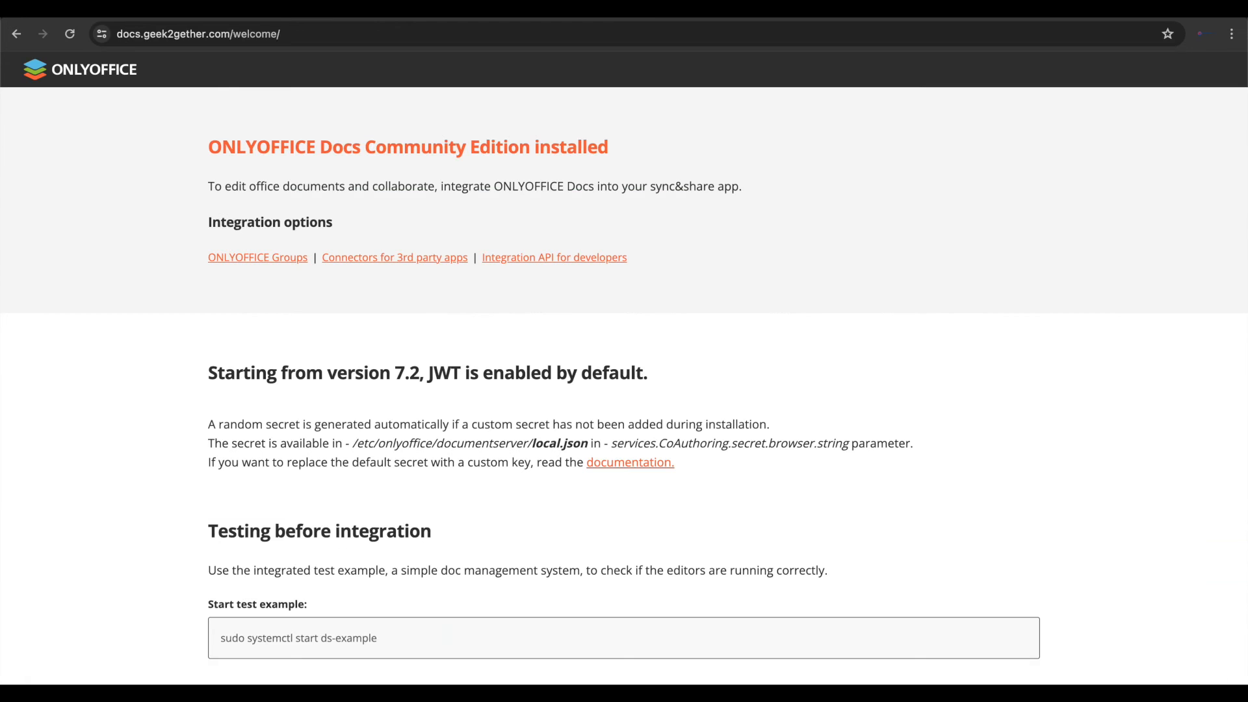
# - Switch to the ONLYOFFICE page at docs.geek2gether.com and select the /welcome/ path in its address
pyautogui.click(729, 26)
pyautogui.click(729, 26)
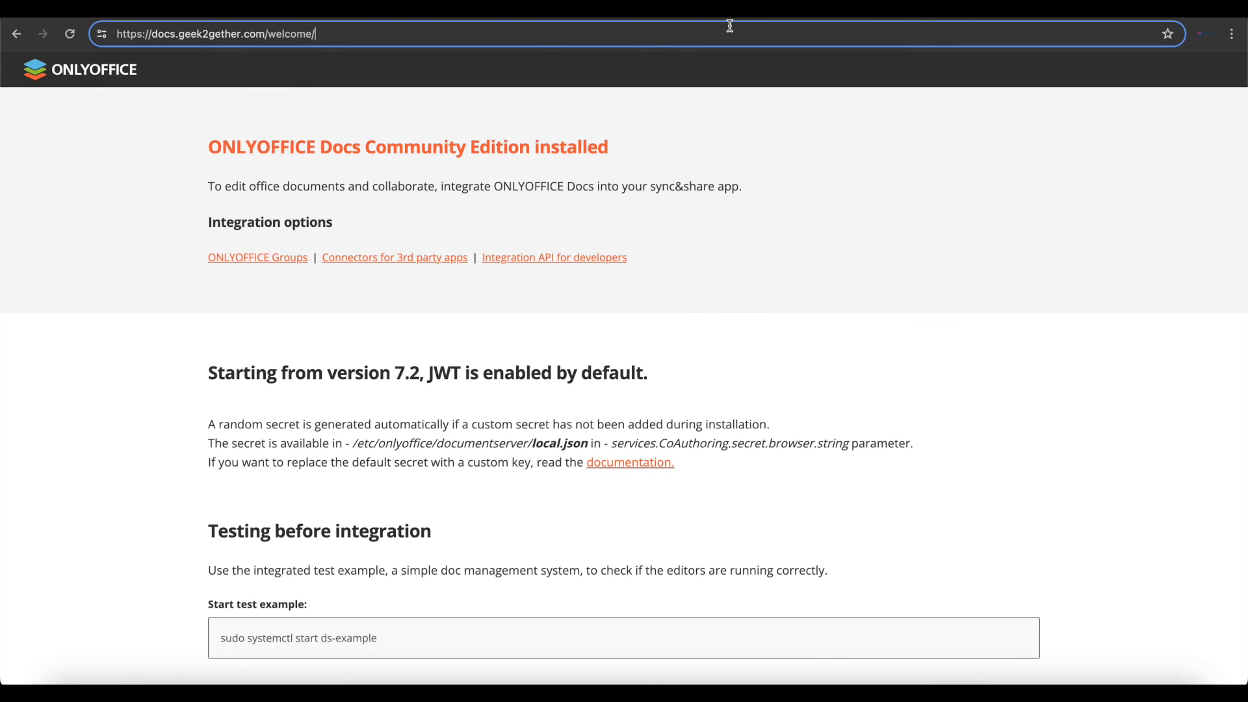
pyautogui.moveTo(268, 33); pyautogui.dragTo(441, 61)
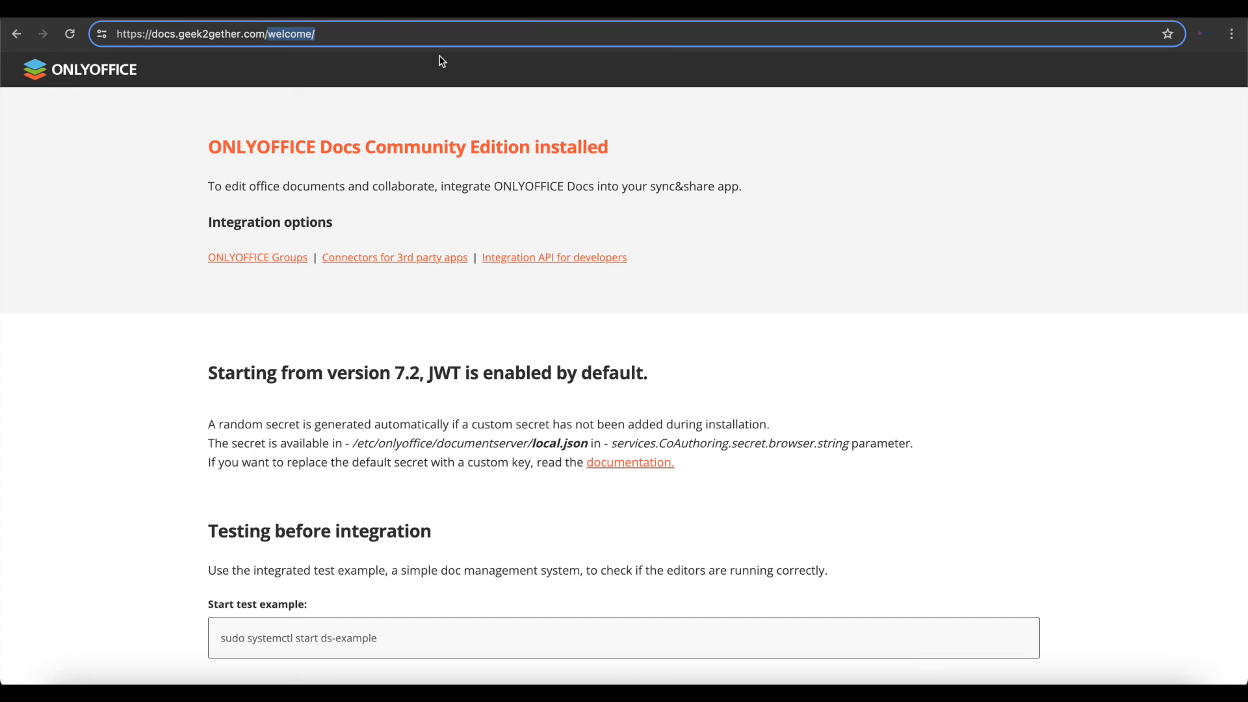
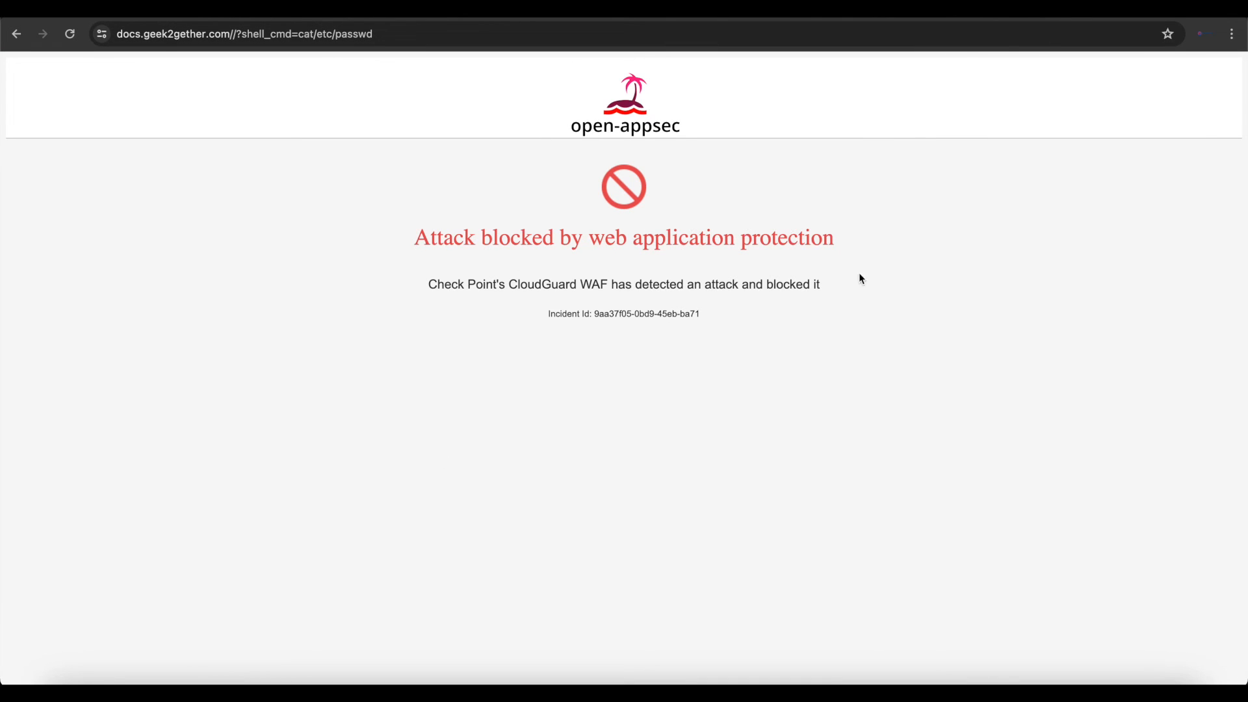
# - Read the block page for the shell_cmd=cat/etc/passwd request, and return to the AppSec monitoring dashboard and refresh its data
pyautogui.moveTo(421, 284); pyautogui.dragTo(600, 284)
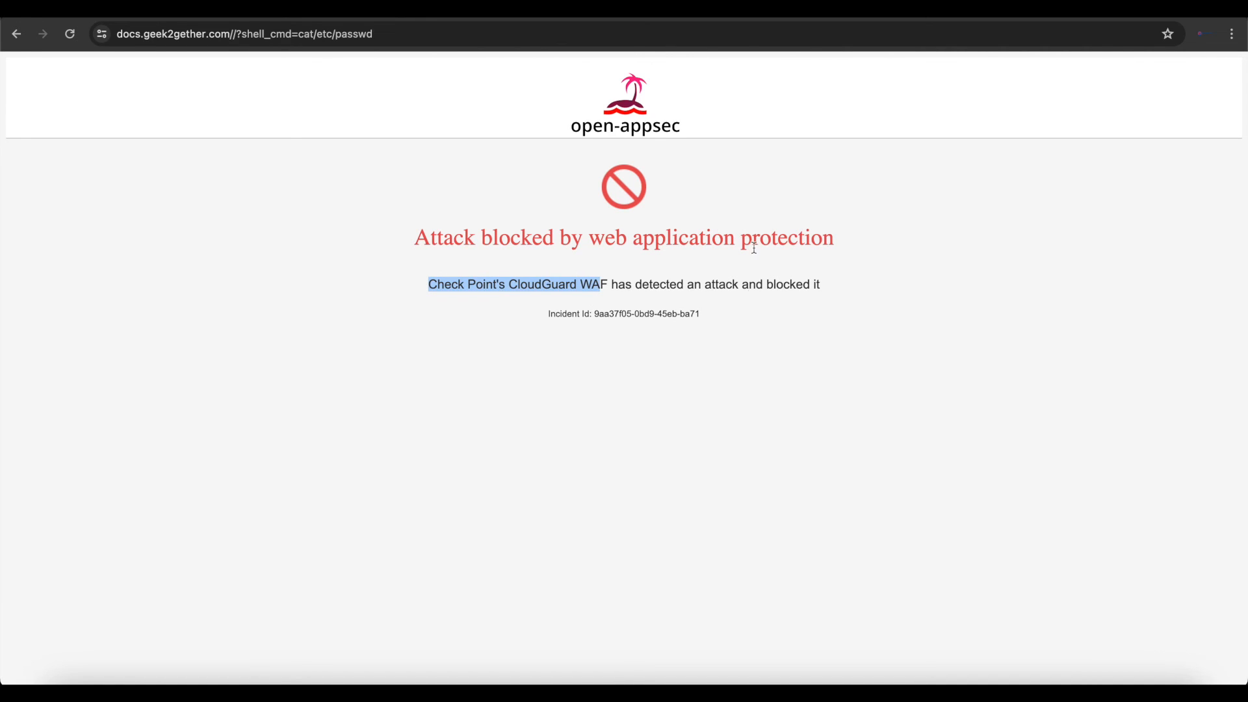
pyautogui.scroll(1, 834, 358)
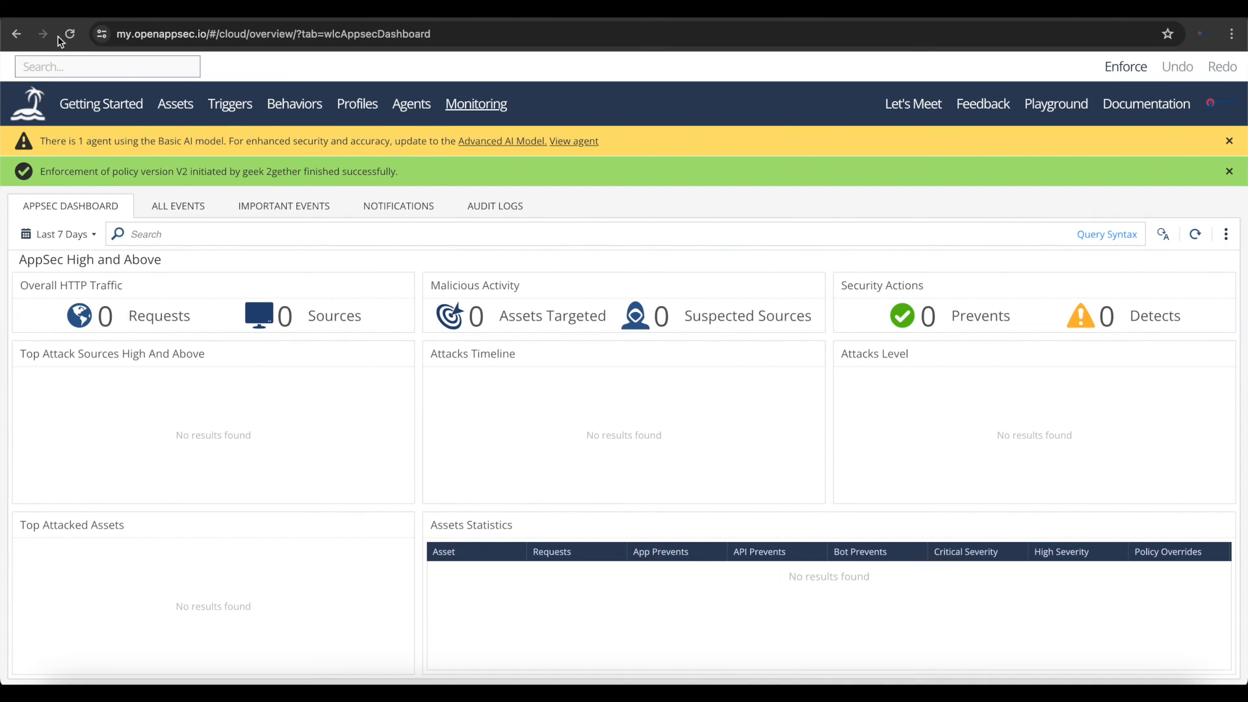
pyautogui.click(70, 34)
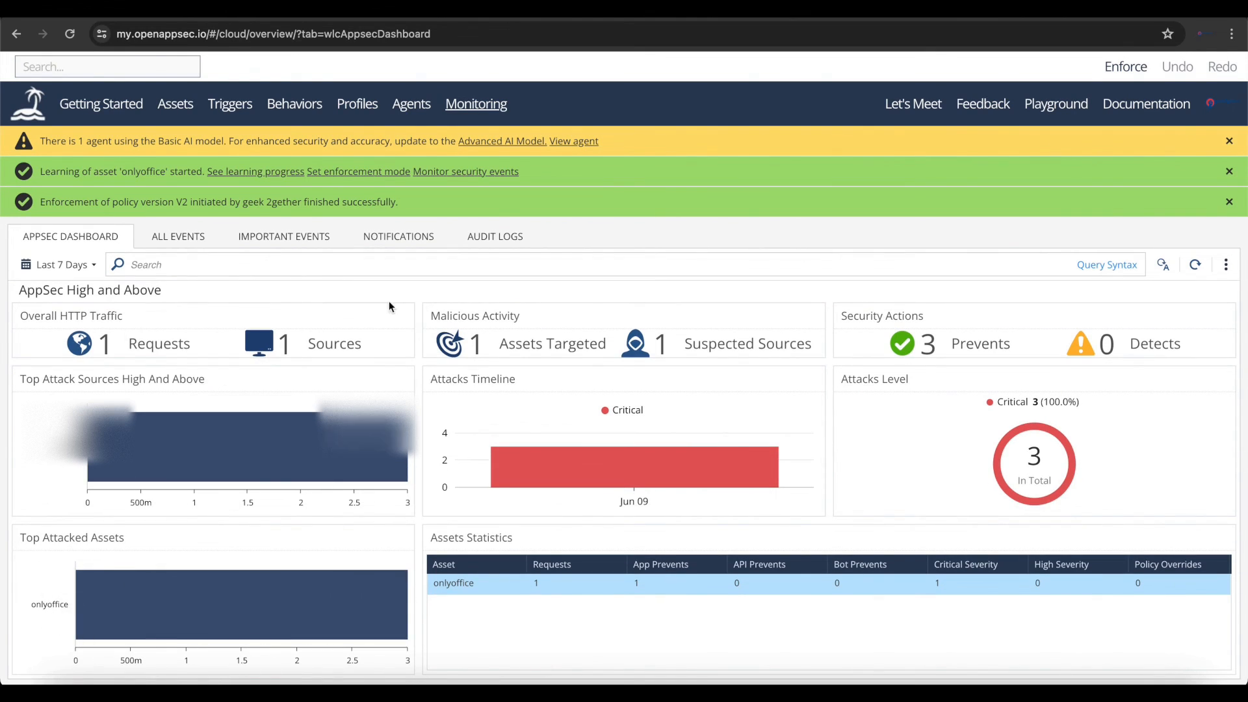
# - Look through all monitoring events, including the HTTP request details and the matched parameter and sample columns
pyautogui.click(179, 236)
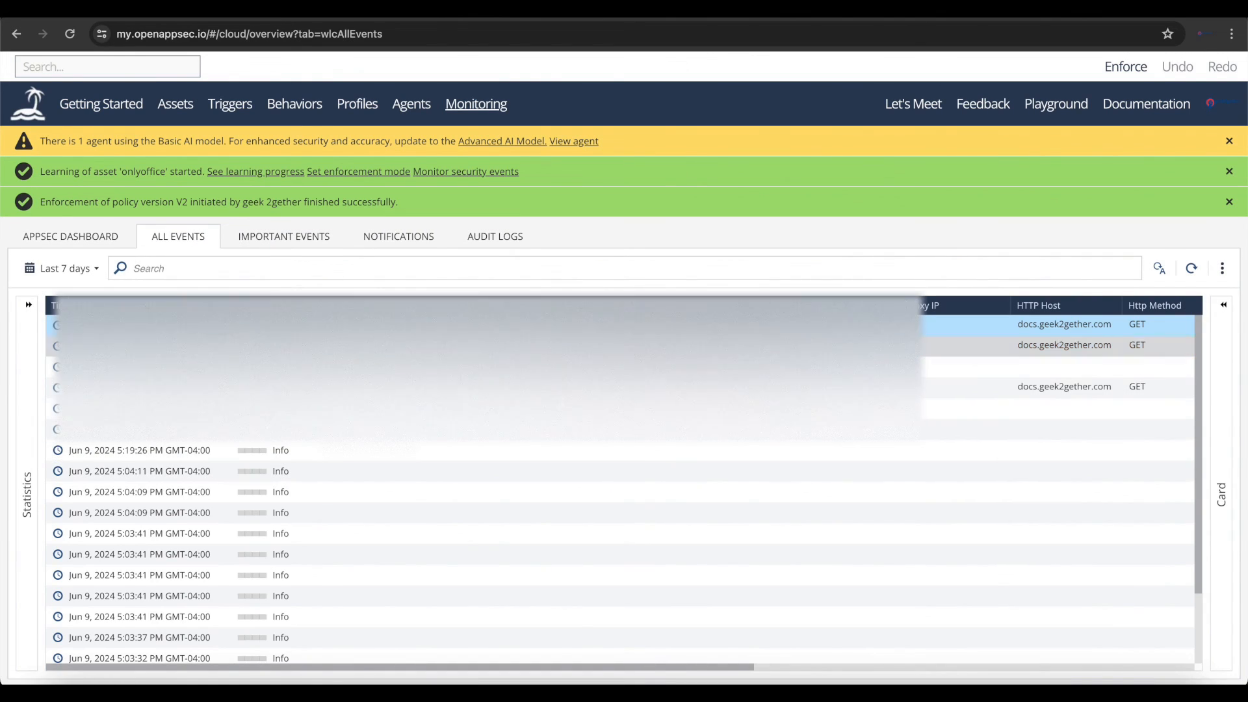
pyautogui.hscroll(8, 618, 481)
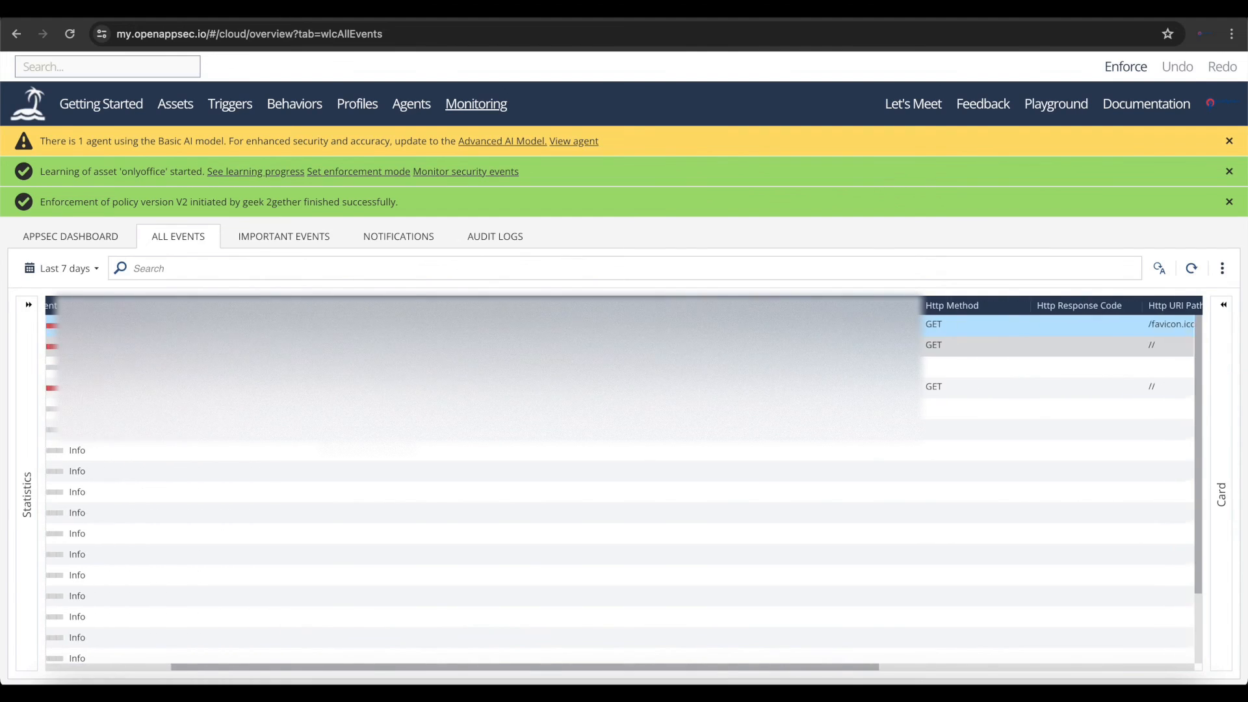
pyautogui.hscroll(4, 617, 481)
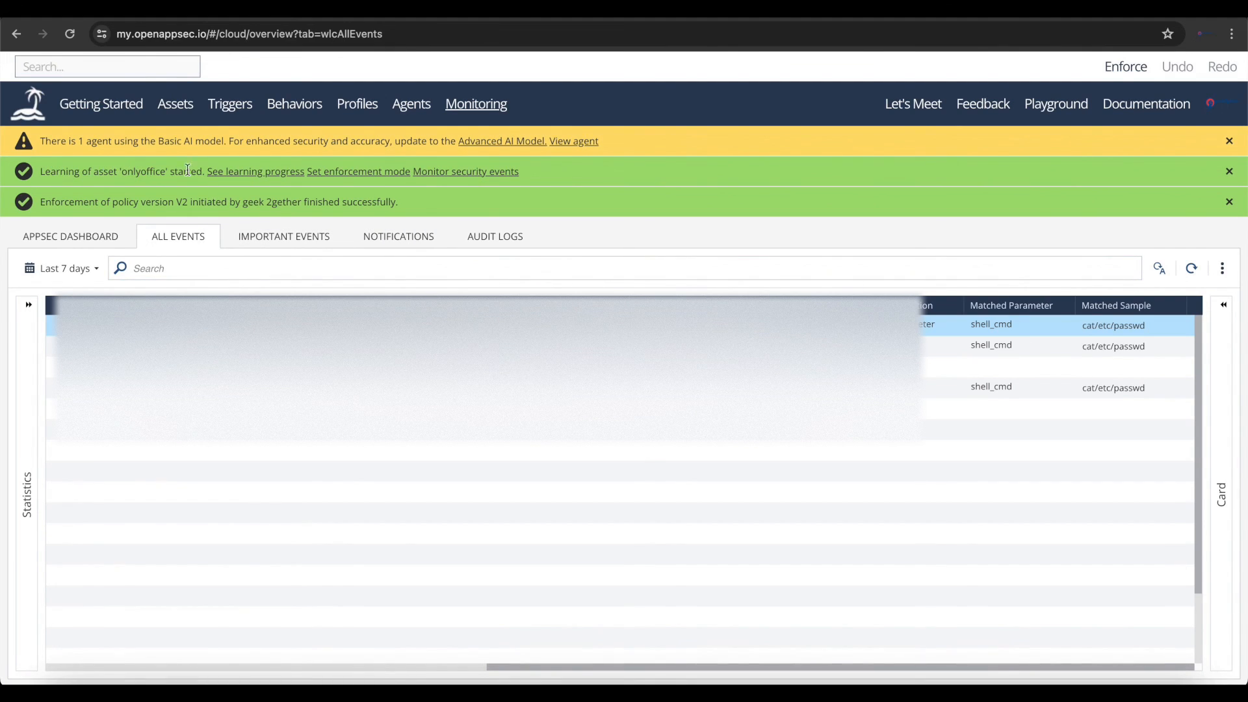
# - Open the onlyoffice asset's learning progress in a new browser tab and switch to it
pyautogui.rightClick(280, 172)
pyautogui.click(326, 176)
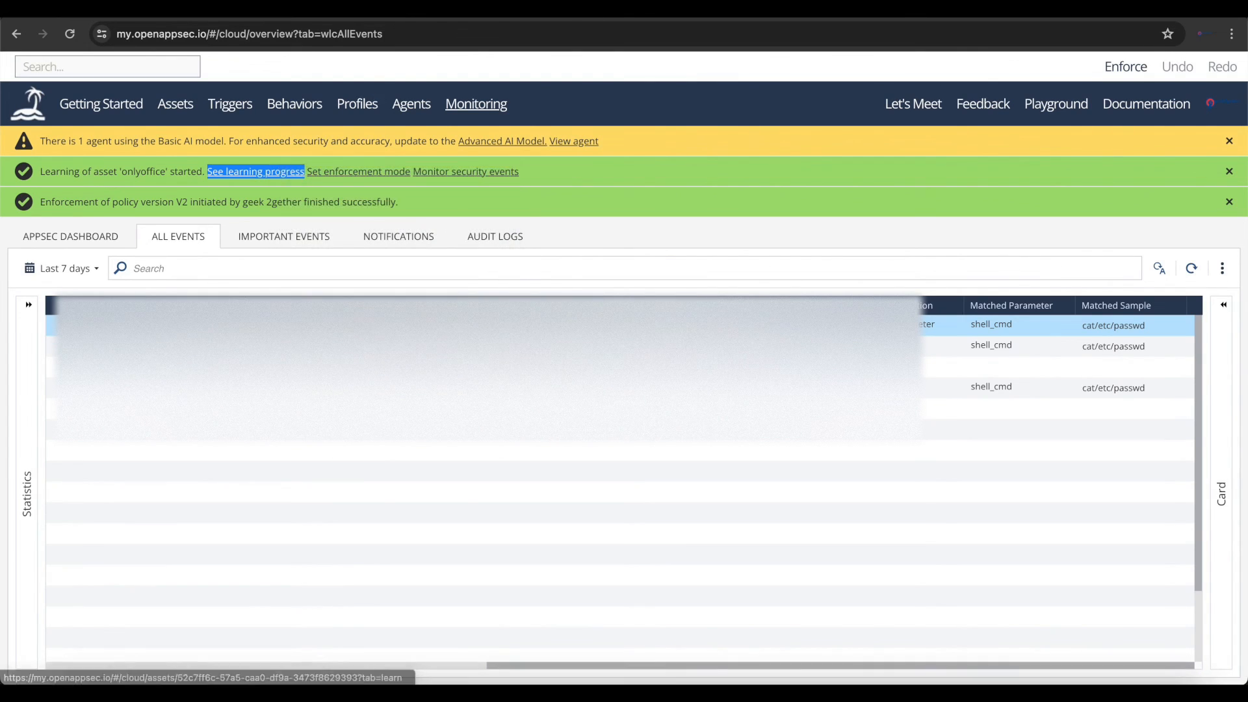
pyautogui.hotkey('ctrl', 'Tab')
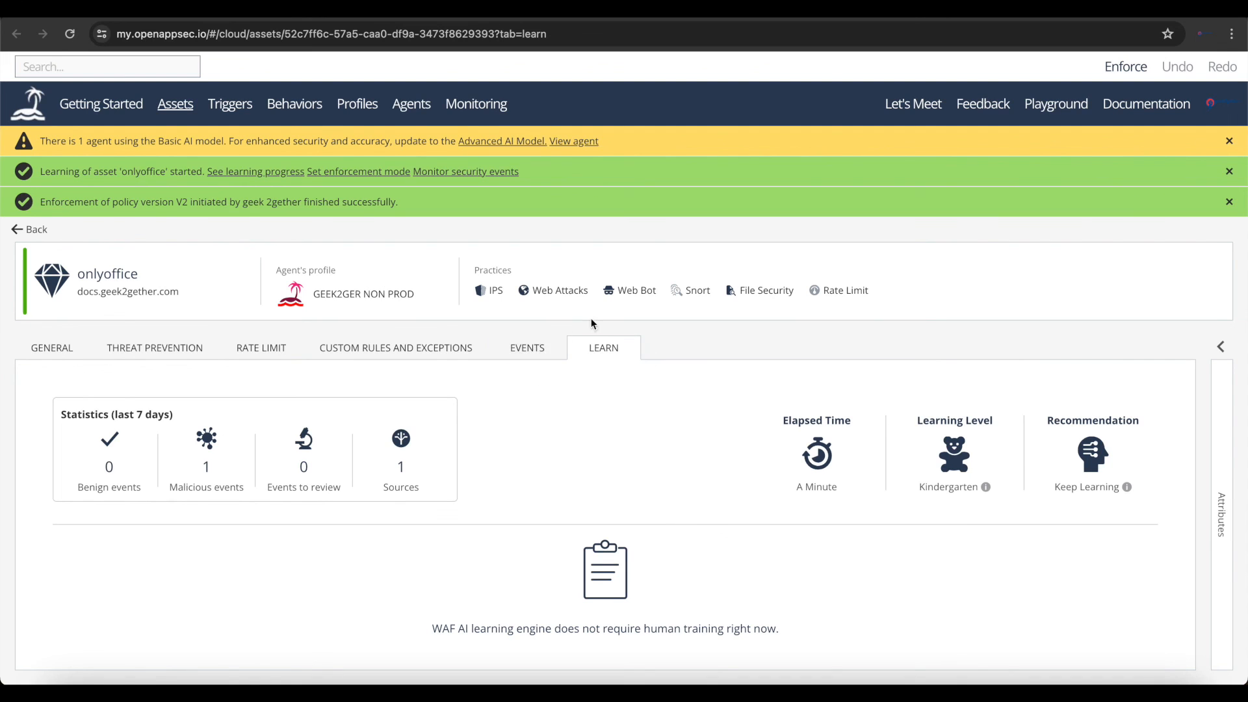
# - Set the onlyoffice asset's Web Application Best Practice mode to Learn / Detect
pyautogui.click(138, 355)
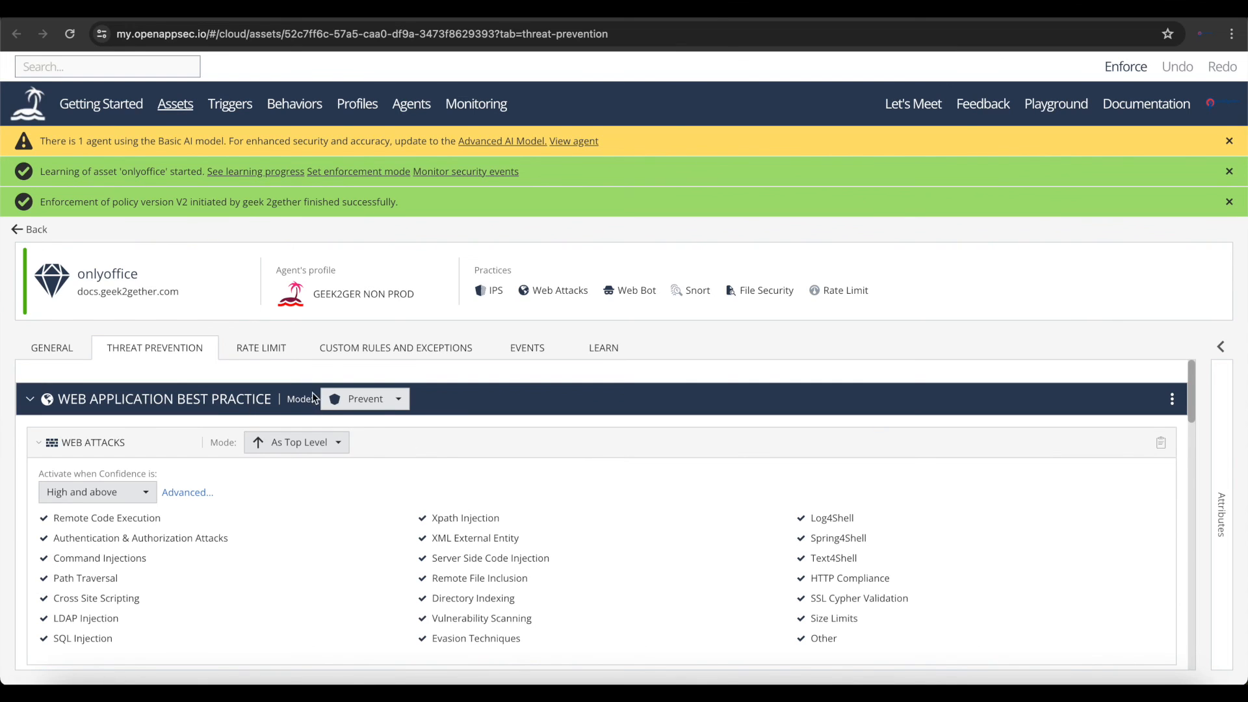
pyautogui.click(368, 405)
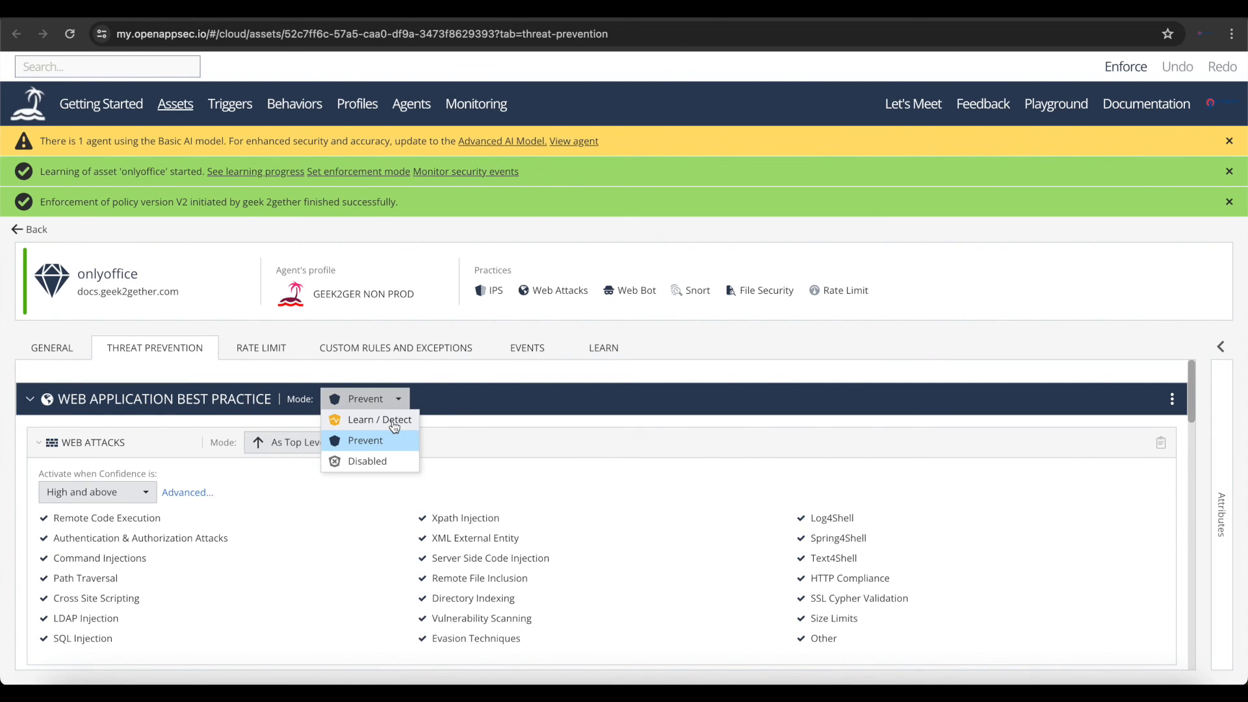
pyautogui.click(390, 421)
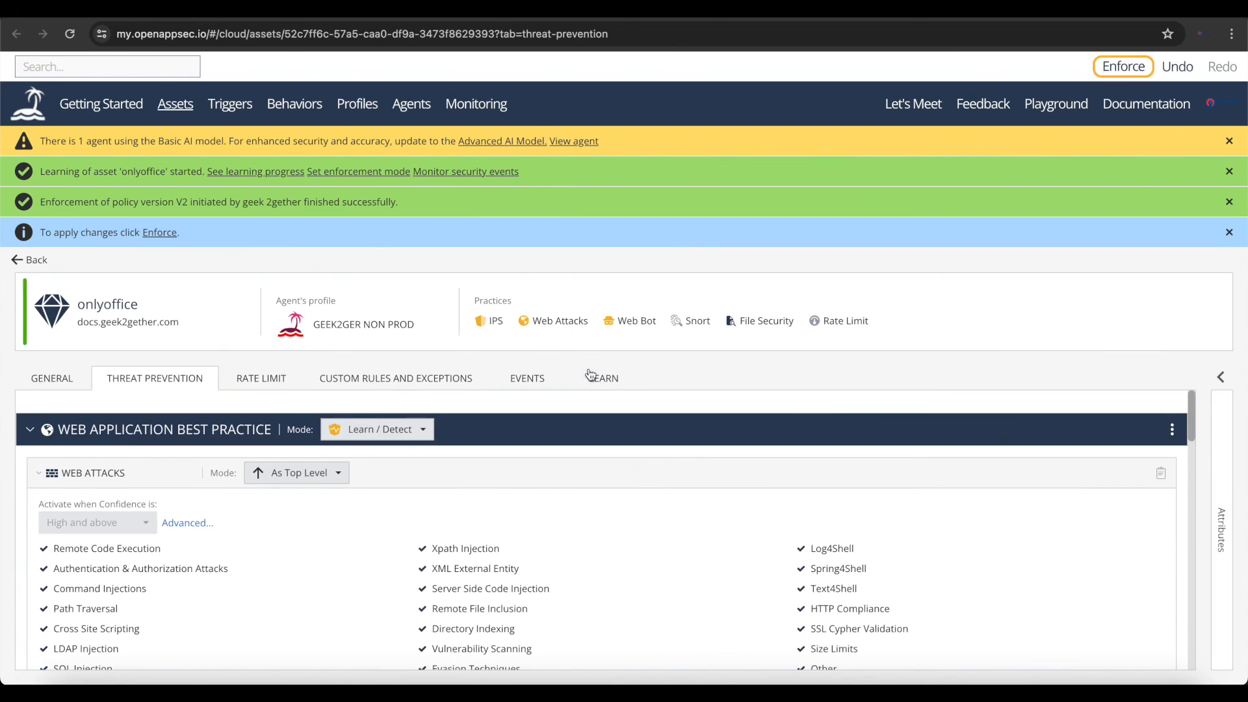
# - Review the onlyoffice asset's learning statistics and the requirements for advancing its Learning Level
pyautogui.click(590, 380)
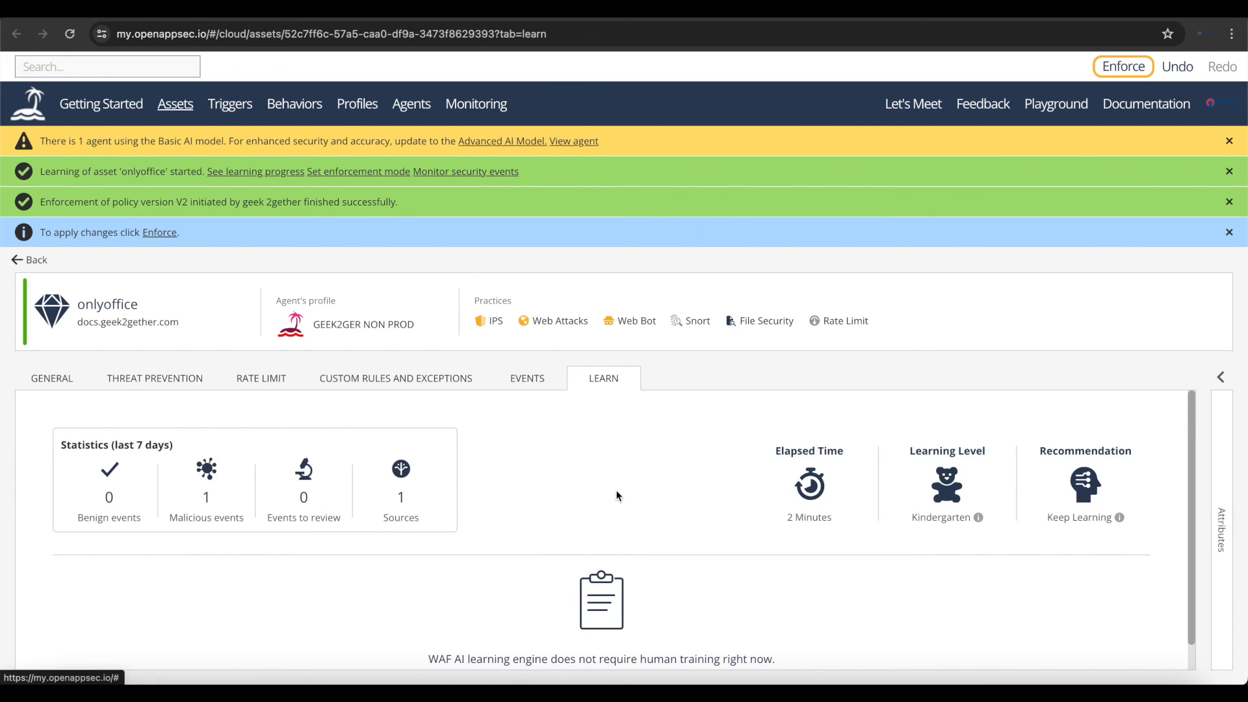
pyautogui.scroll(-1, 615, 496)
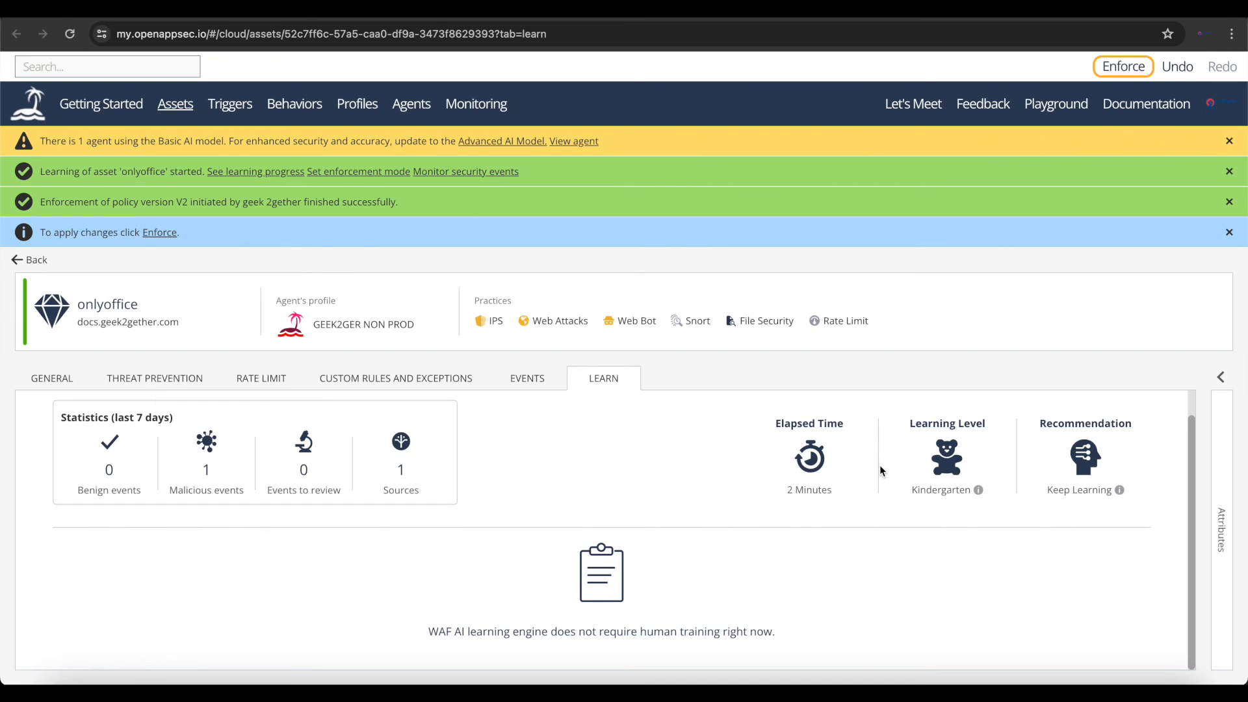
pyautogui.moveTo(979, 491)
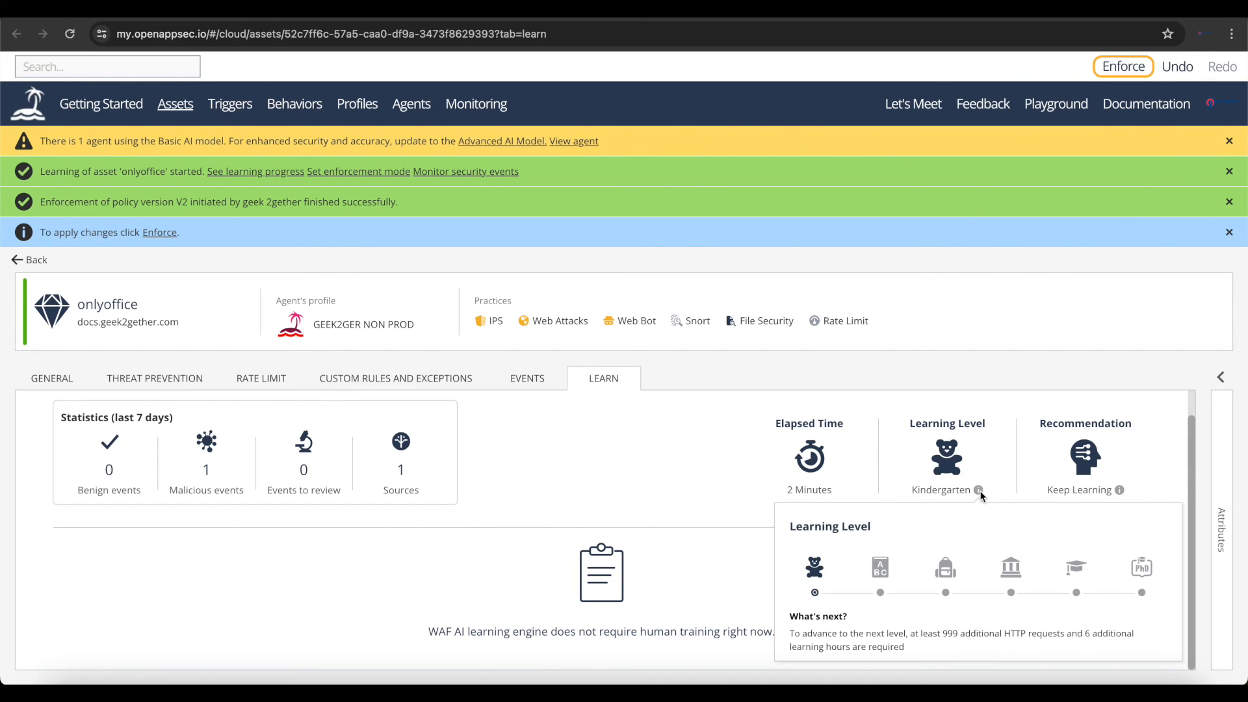